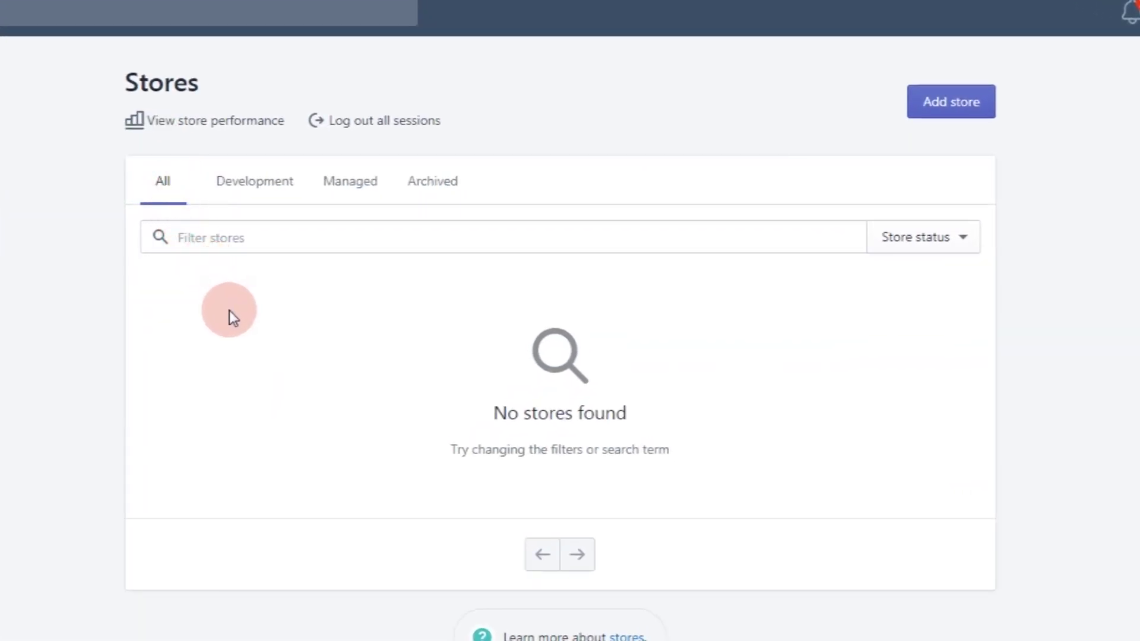
# - Start a new development store with the Duties and Taxes developer preview enabled
pyautogui.click(951, 110)
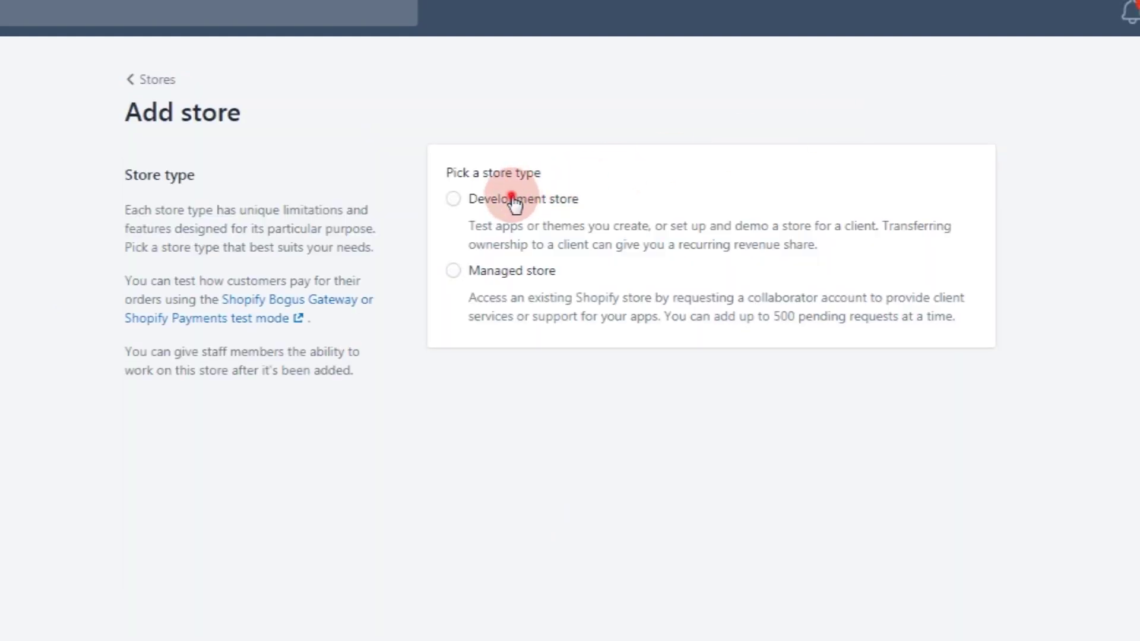
pyautogui.click(514, 200)
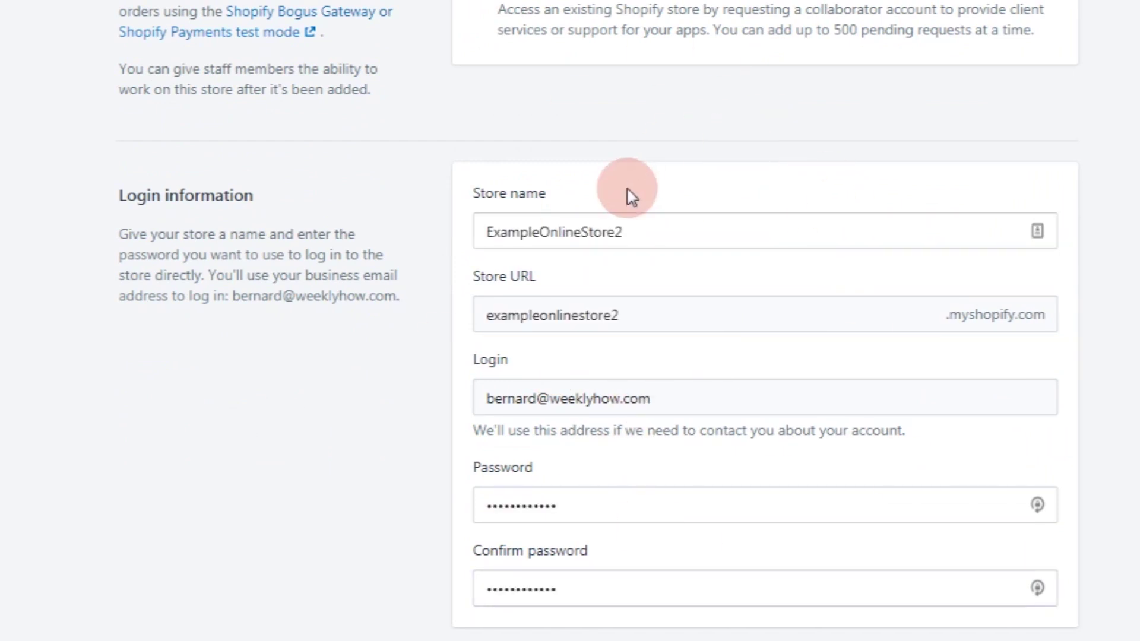
pyautogui.scroll(-6, 611, 280)
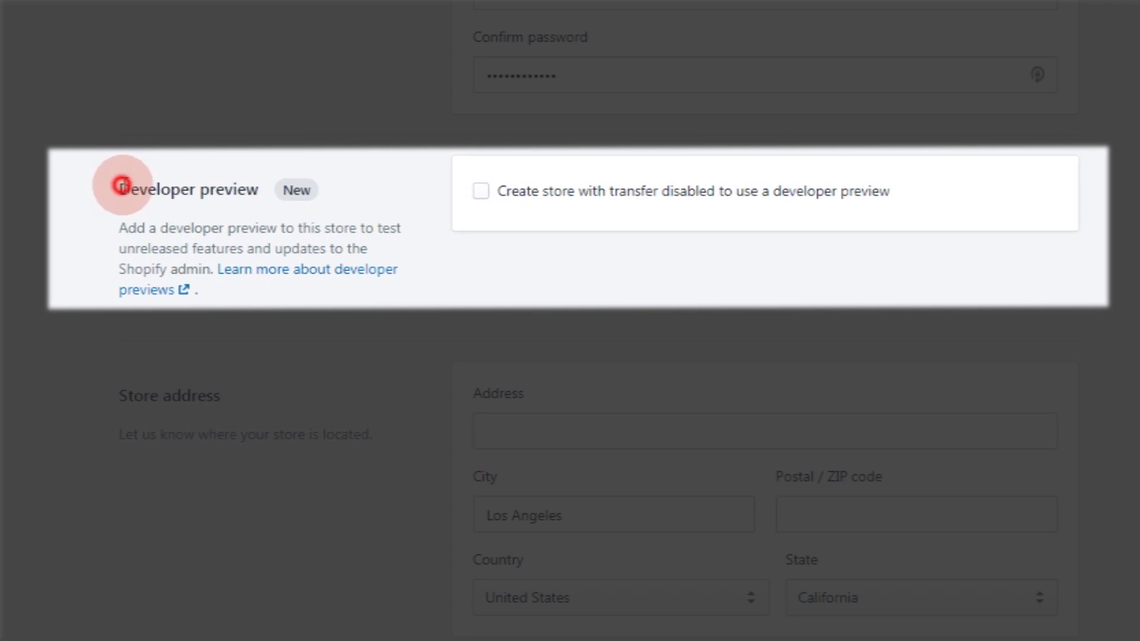
pyautogui.moveTo(122, 185); pyautogui.dragTo(319, 301)
pyautogui.click(512, 282)
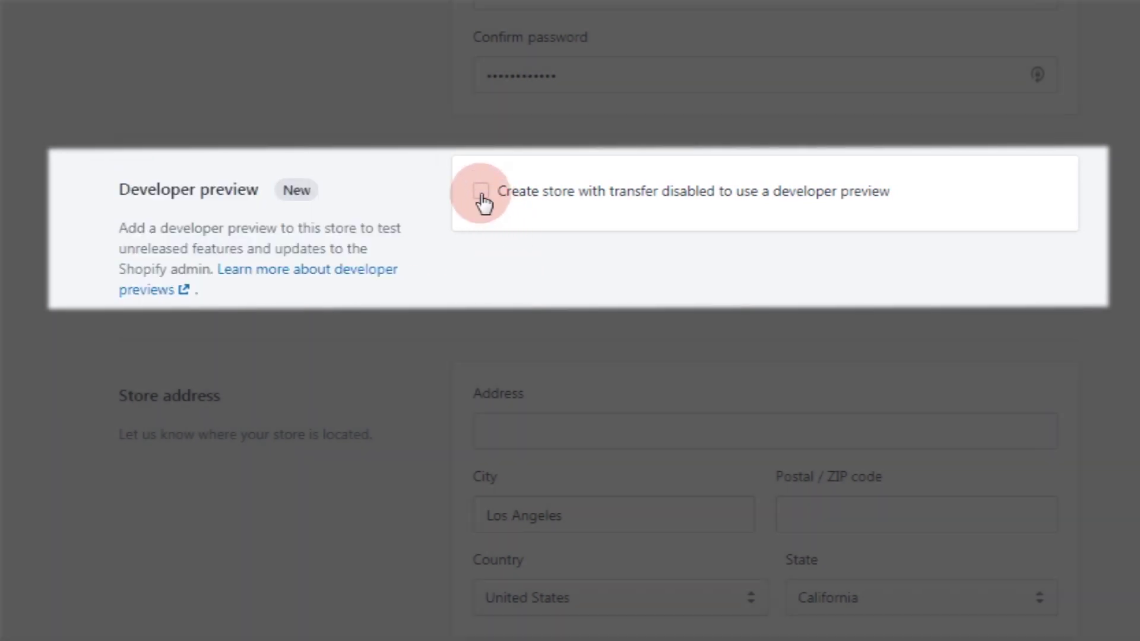
pyautogui.click(482, 194)
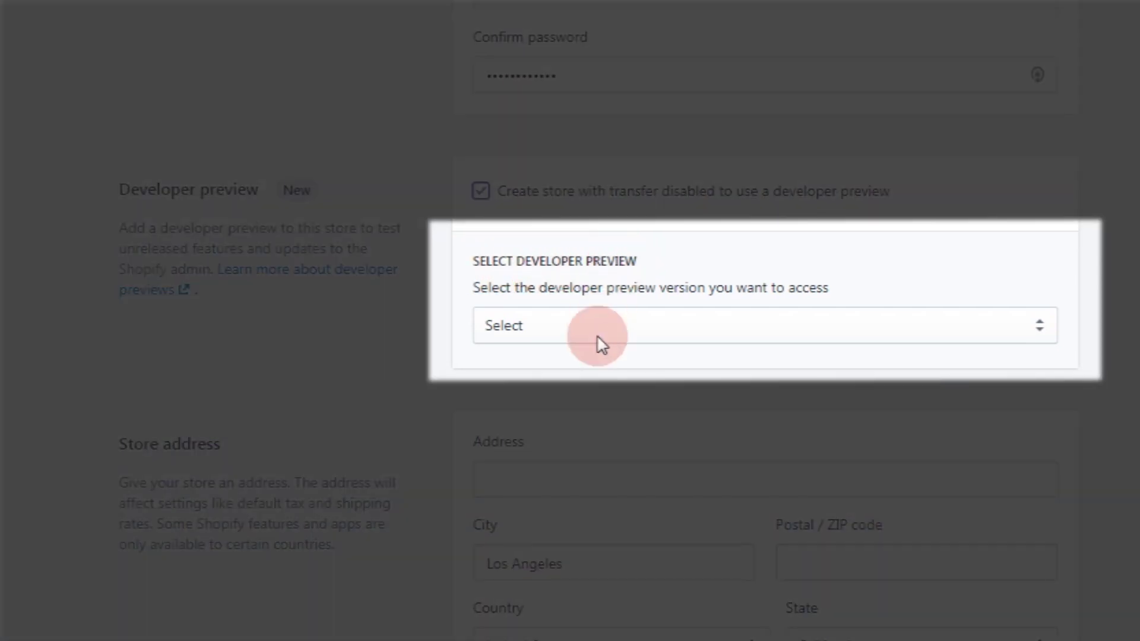
pyautogui.click(594, 329)
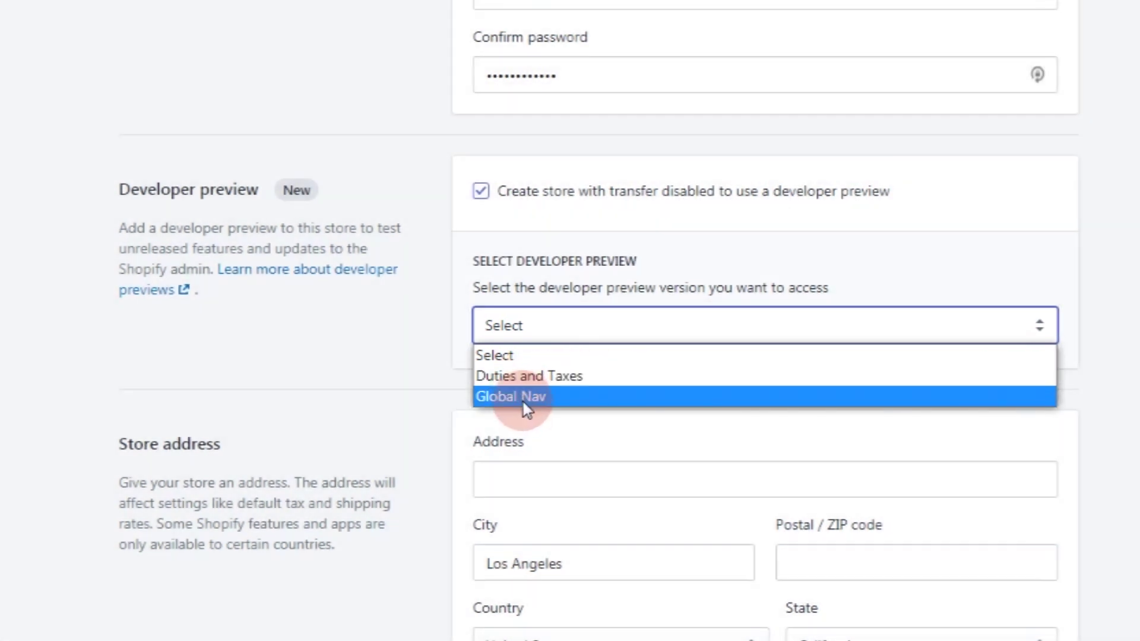
pyautogui.click(548, 381)
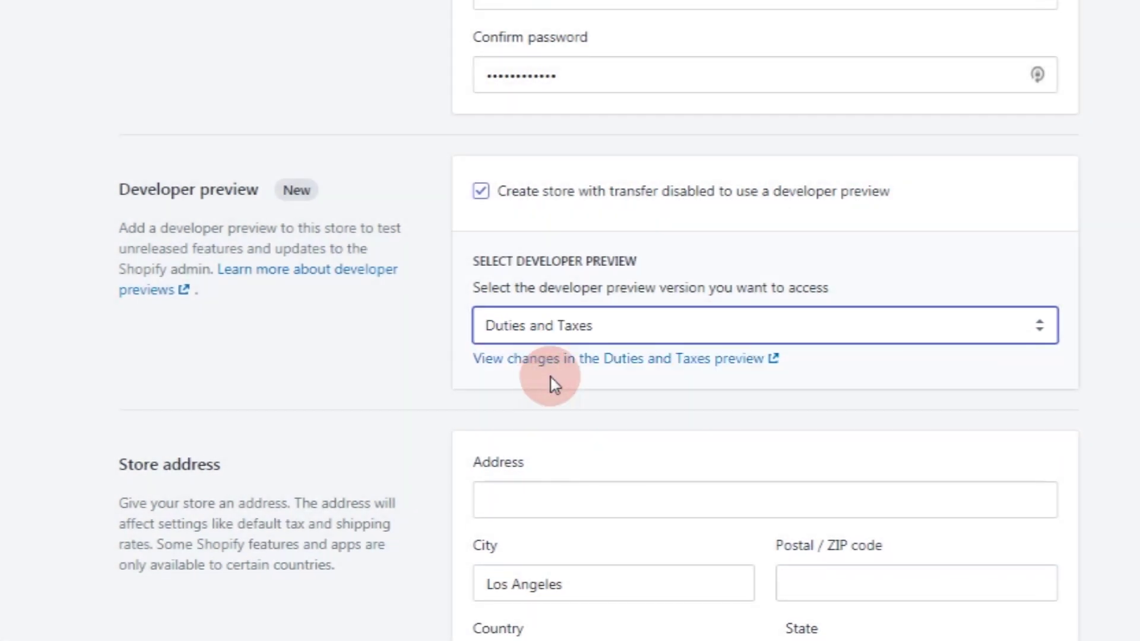
# - Fill in the store's address and ZIP code, then save and confirm the transfer-disabled store
pyautogui.scroll(-3, 556, 381)
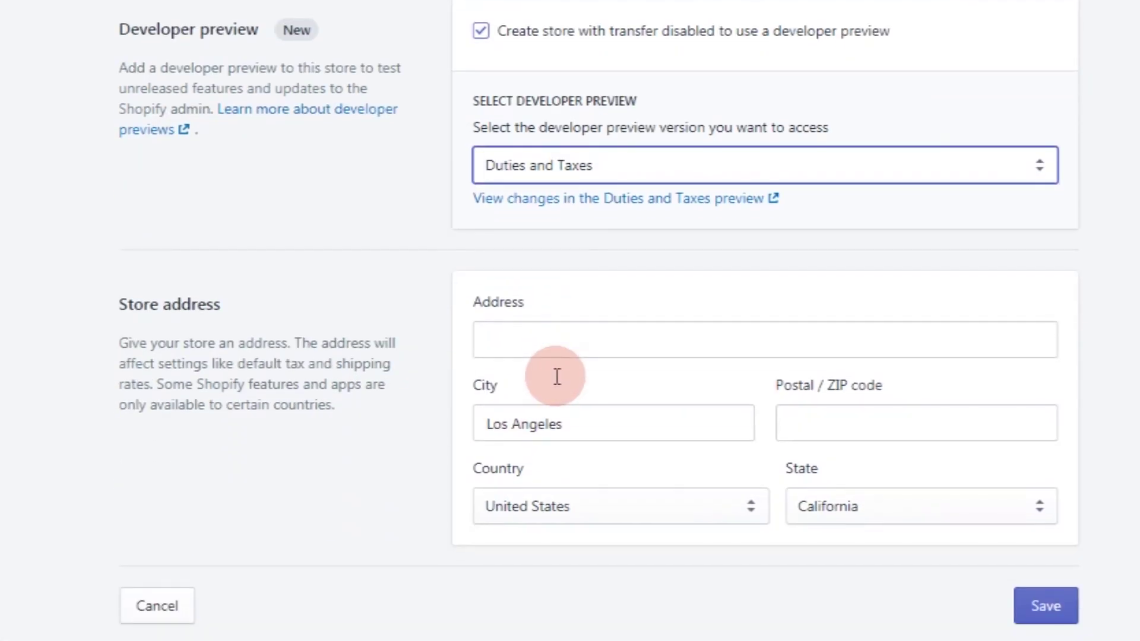
pyautogui.click(802, 342)
pyautogui.write('LA')
pyautogui.press('Tab')
pyautogui.press('Tab')
pyautogui.write('10001')
pyautogui.click(998, 281)
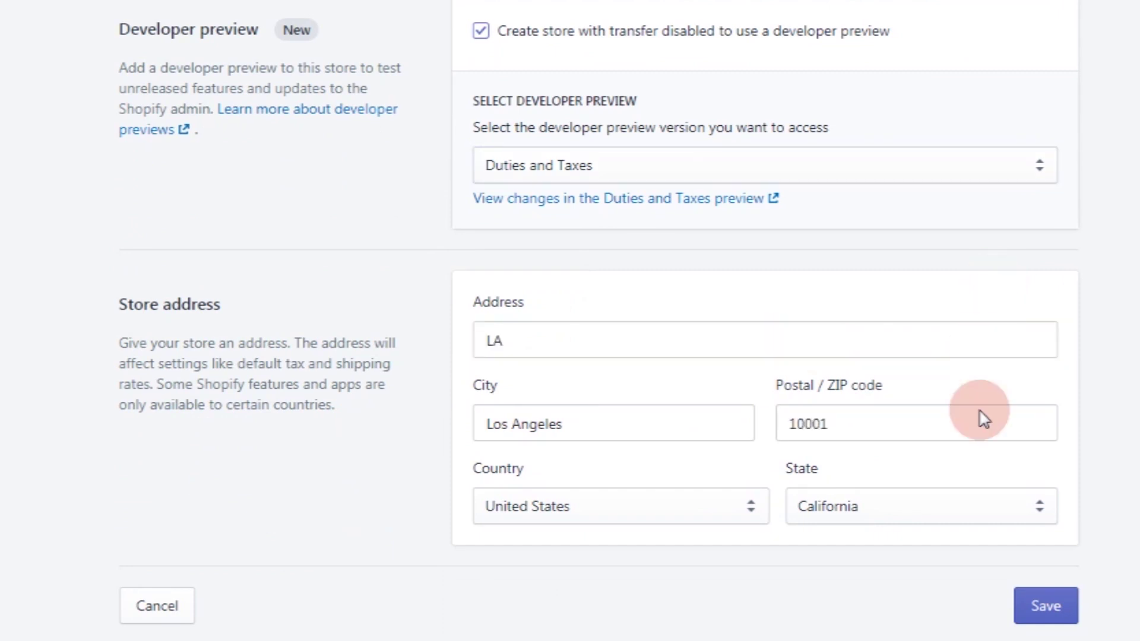
pyautogui.click(1039, 605)
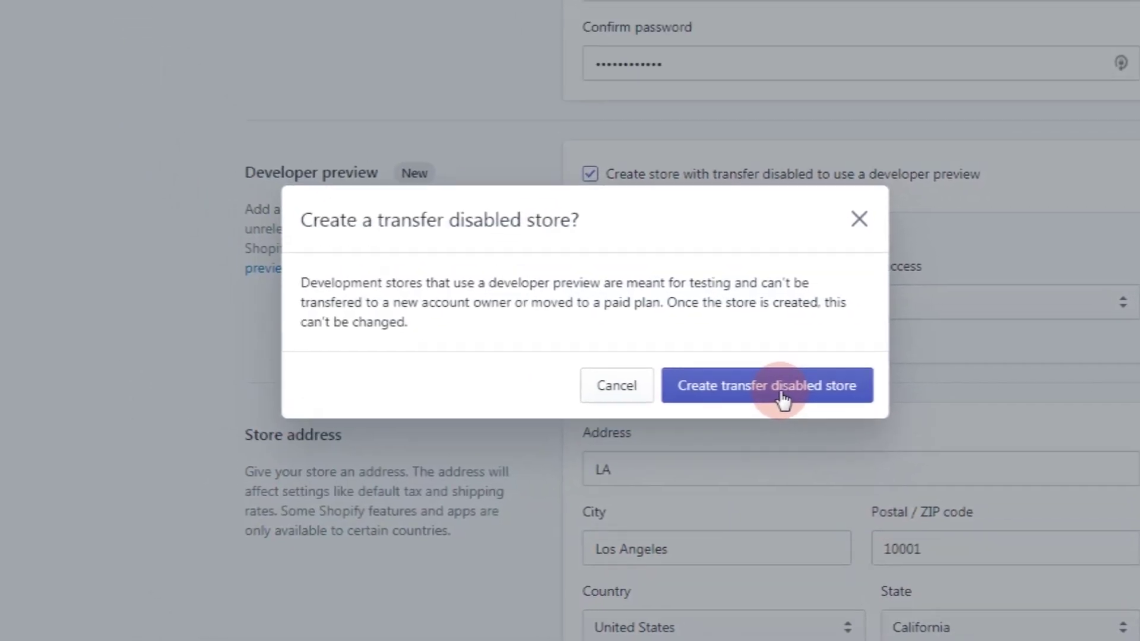
pyautogui.click(705, 294)
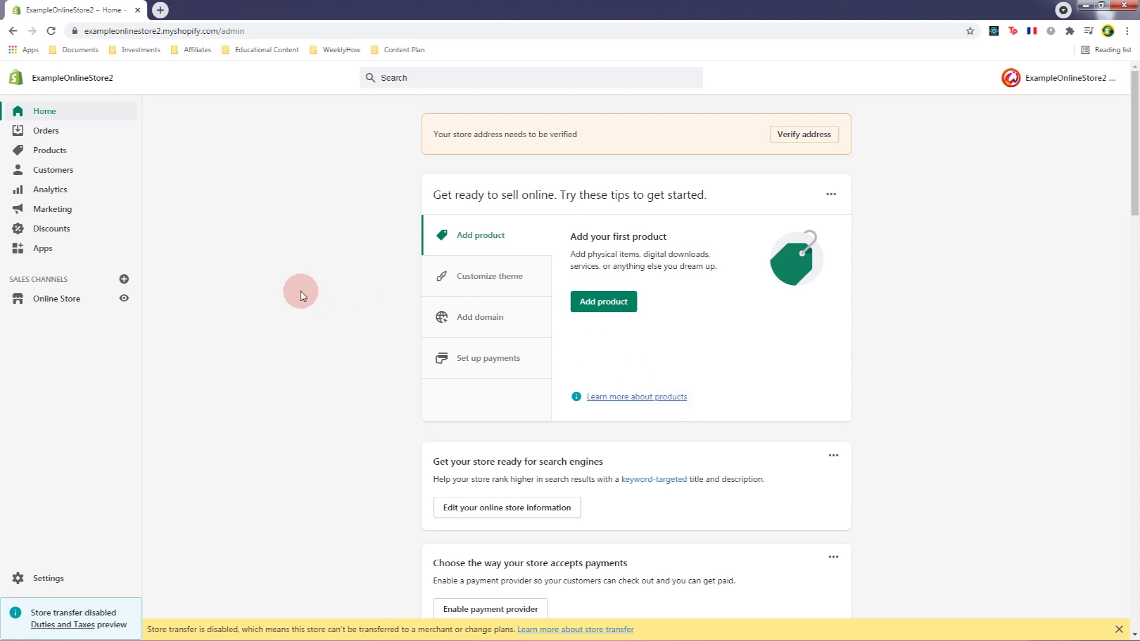
# - Open Online Store themes and launch the Dawn theme editor in a new tab
pyautogui.keyDown('ctrl'); pyautogui.click(58, 303); pyautogui.keyUp('ctrl')
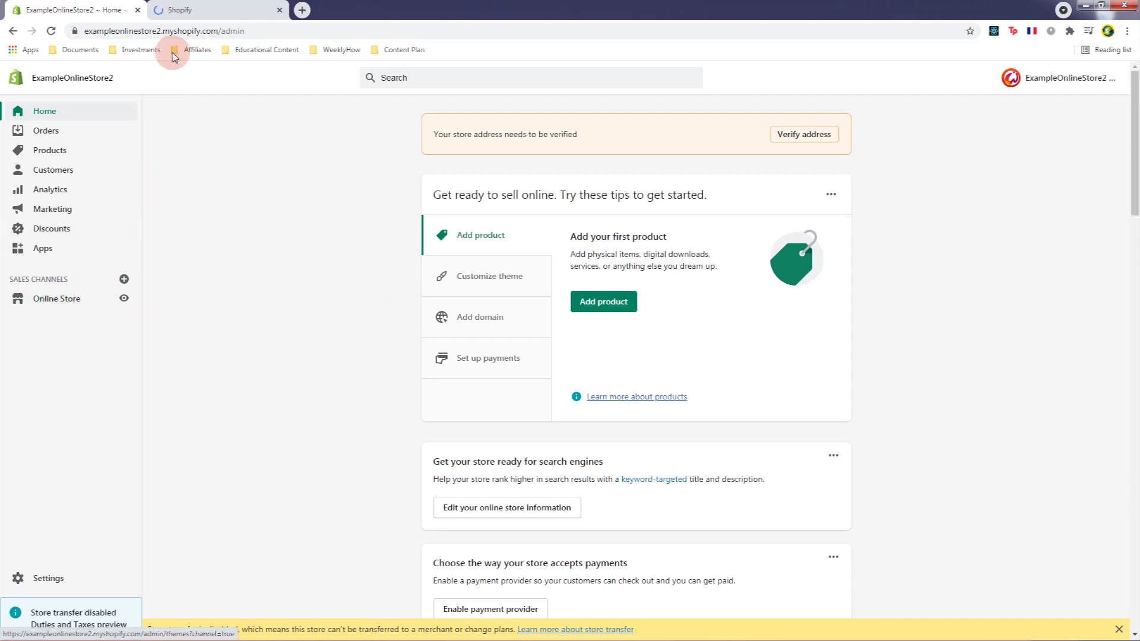
pyautogui.click(201, 9)
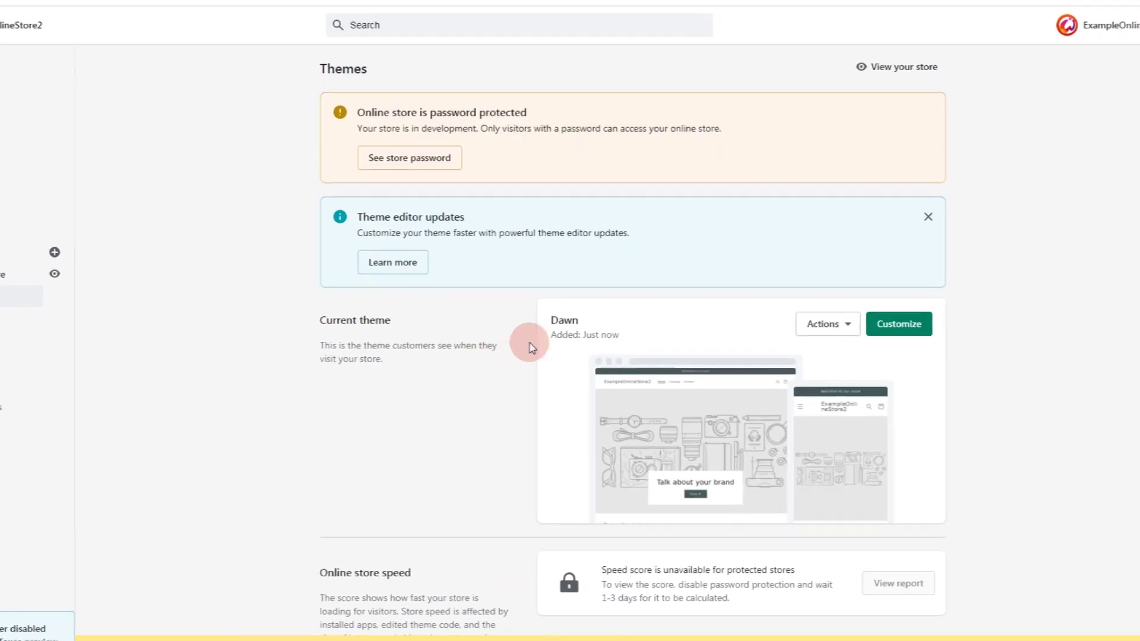
pyautogui.moveTo(514, 285); pyautogui.dragTo(595, 284)
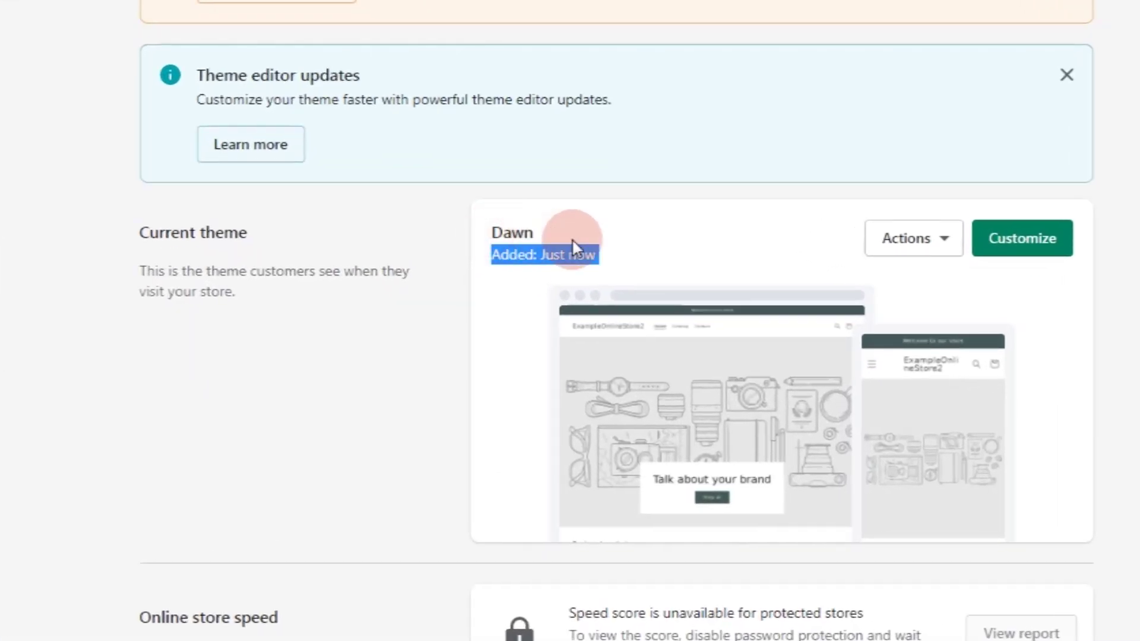
pyautogui.click(614, 256)
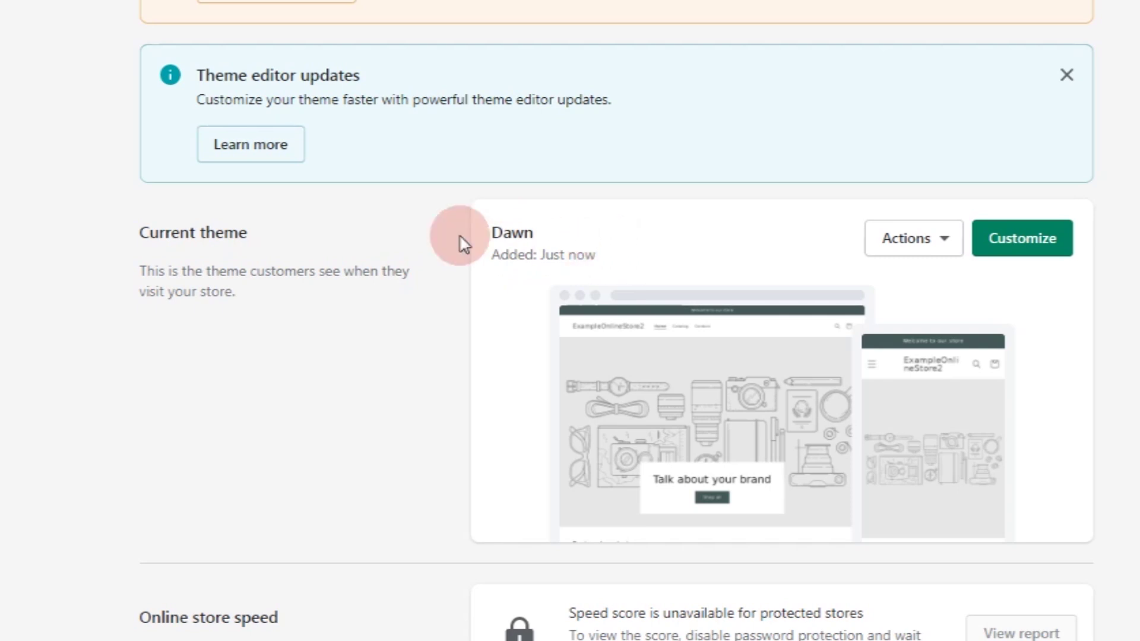
pyautogui.moveTo(493, 249); pyautogui.dragTo(590, 250)
pyautogui.click(644, 257)
pyautogui.rightClick(1032, 252)
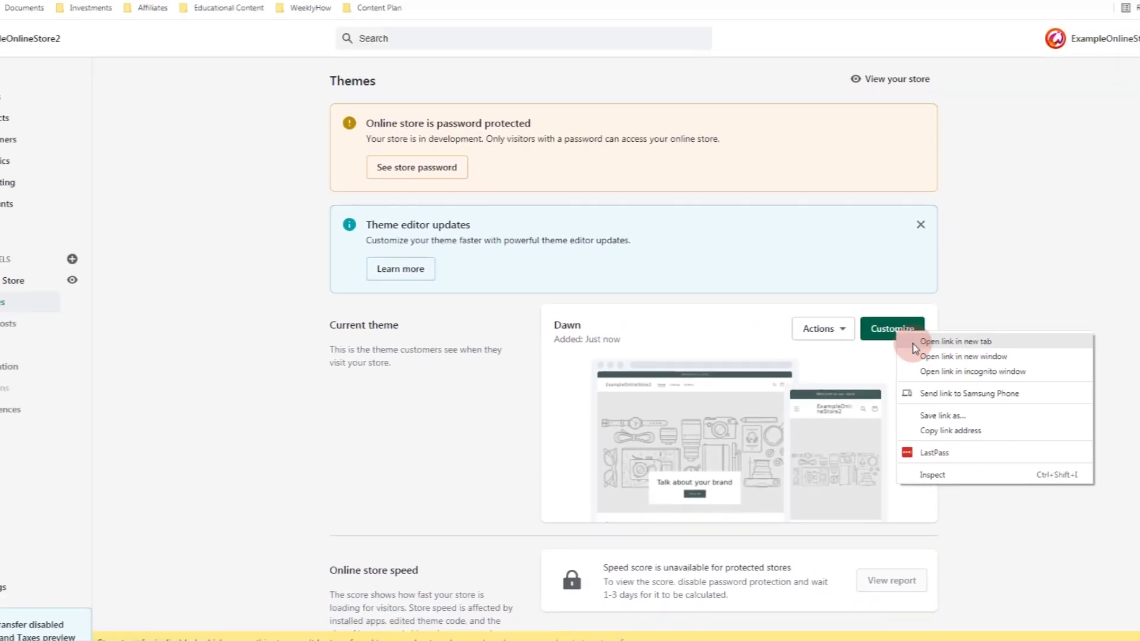
pyautogui.click(1116, 248)
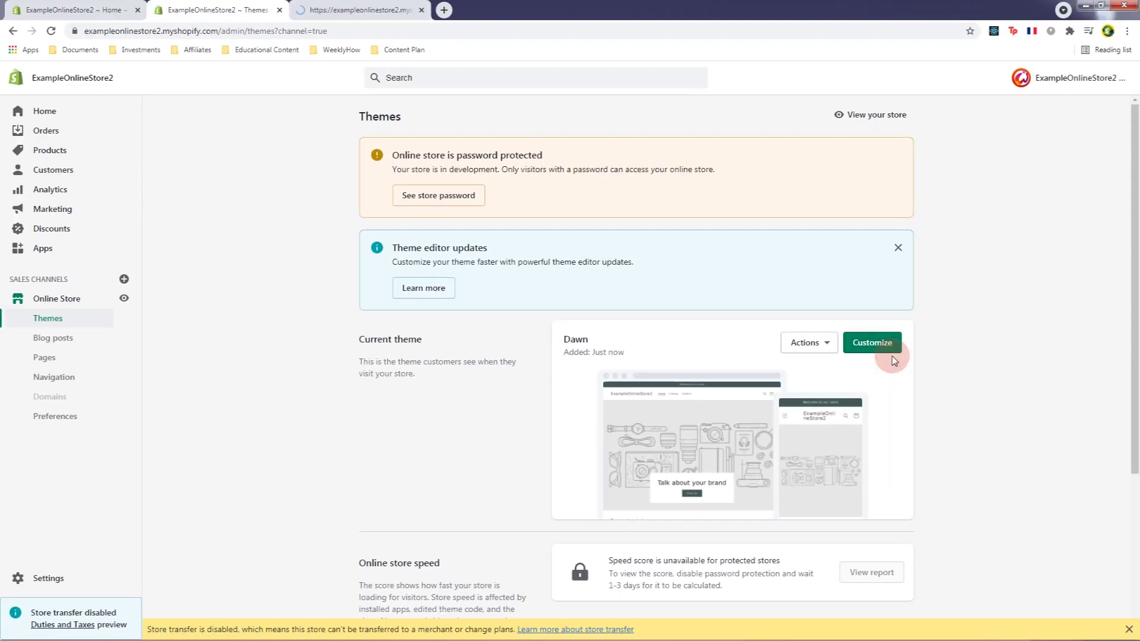
pyautogui.click(360, 7)
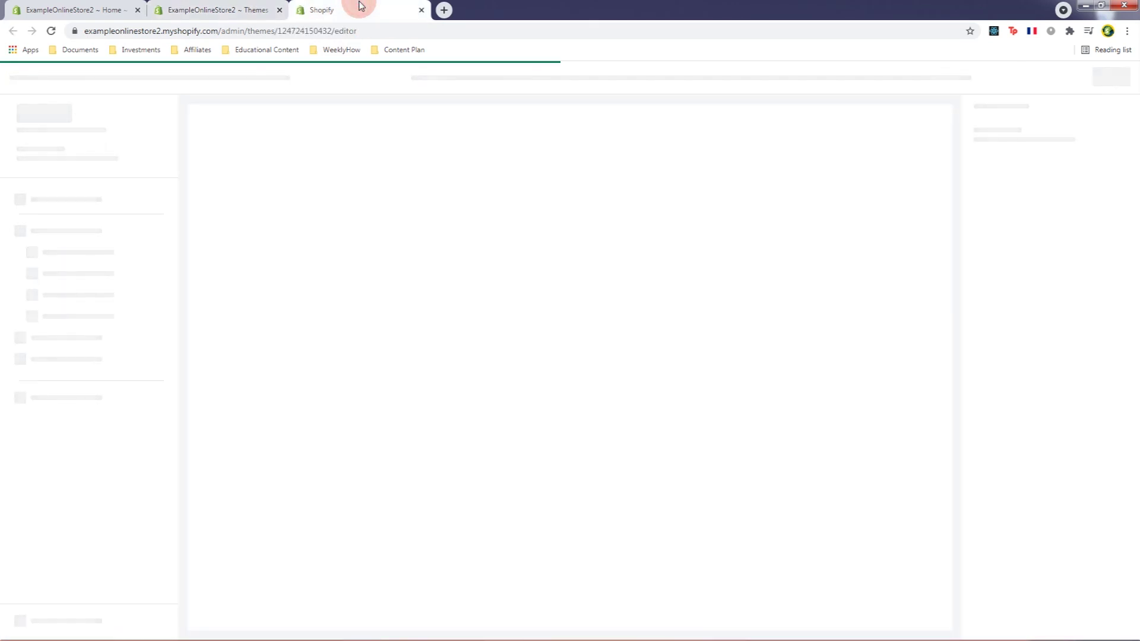
pyautogui.click(204, 8)
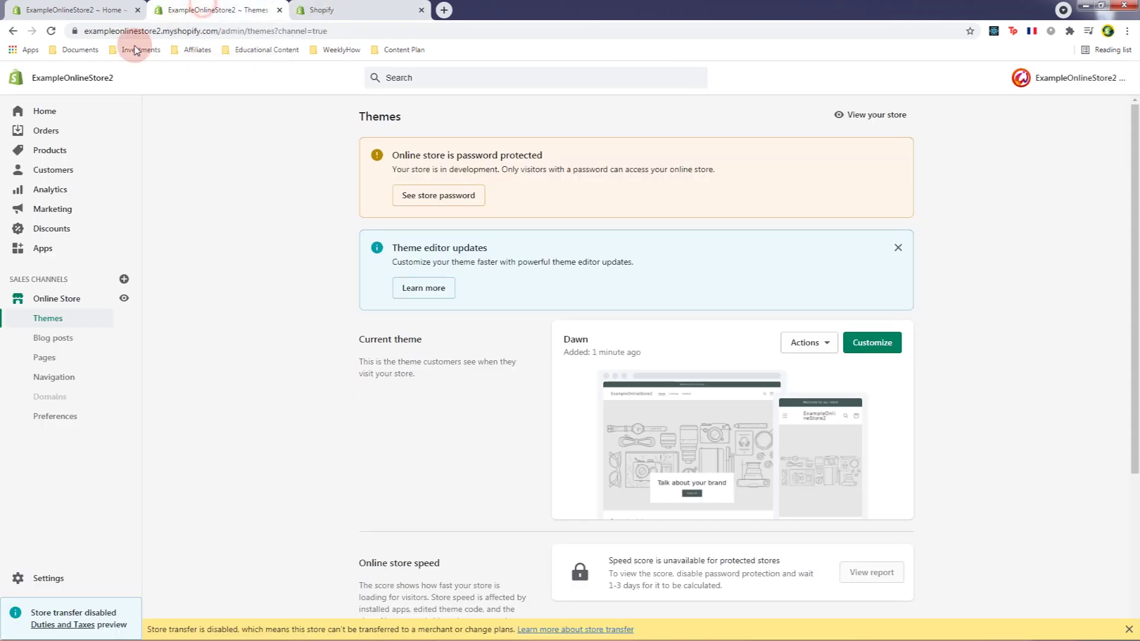
# - Import Example Hat, Example Pants and Example T-Shirt from the product CSV file
pyautogui.click(64, 153)
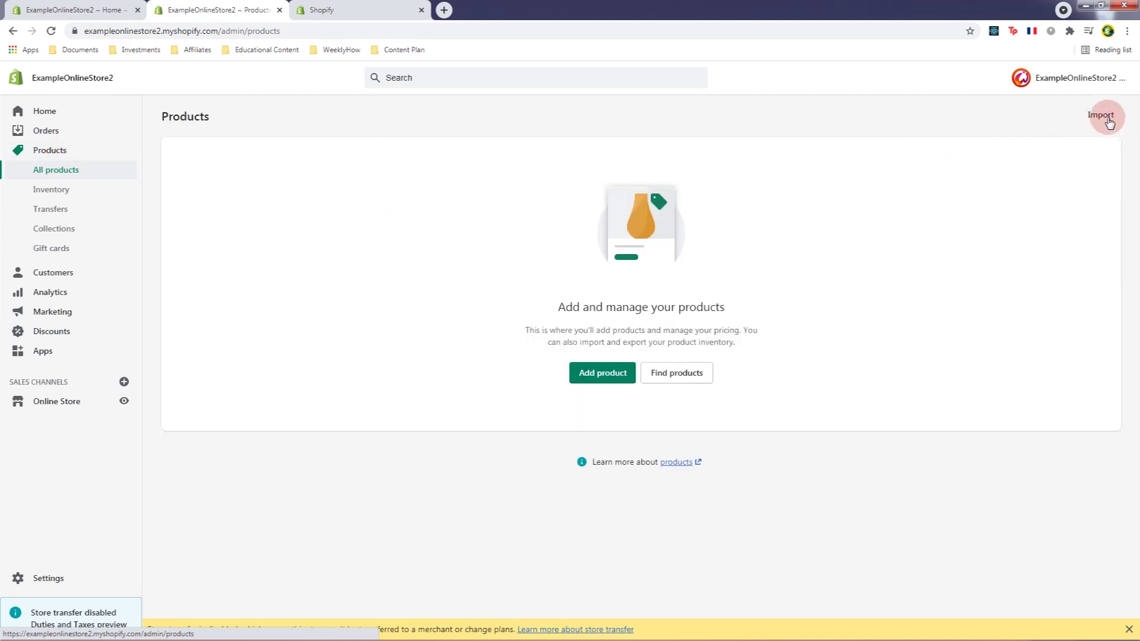
pyautogui.click(1108, 119)
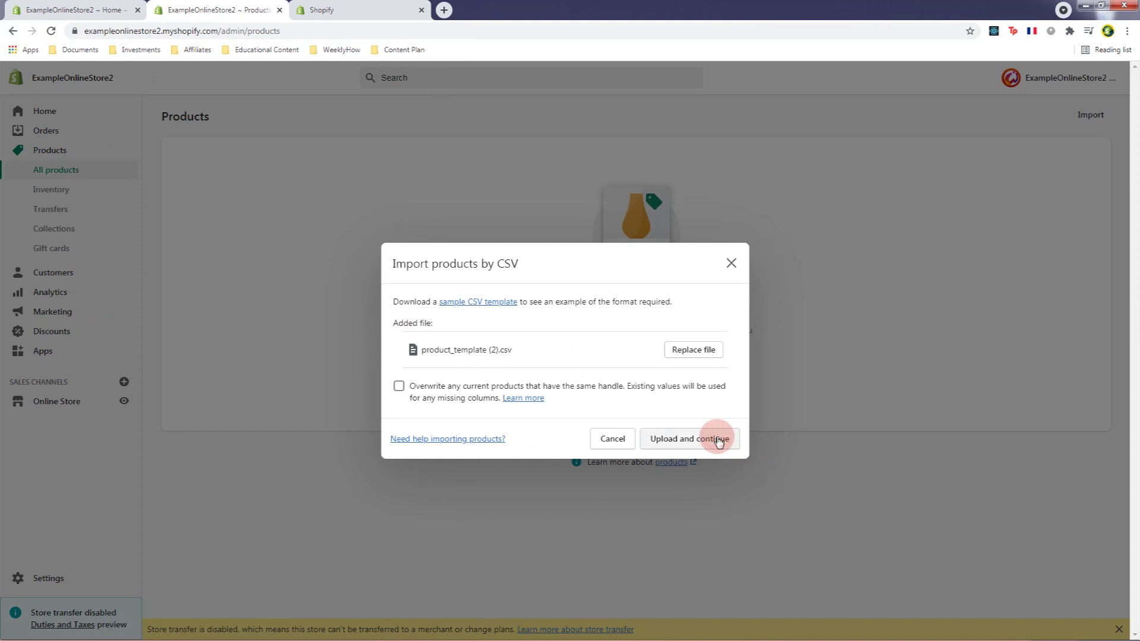
pyautogui.click(719, 440)
pyautogui.click(701, 565)
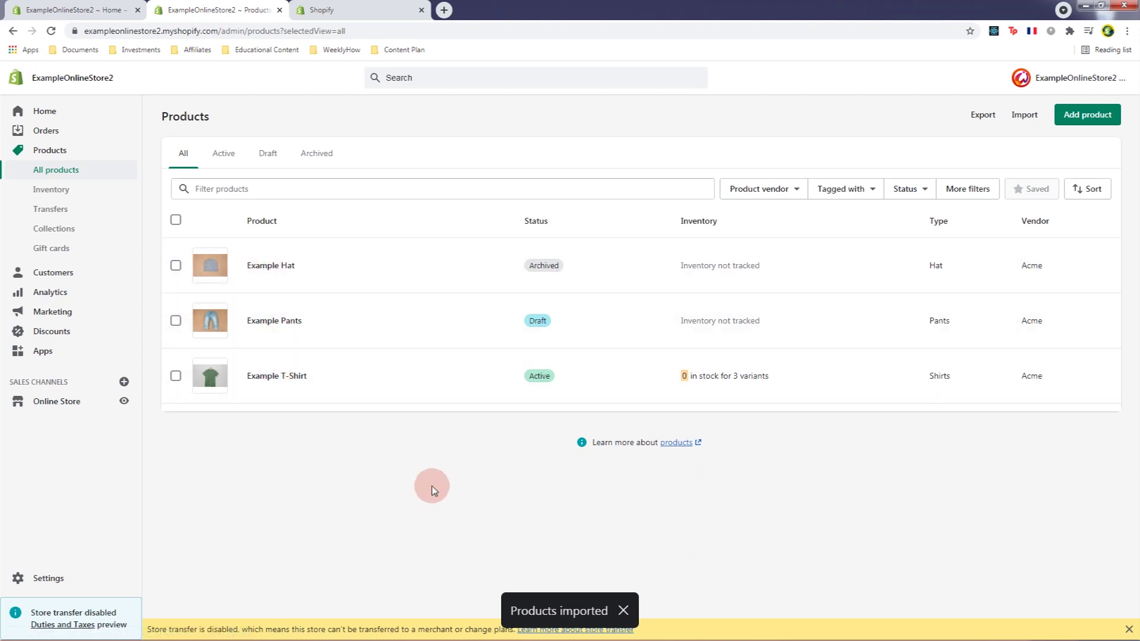
pyautogui.click(65, 10)
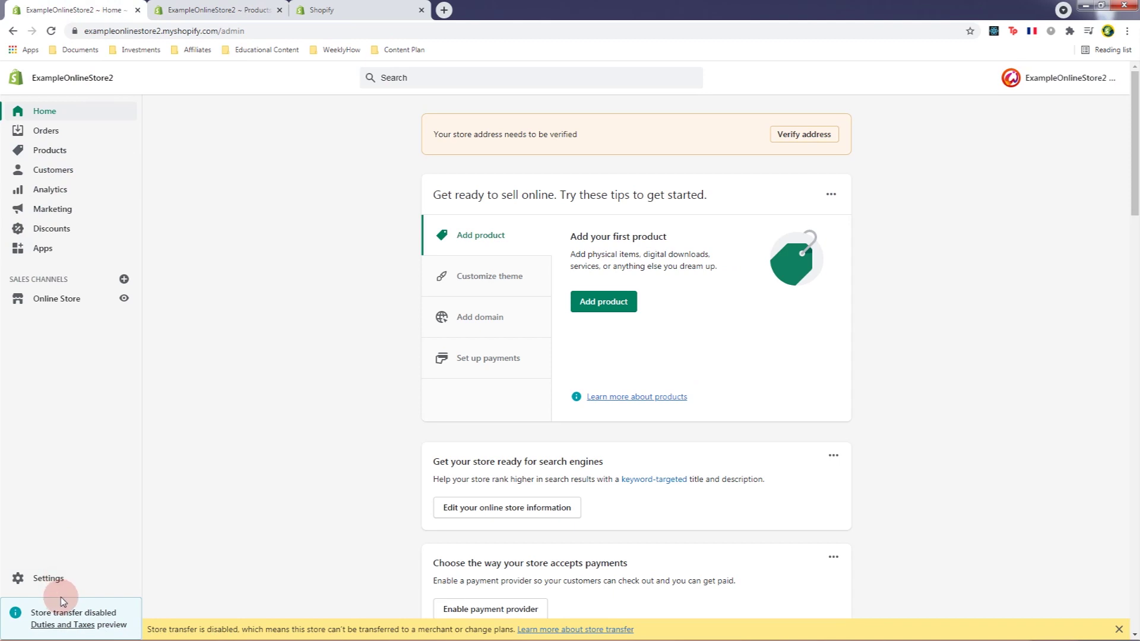
# - Go to Settings > Metafields > Products and start adding a new definition
pyautogui.click(59, 578)
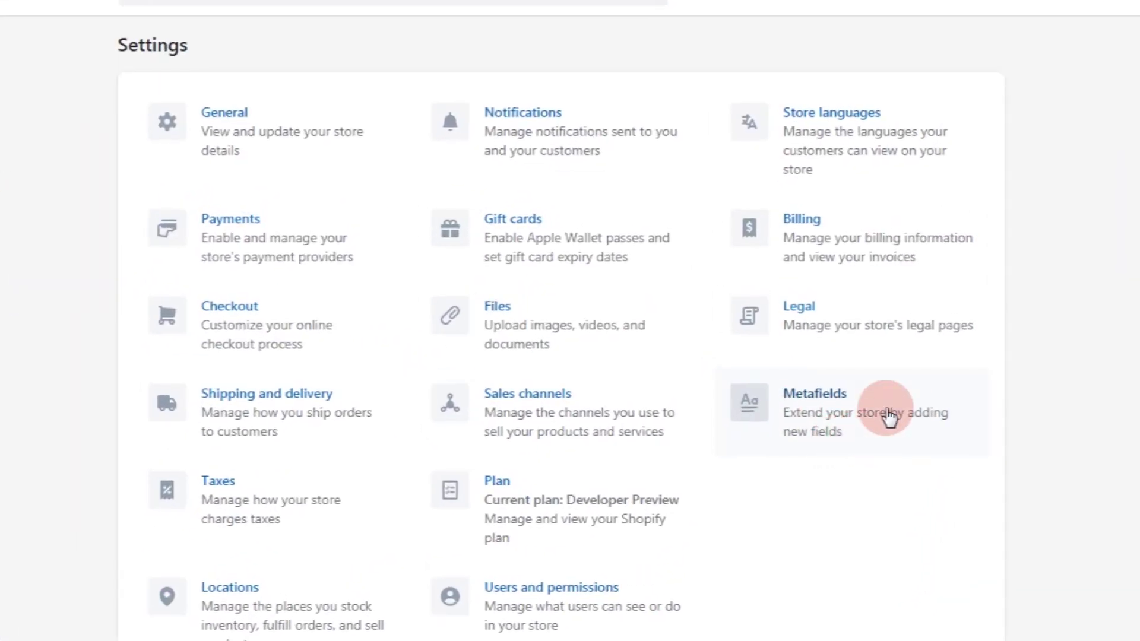
pyautogui.click(841, 423)
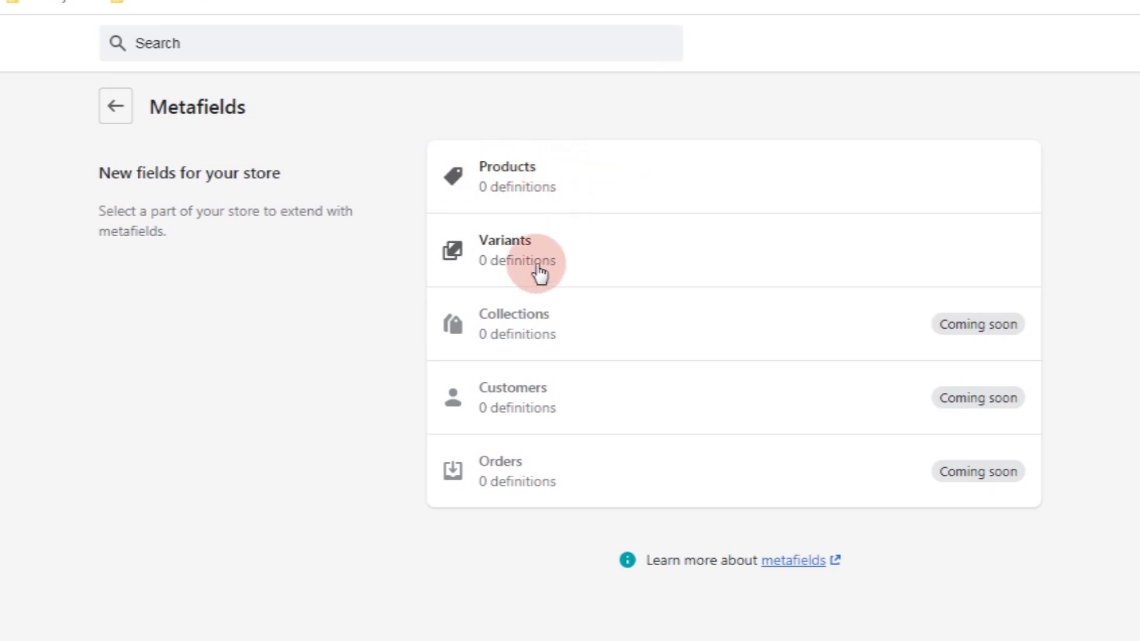
pyautogui.click(635, 175)
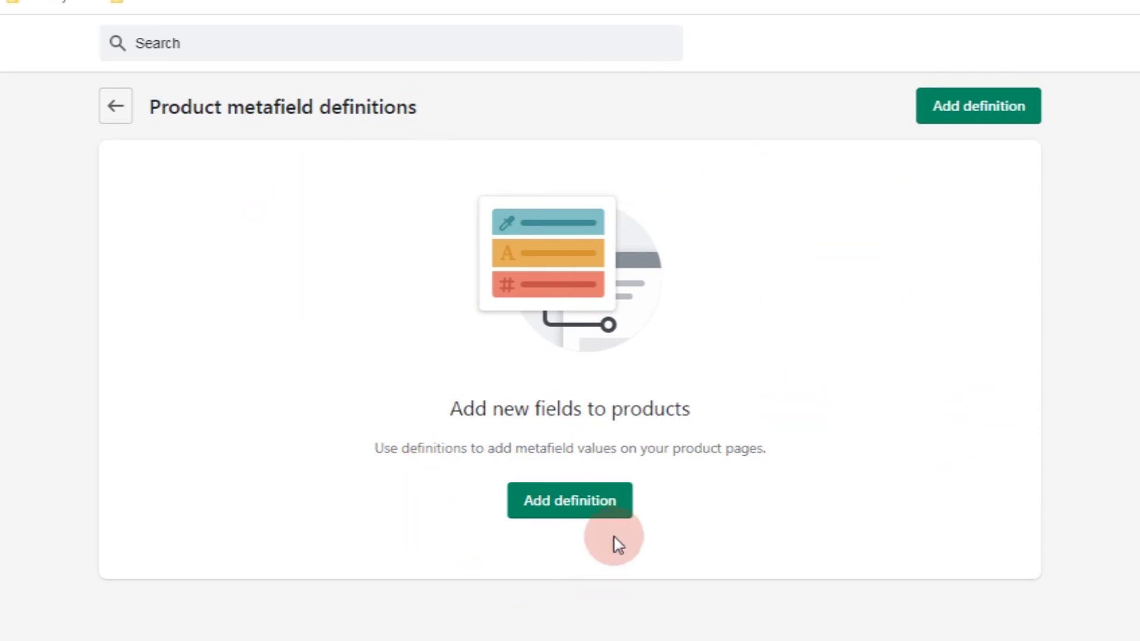
pyautogui.click(588, 501)
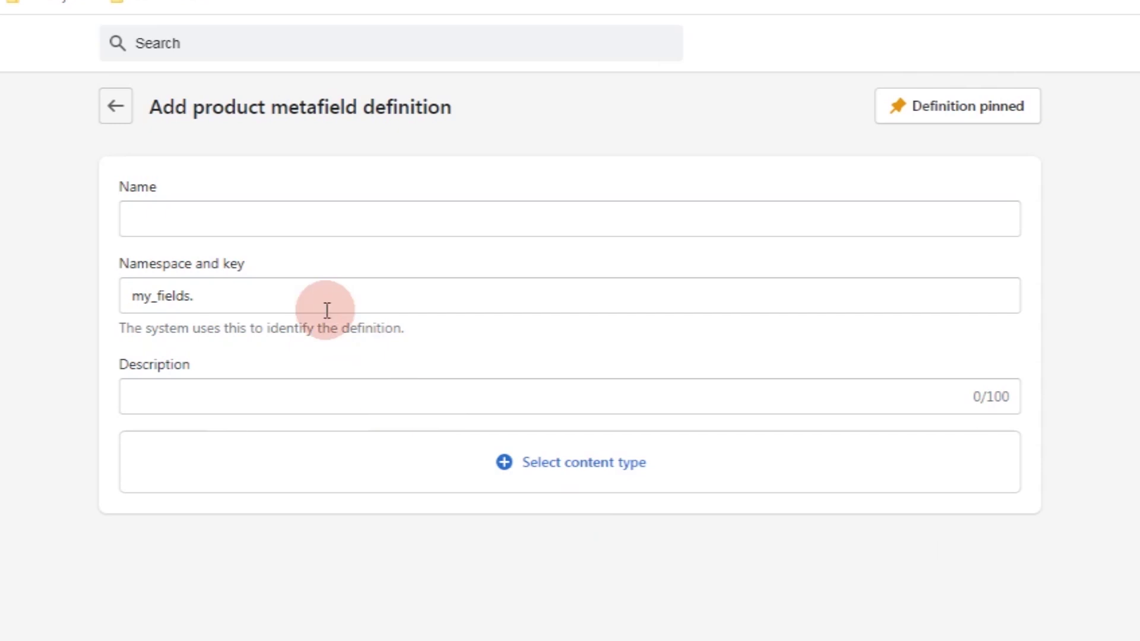
# - Name the definition Example Metafield and replace the my_fields namespace with example_metafield
pyautogui.click(304, 216)
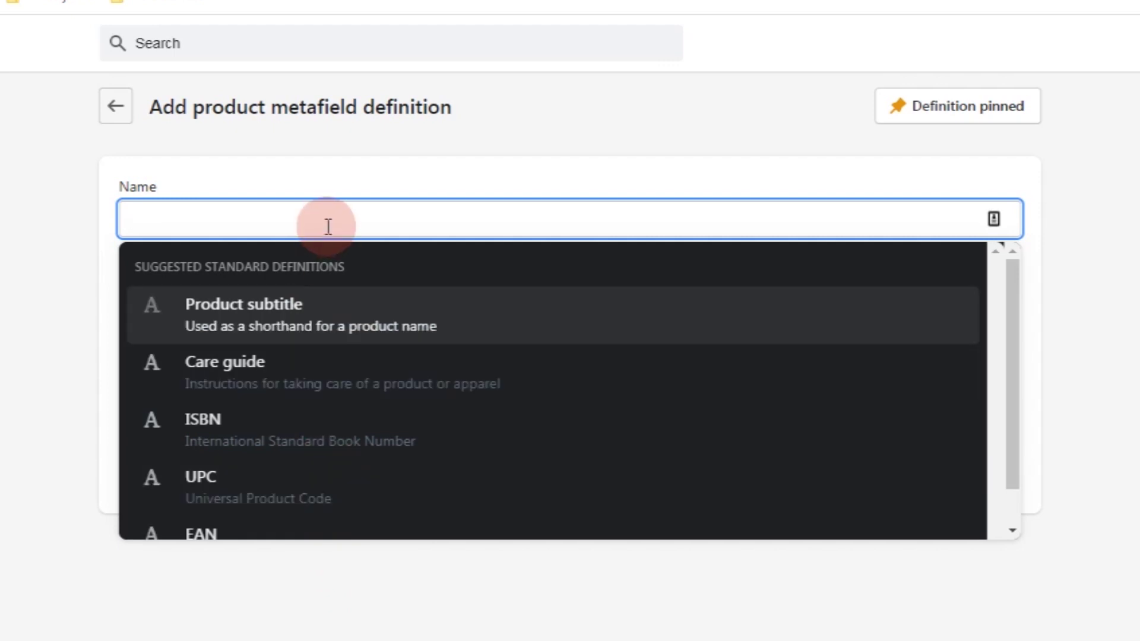
pyautogui.write('Example Metafield')
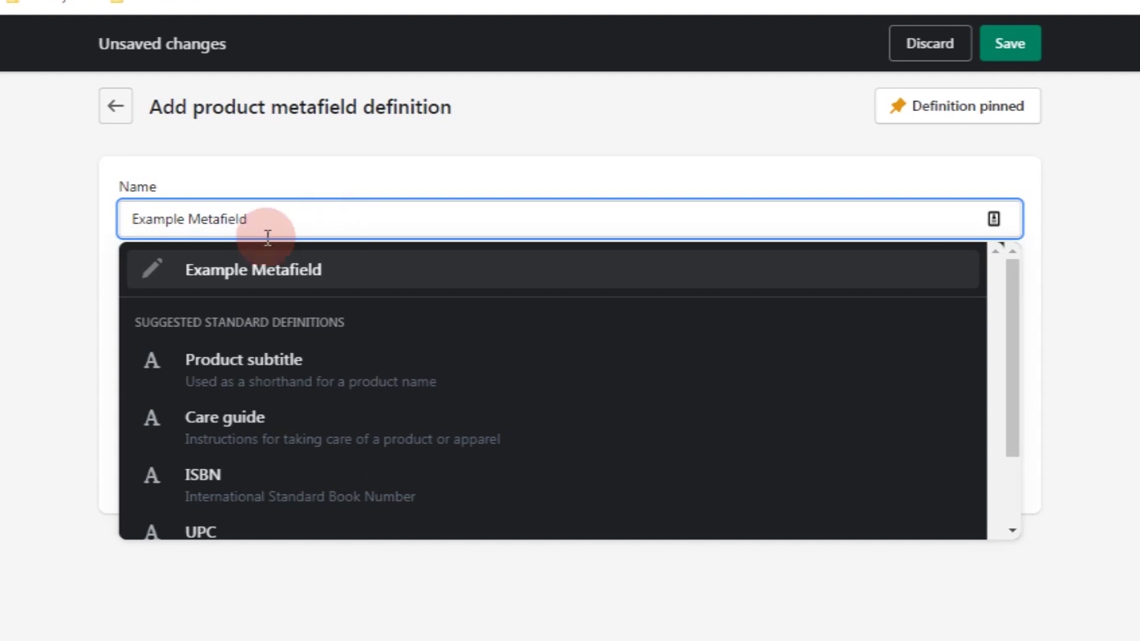
pyautogui.moveTo(119, 266); pyautogui.dragTo(324, 273)
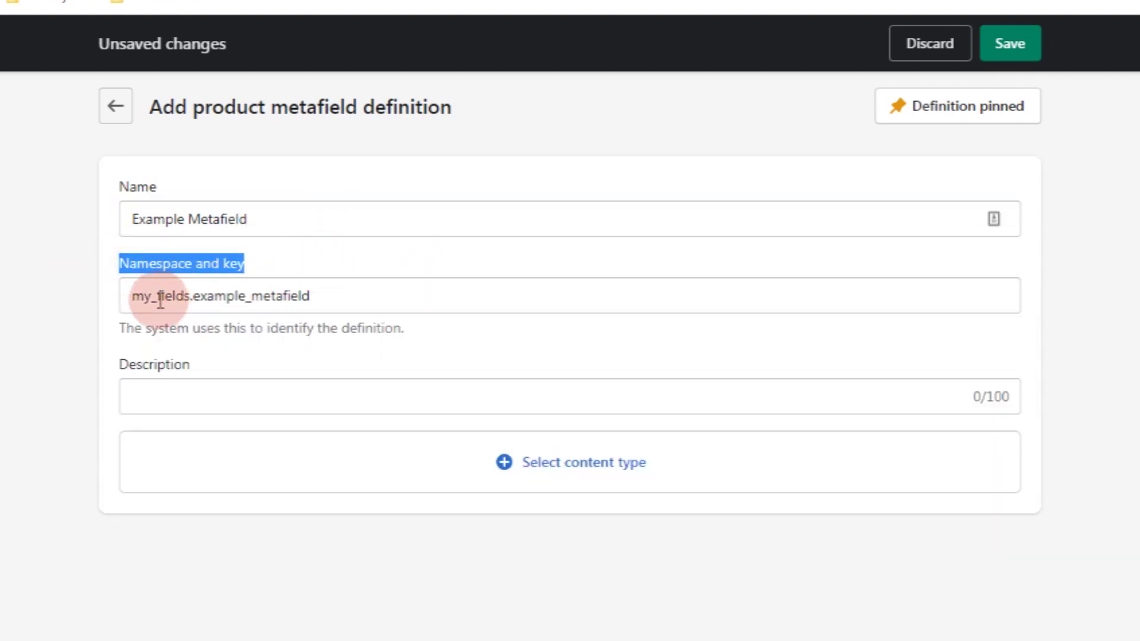
pyautogui.moveTo(191, 297); pyautogui.dragTo(123, 296)
pyautogui.write('example')
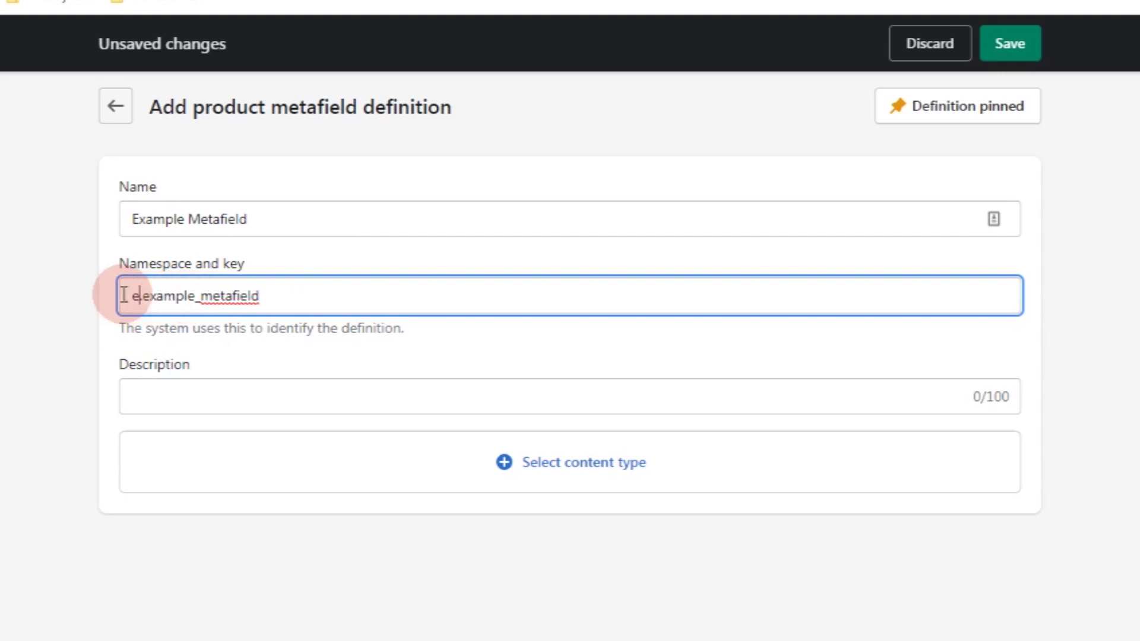
pyautogui.write('_metafiel')
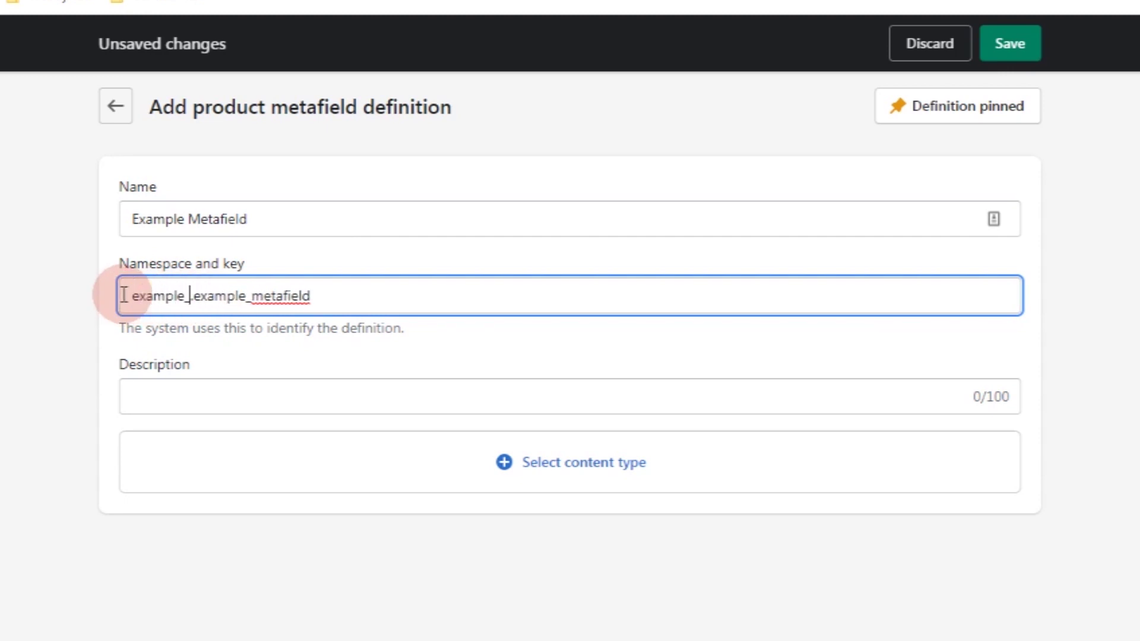
pyautogui.write('d')
pyautogui.moveTo(124, 295); pyautogui.dragTo(633, 297)
pyautogui.click(633, 297)
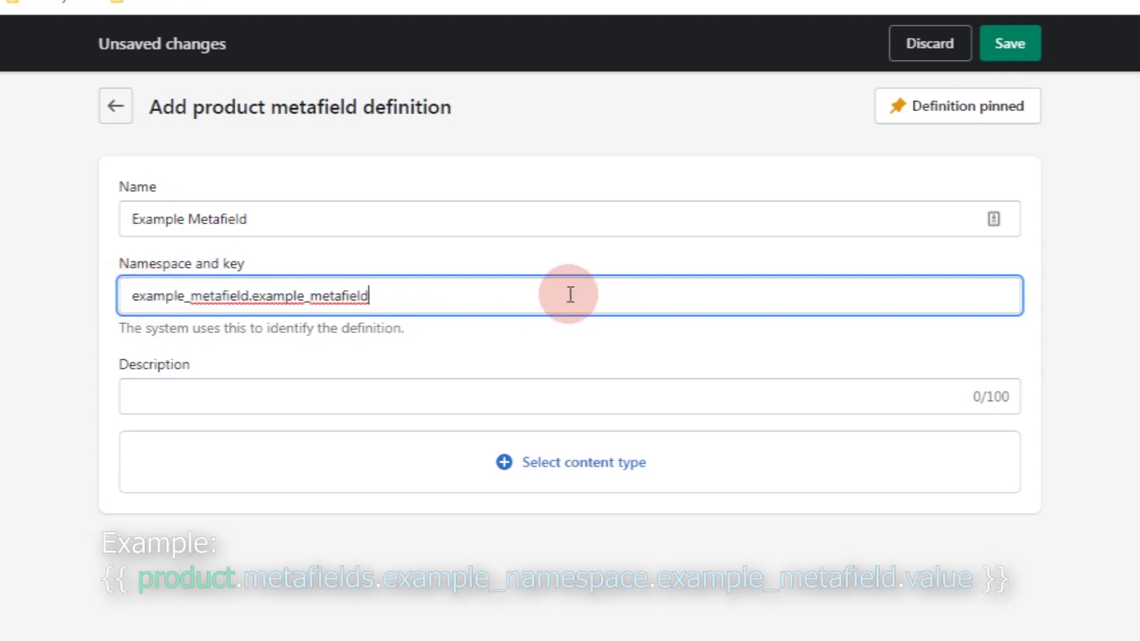
pyautogui.click(293, 219)
pyautogui.click(293, 155)
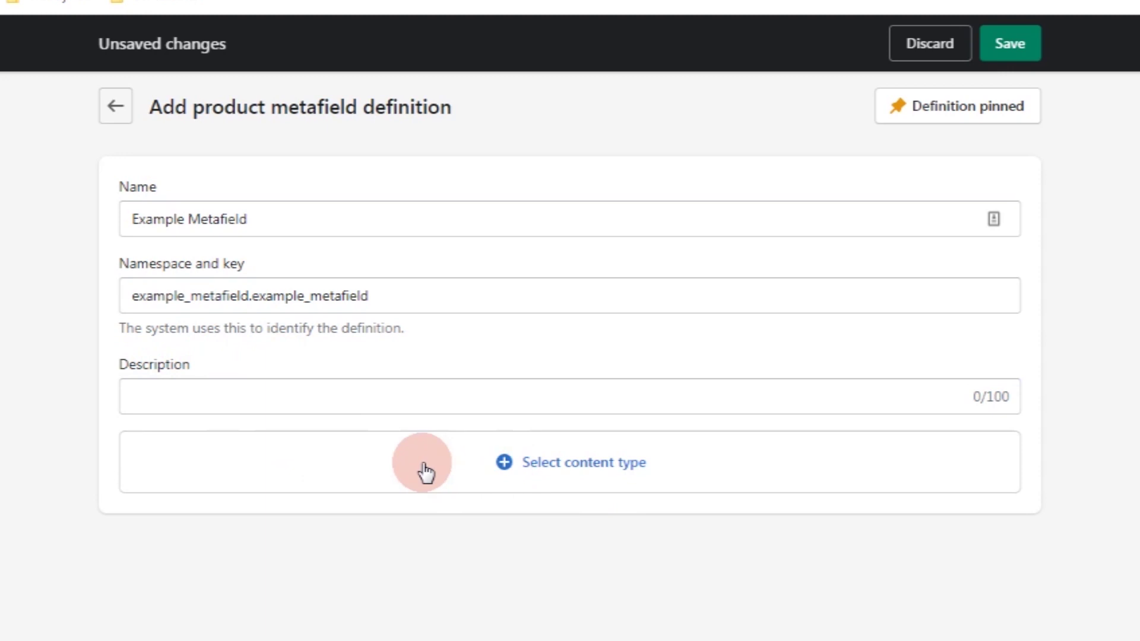
pyautogui.moveTo(121, 363); pyautogui.dragTo(339, 364)
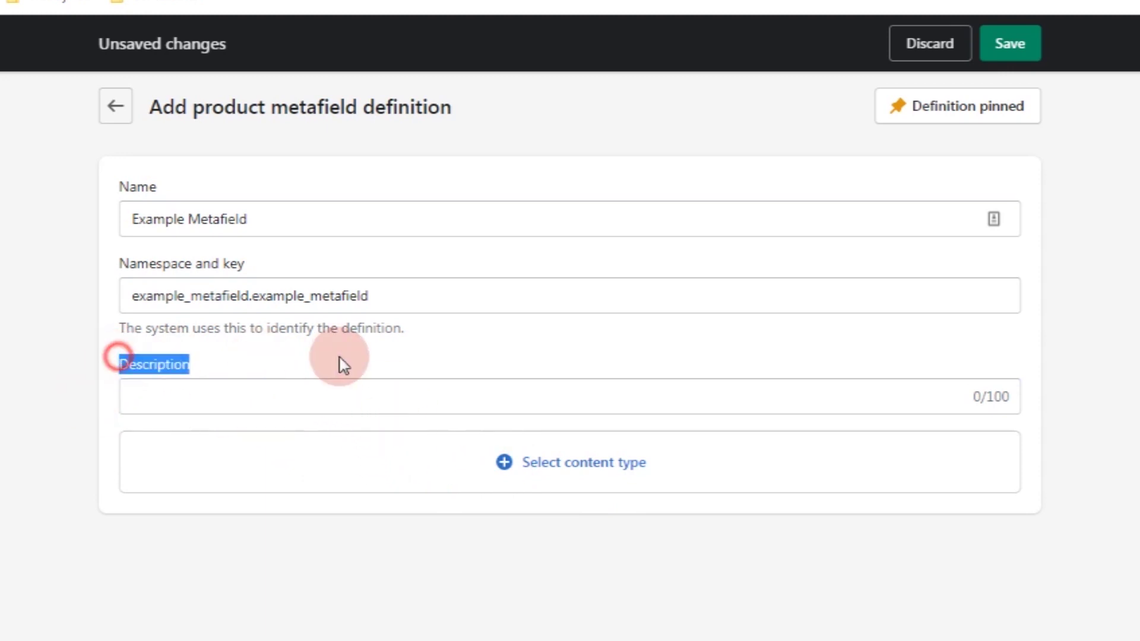
pyautogui.click(359, 395)
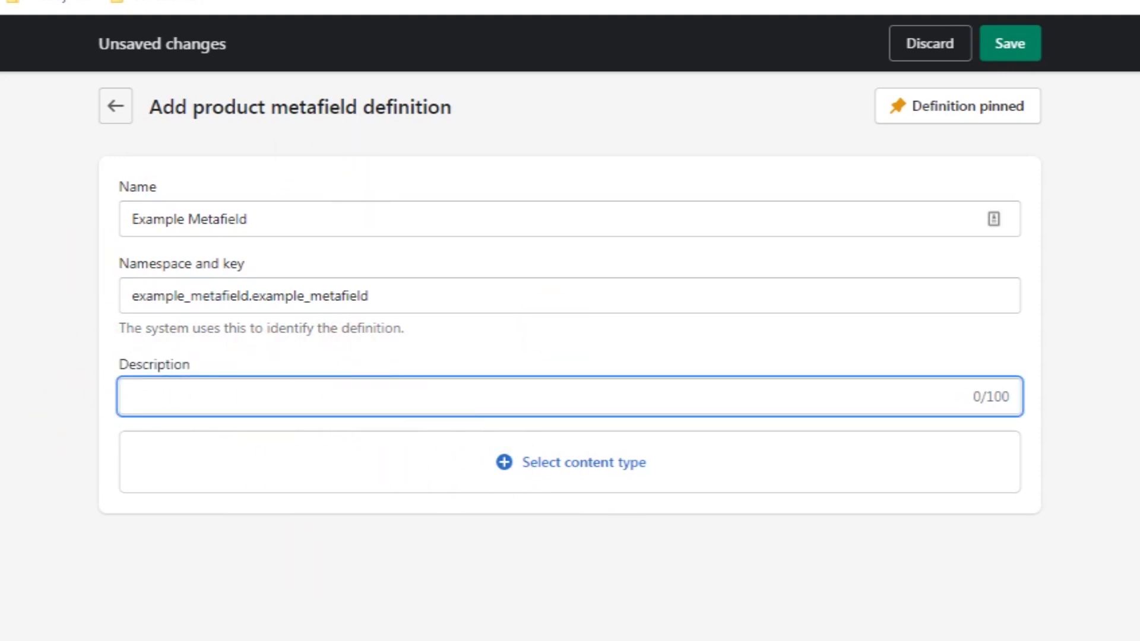
# - Set the Example Metafield content type to Text (single line text)
pyautogui.click(618, 465)
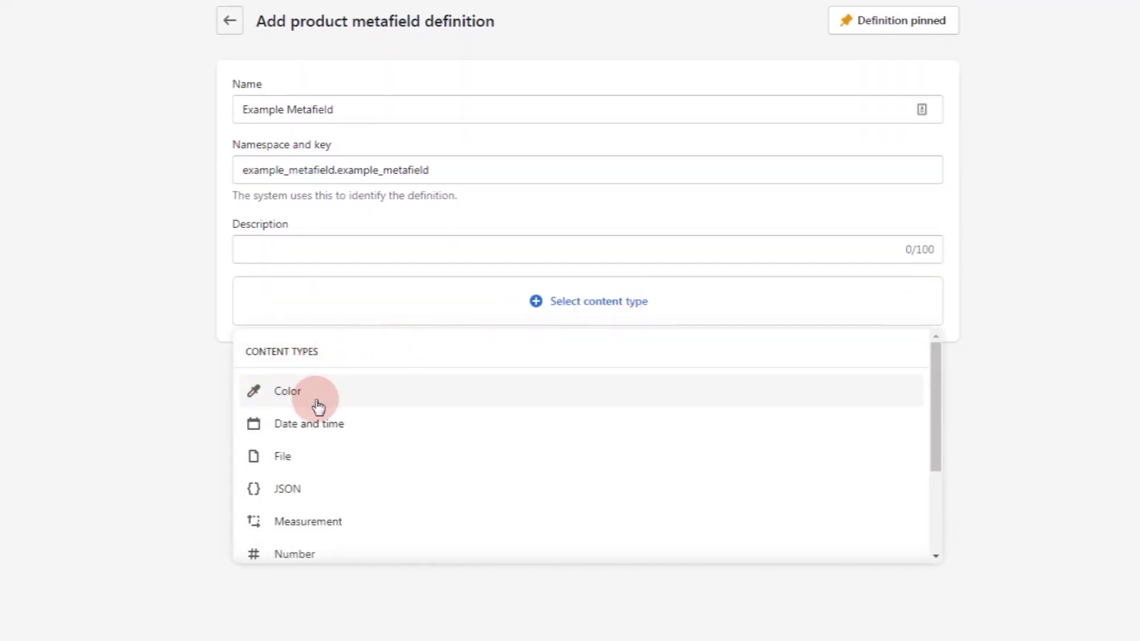
pyautogui.scroll(-3, 326, 488)
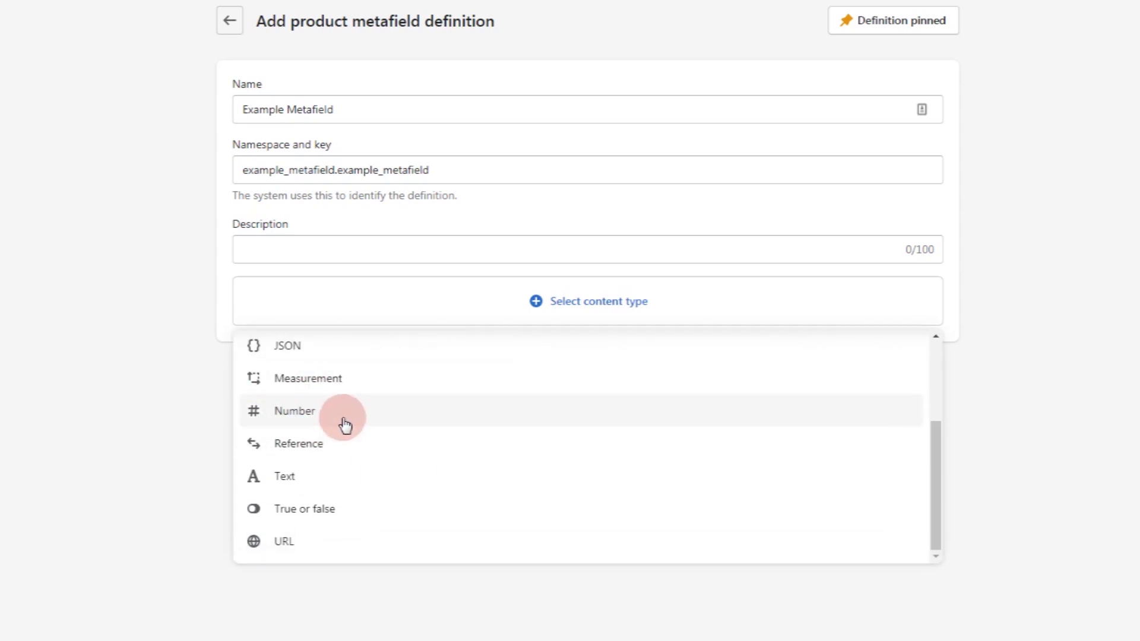
pyautogui.scroll(3, 451, 484)
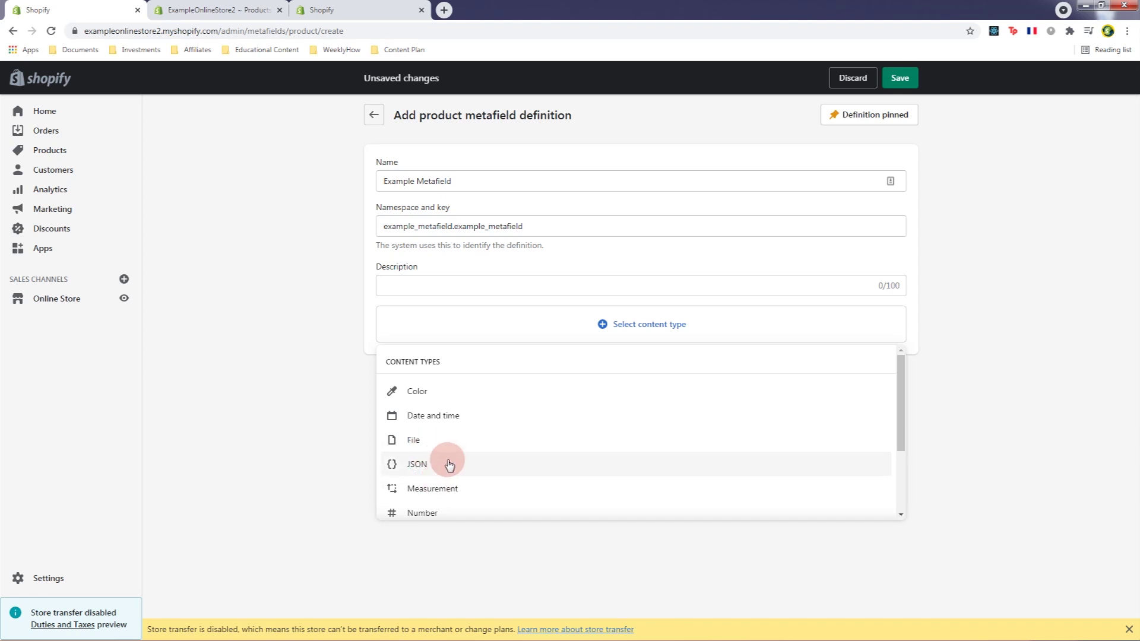
pyautogui.scroll(-1, 475, 472)
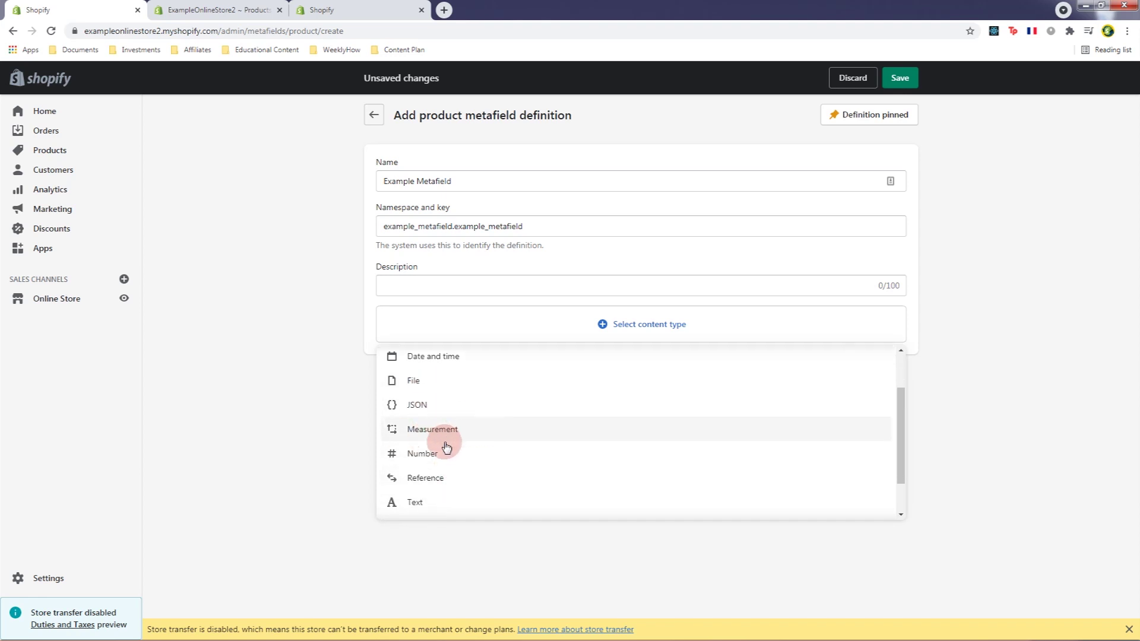
pyautogui.scroll(-1, 447, 490)
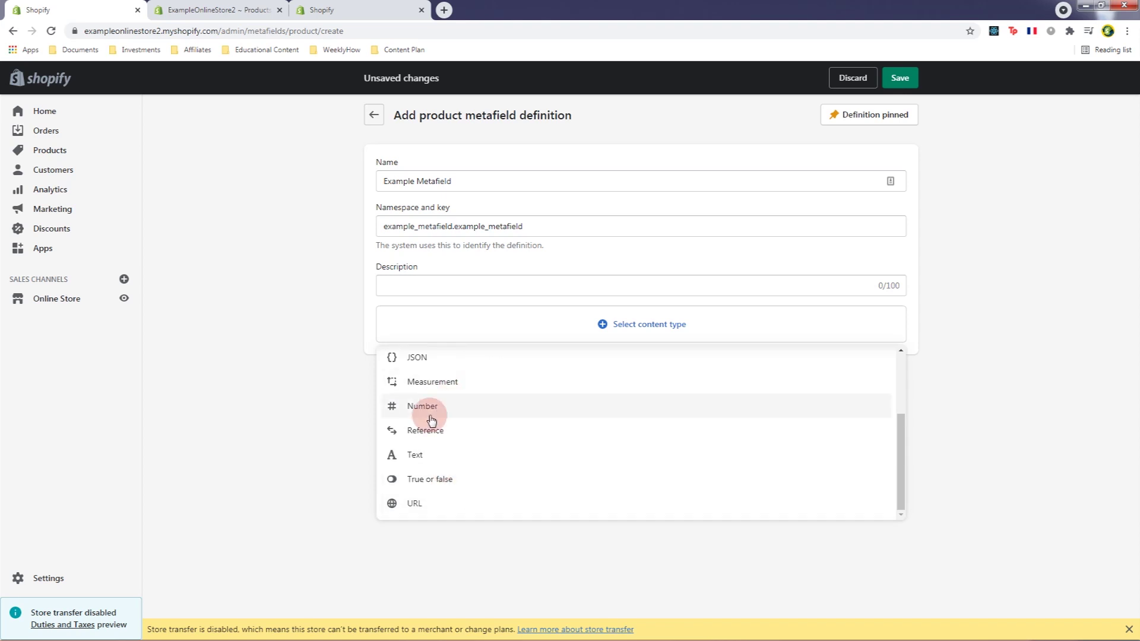
pyautogui.click(438, 457)
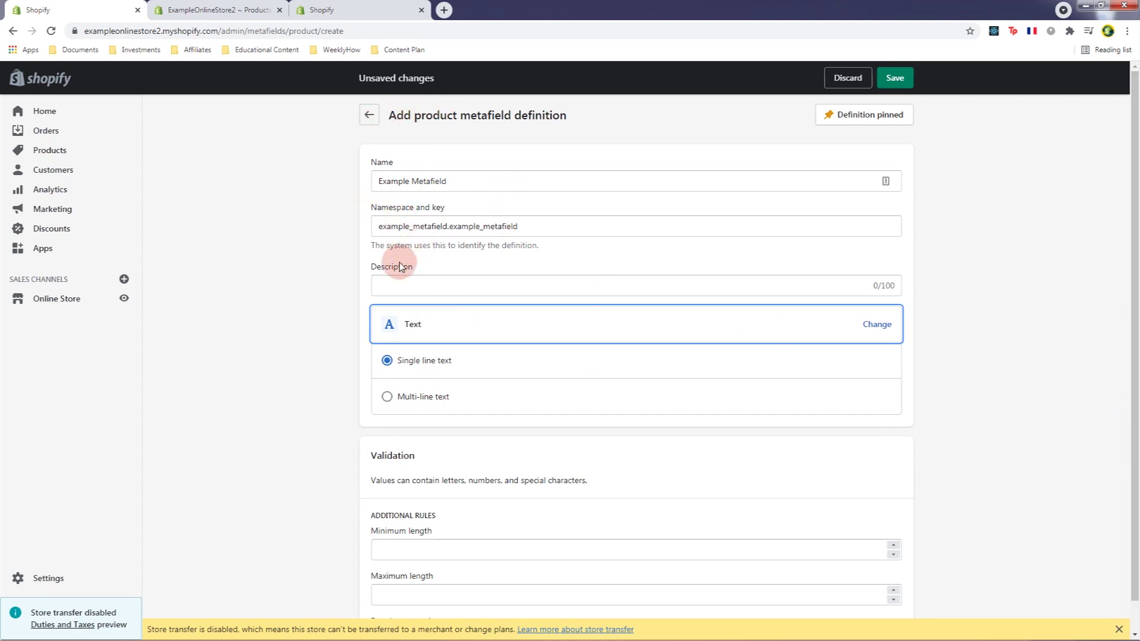
# - Save the Example Metafield definition and return to the Products list
pyautogui.click(377, 10)
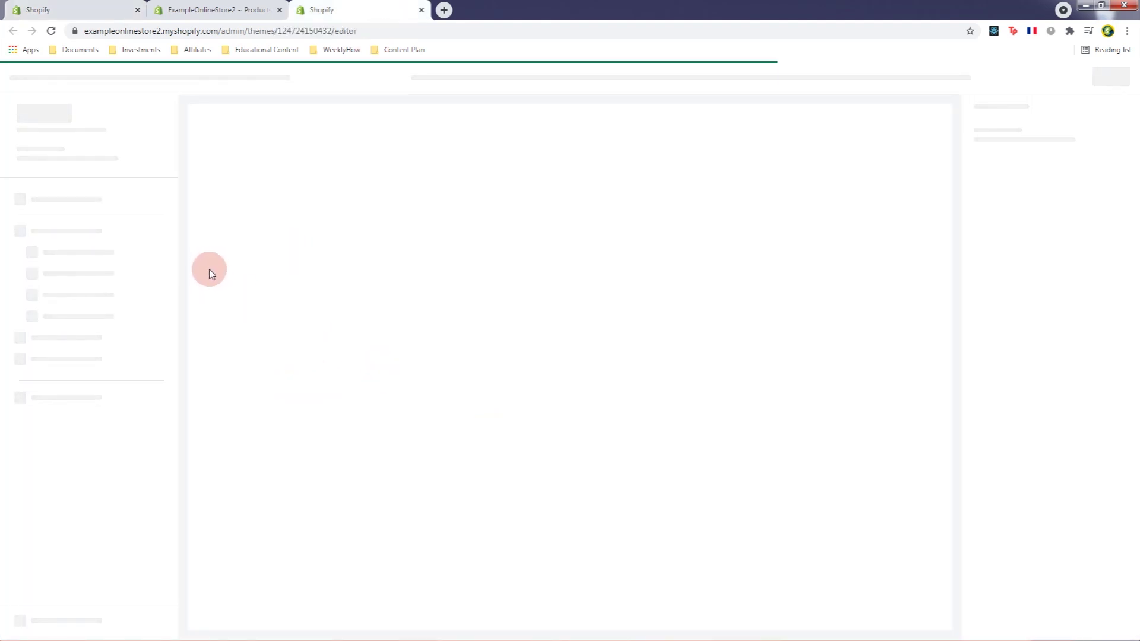
pyautogui.click(67, 9)
pyautogui.click(941, 303)
pyautogui.scroll(-1, 942, 303)
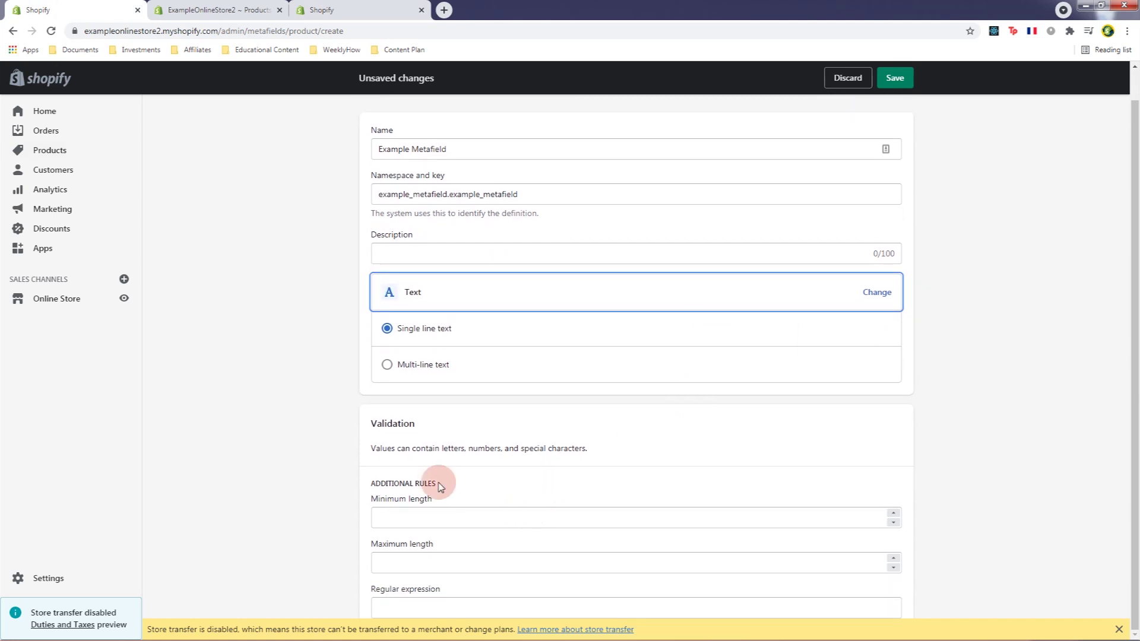
pyautogui.moveTo(376, 423); pyautogui.dragTo(935, 512)
pyautogui.click(935, 512)
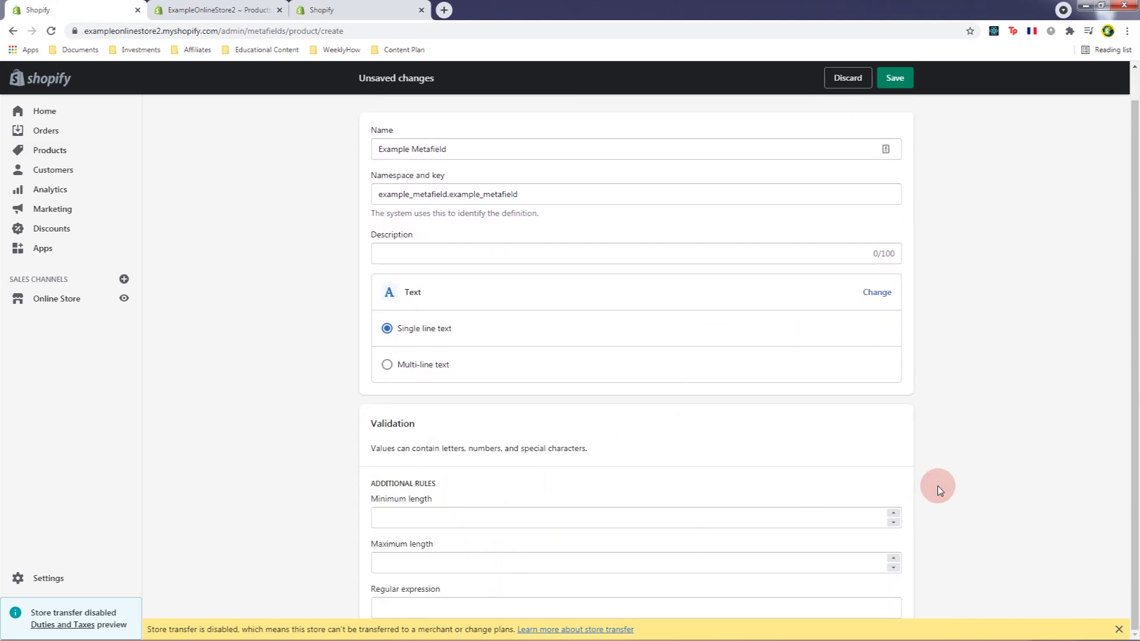
pyautogui.scroll(1, 948, 147)
pyautogui.click(885, 86)
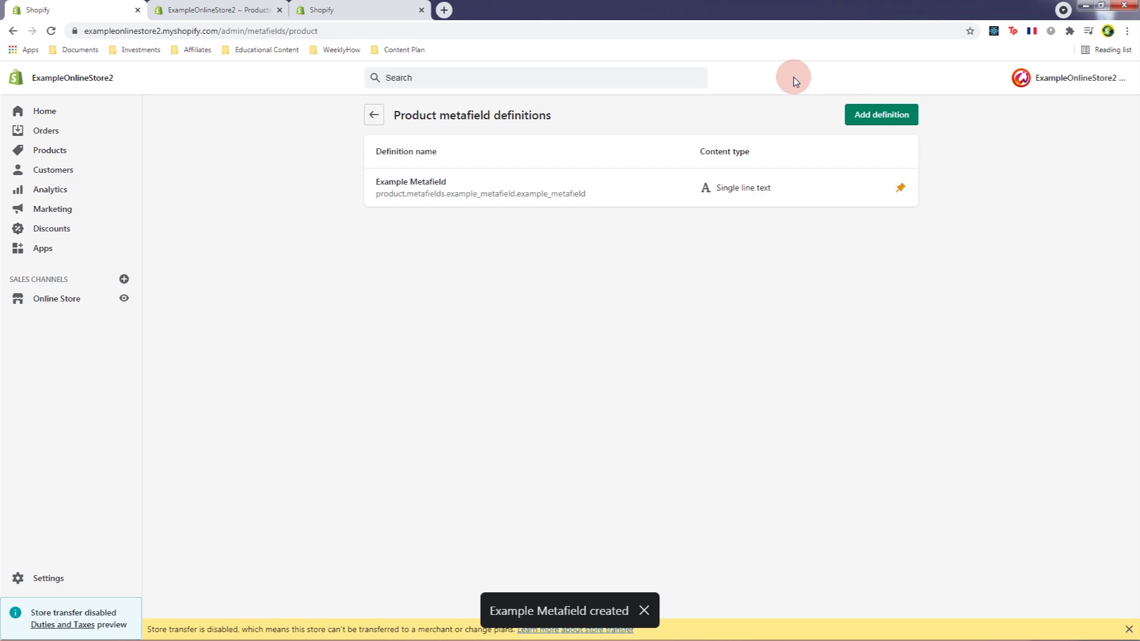
pyautogui.click(236, 14)
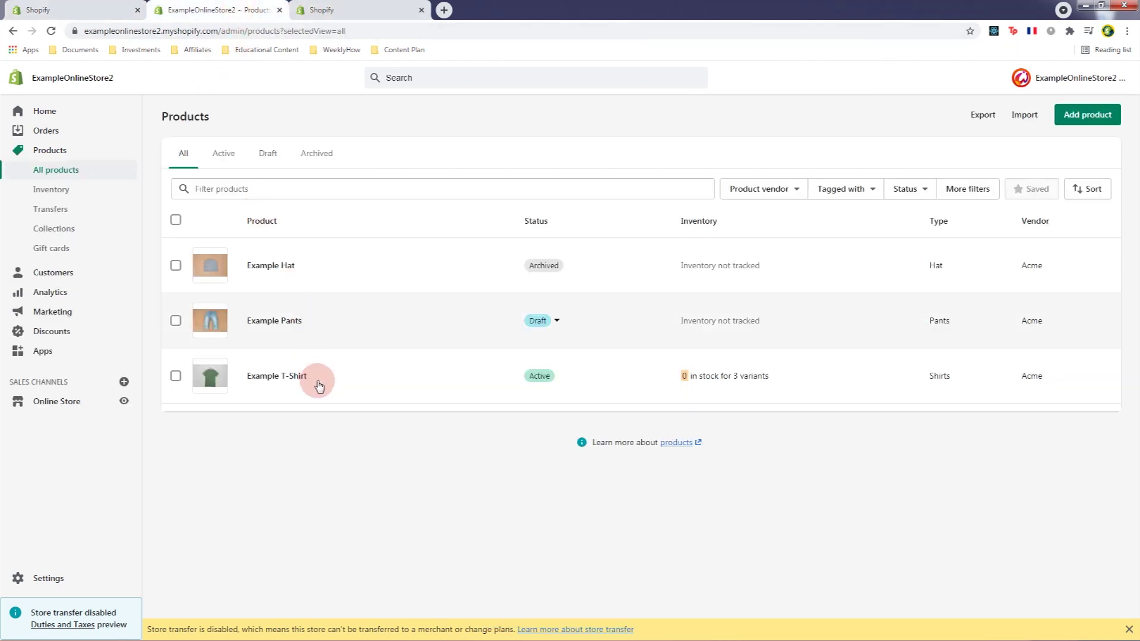
# - Give Example T-Shirt the Example Metafield value 'This is a green shirt' and save it
pyautogui.click(285, 378)
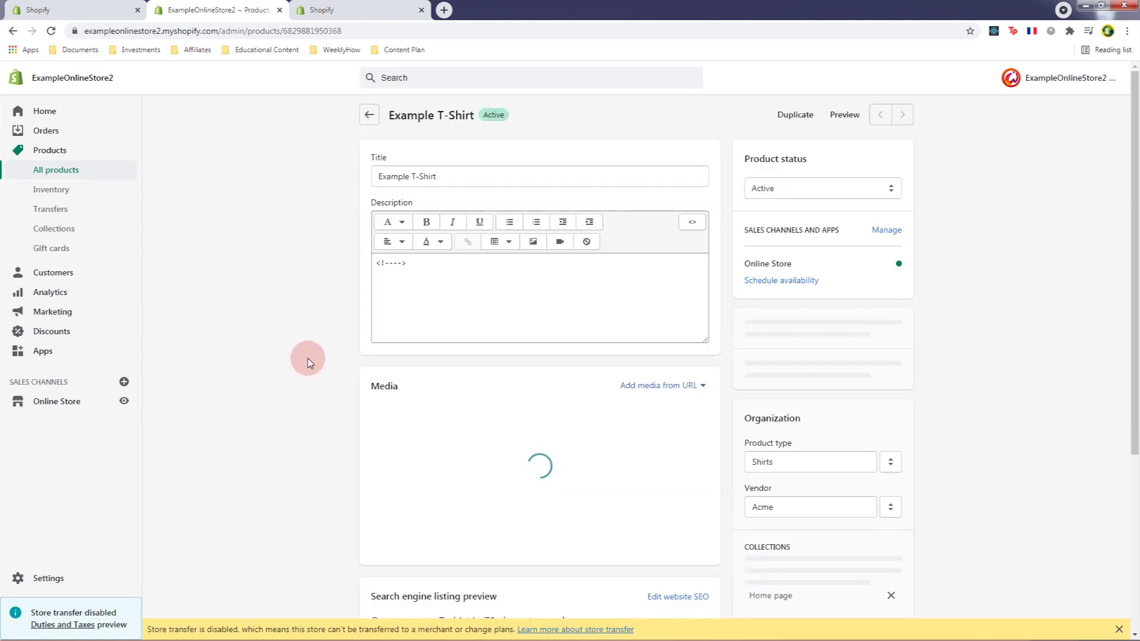
pyautogui.scroll(-4, 309, 362)
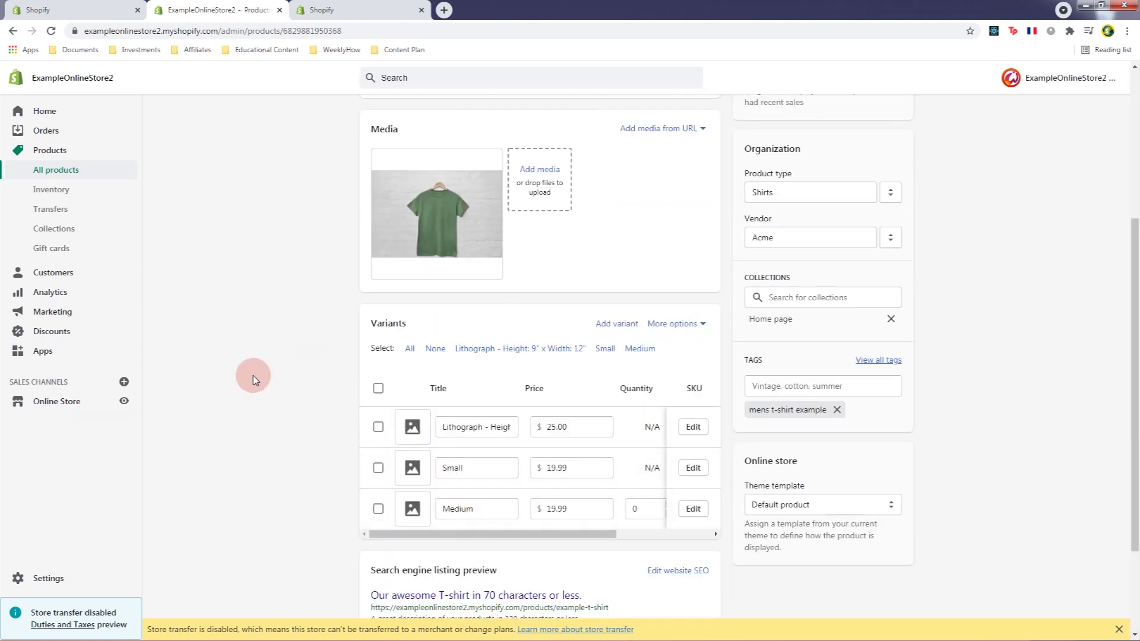
pyautogui.scroll(-2, 416, 433)
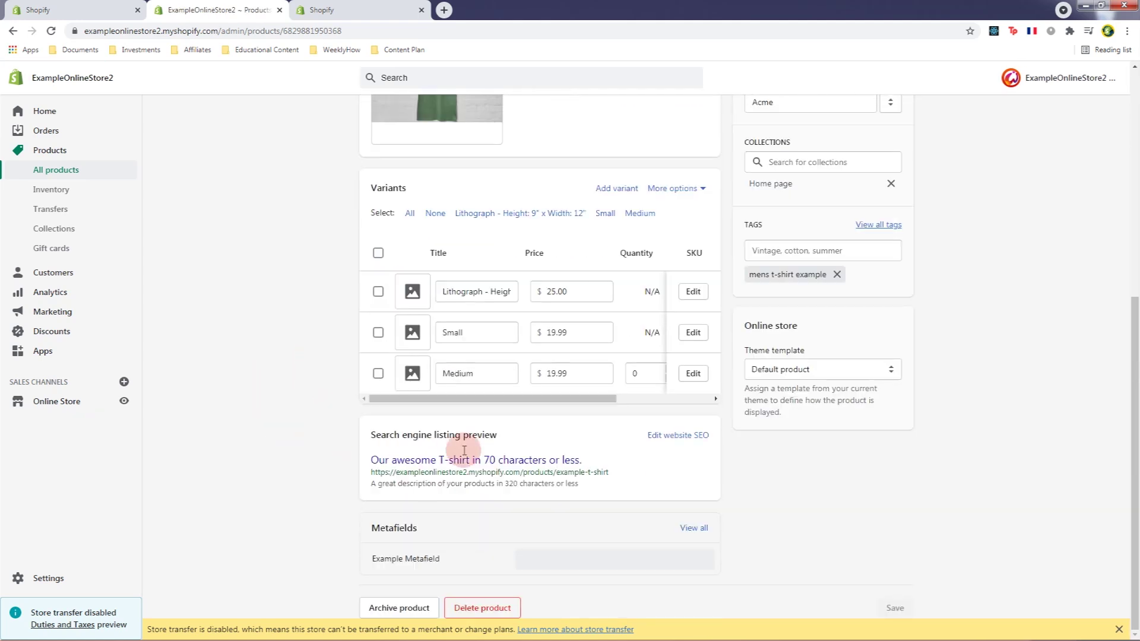
pyautogui.click(577, 562)
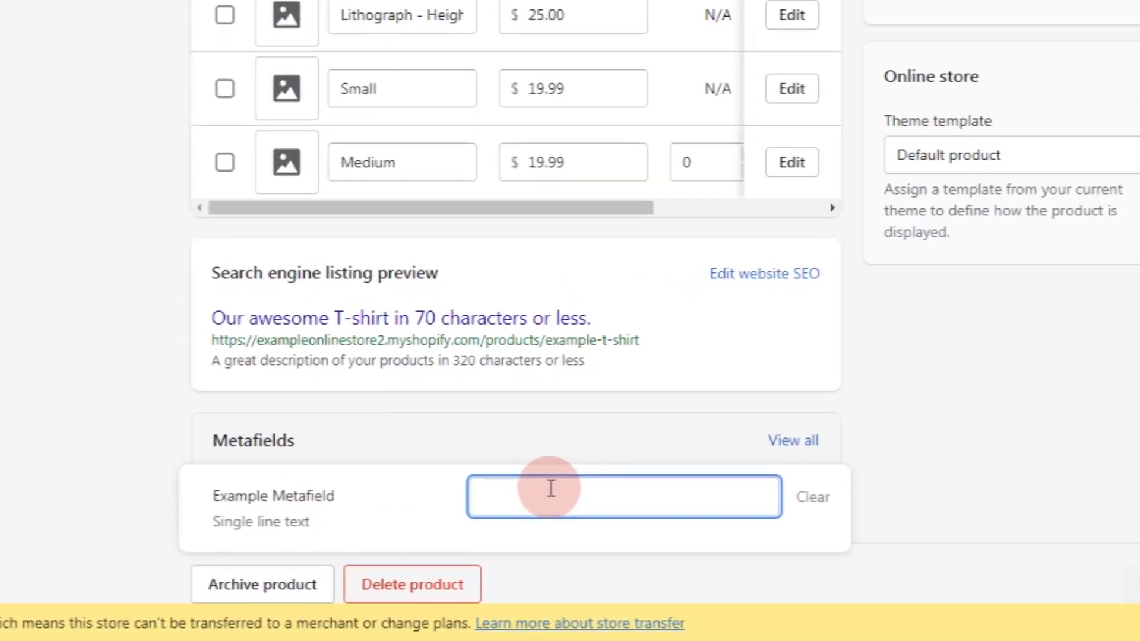
pyautogui.write('This is a green shirt')
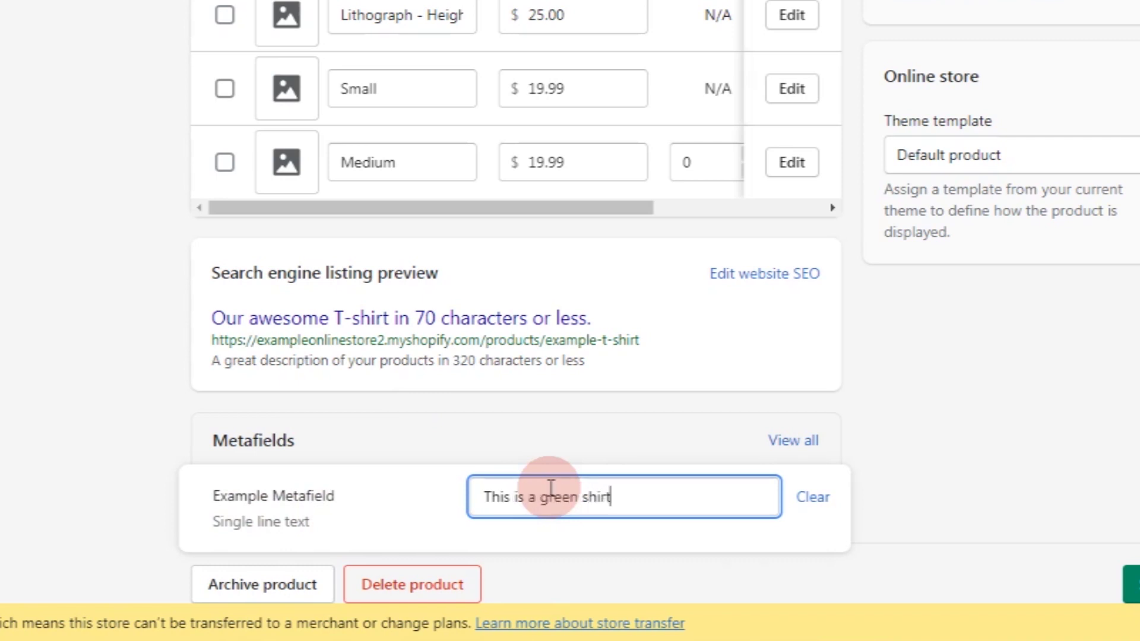
pyautogui.click(1133, 585)
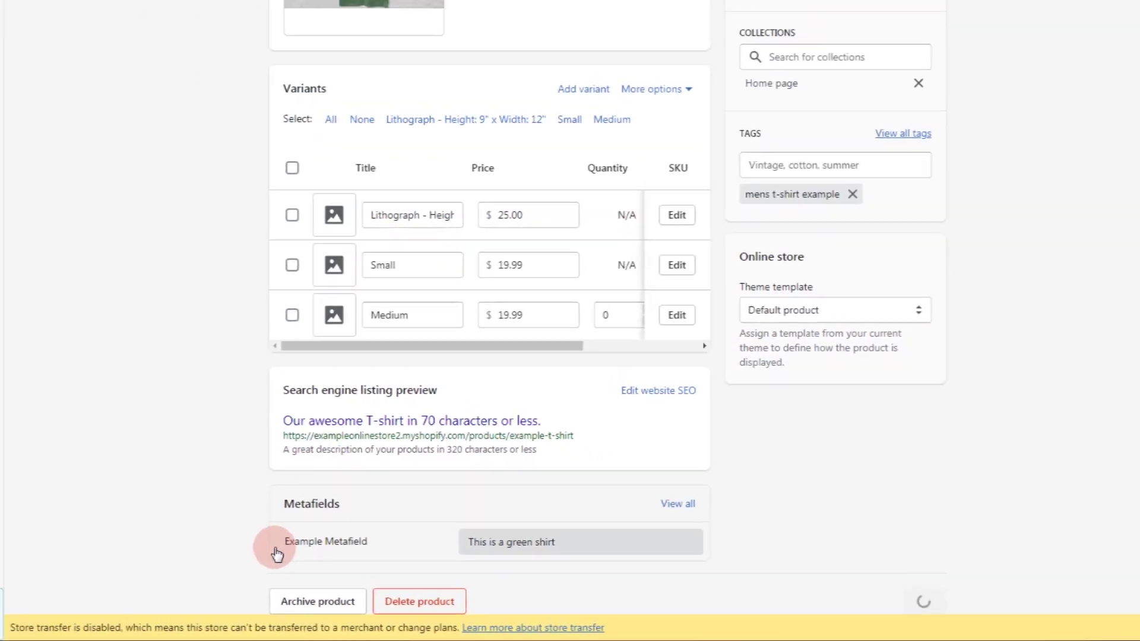
pyautogui.scroll(-6, 452, 573)
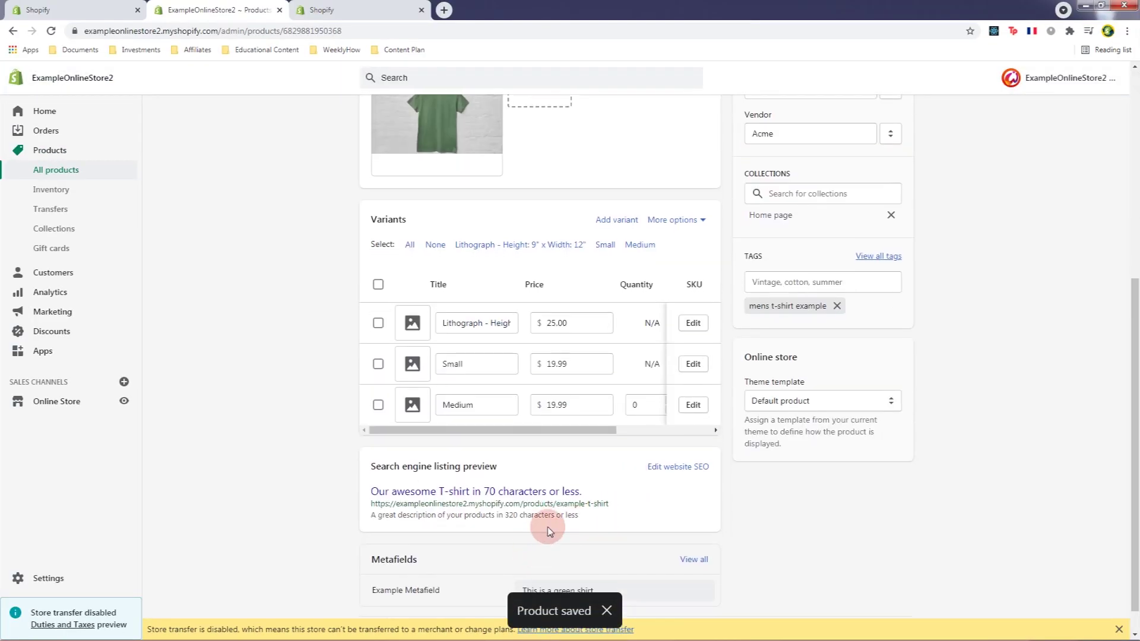
pyautogui.scroll(-1, 548, 531)
pyautogui.scroll(5, 974, 558)
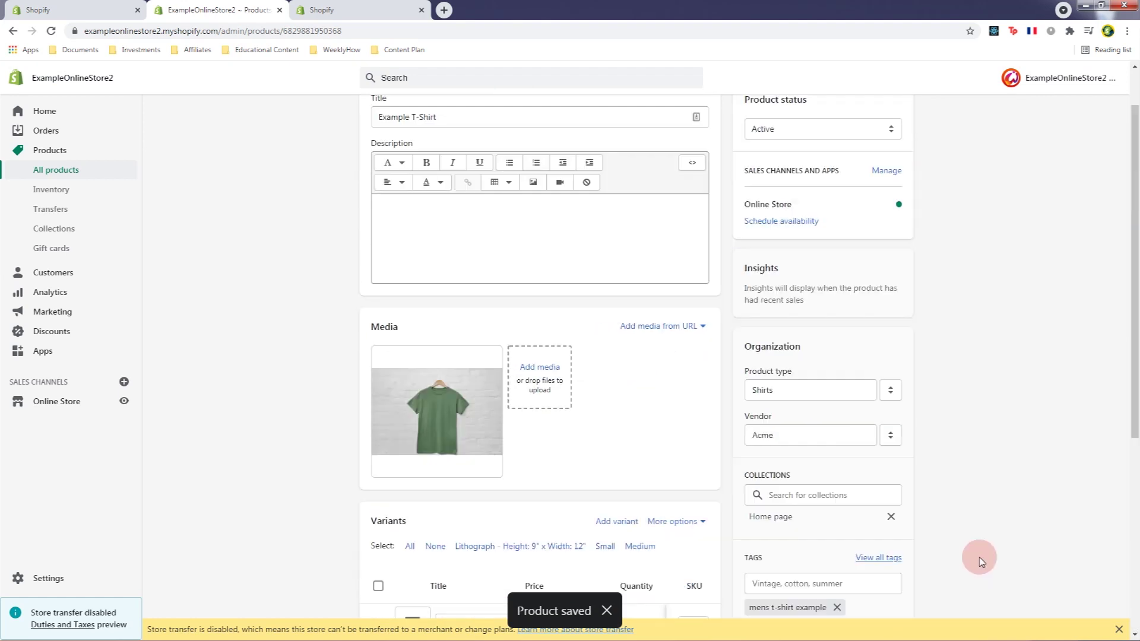
pyautogui.scroll(1, 998, 487)
pyautogui.click(369, 116)
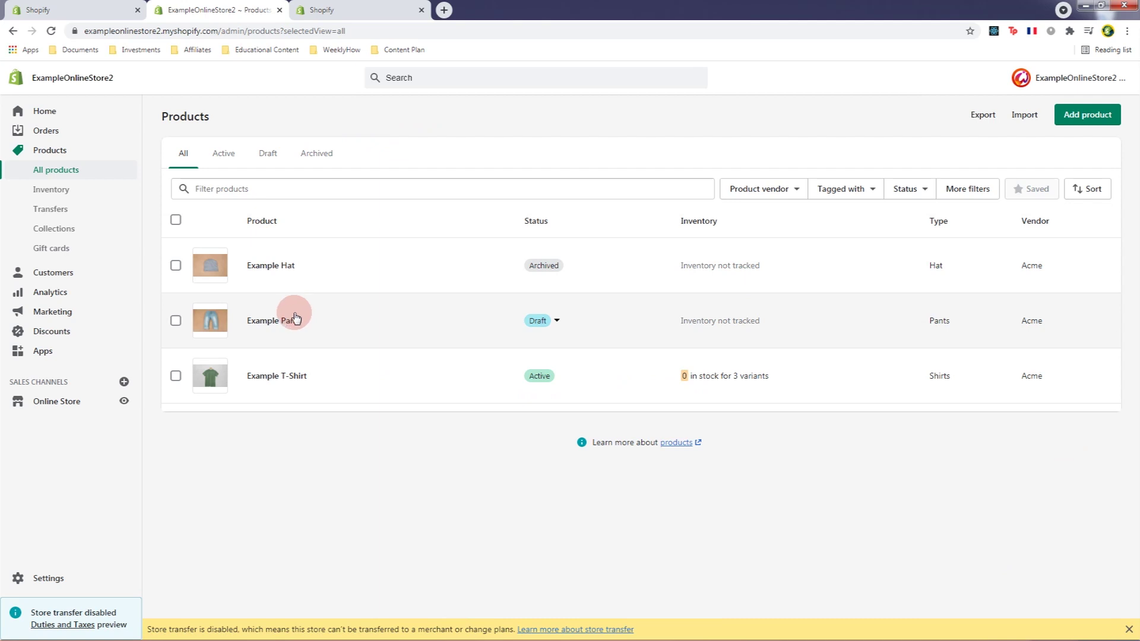
# - Set Example Pants' Example Metafield to 'This is an old looking pant' and save
pyautogui.click(275, 321)
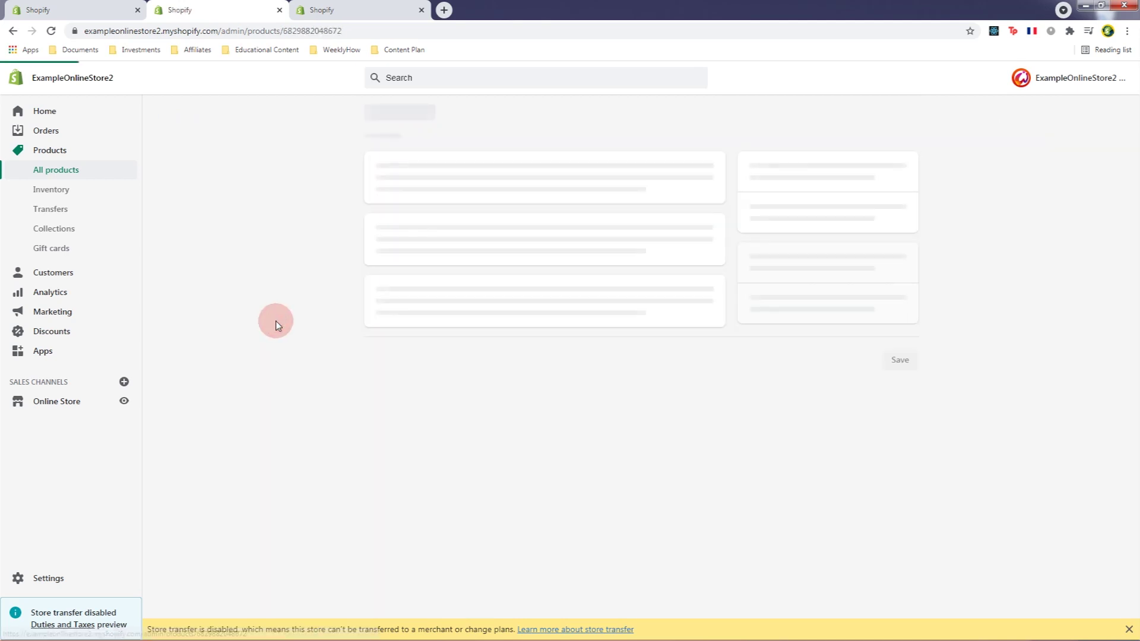
pyautogui.scroll(-5, 1079, 277)
pyautogui.click(437, 557)
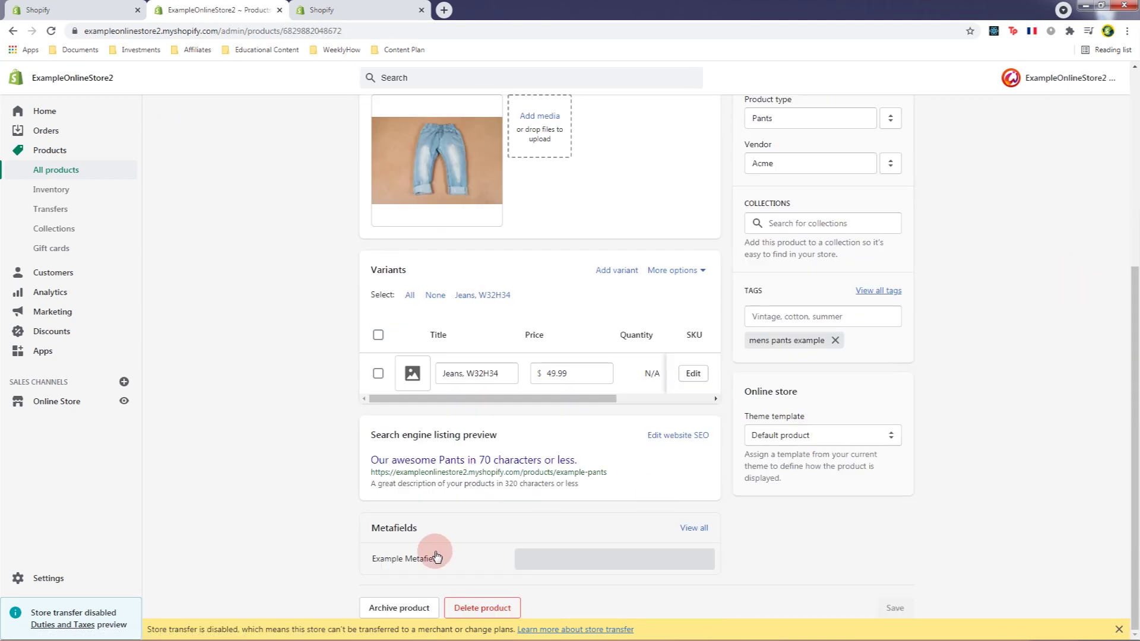
pyautogui.click(628, 558)
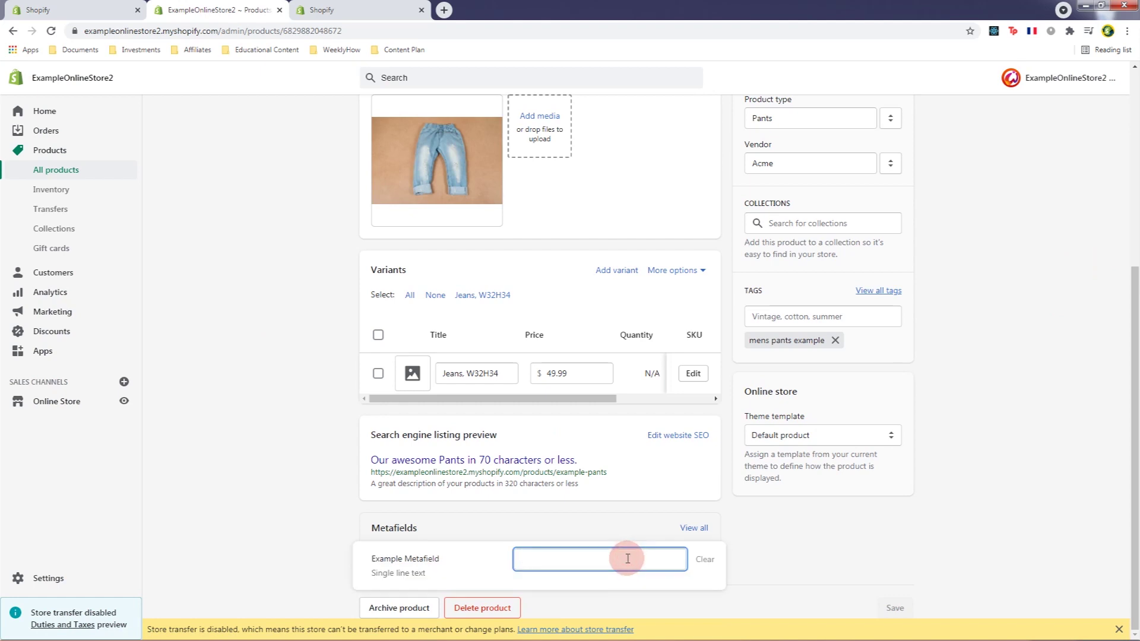
pyautogui.write('This is an old loo')
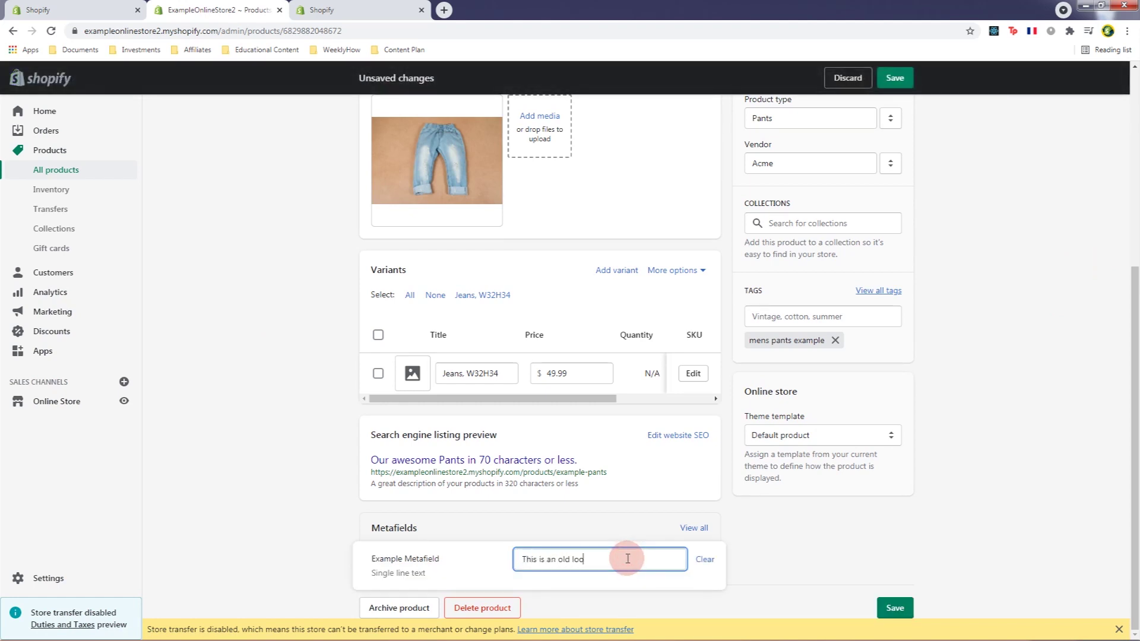
pyautogui.write('king pant')
pyautogui.click(894, 612)
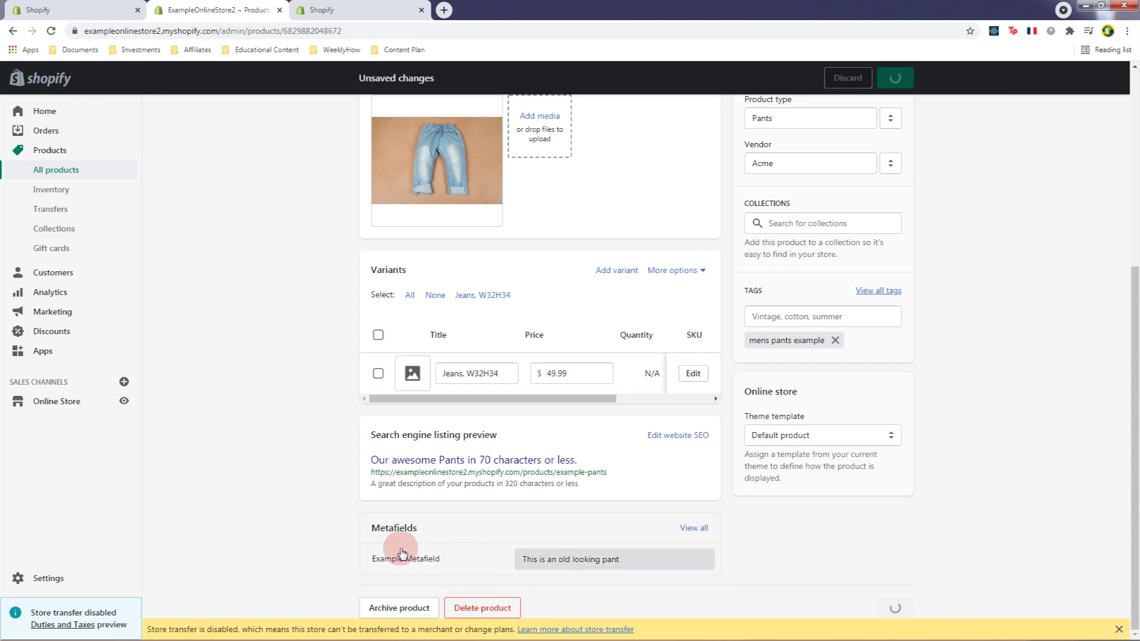
pyautogui.click(410, 6)
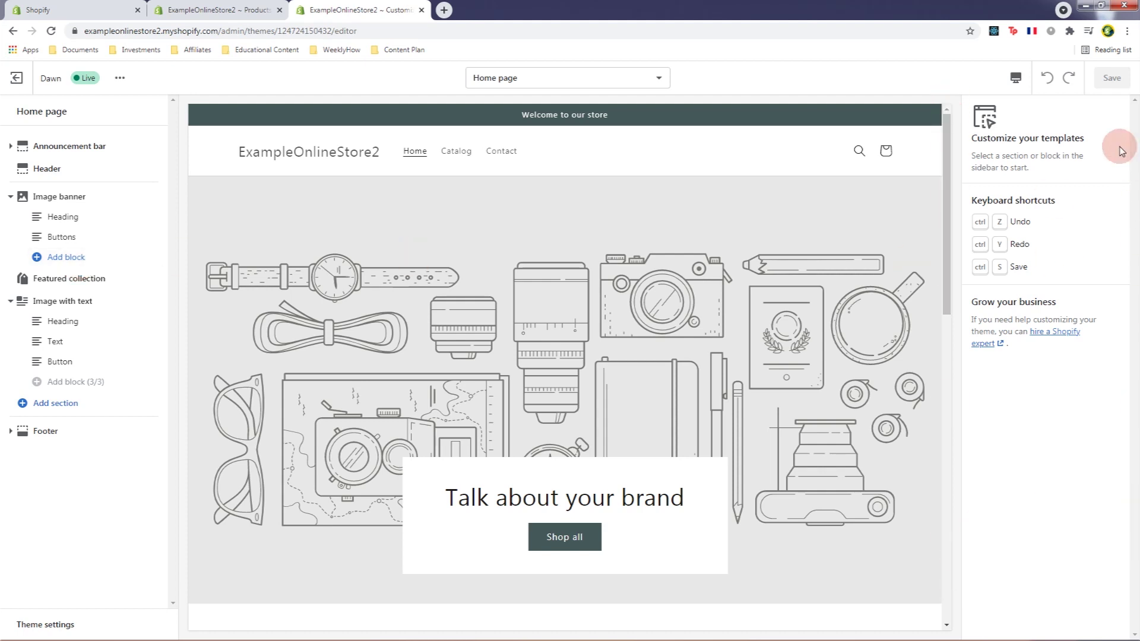
# - Switch the theme editor from the Home page to the Default product template
pyautogui.click(58, 222)
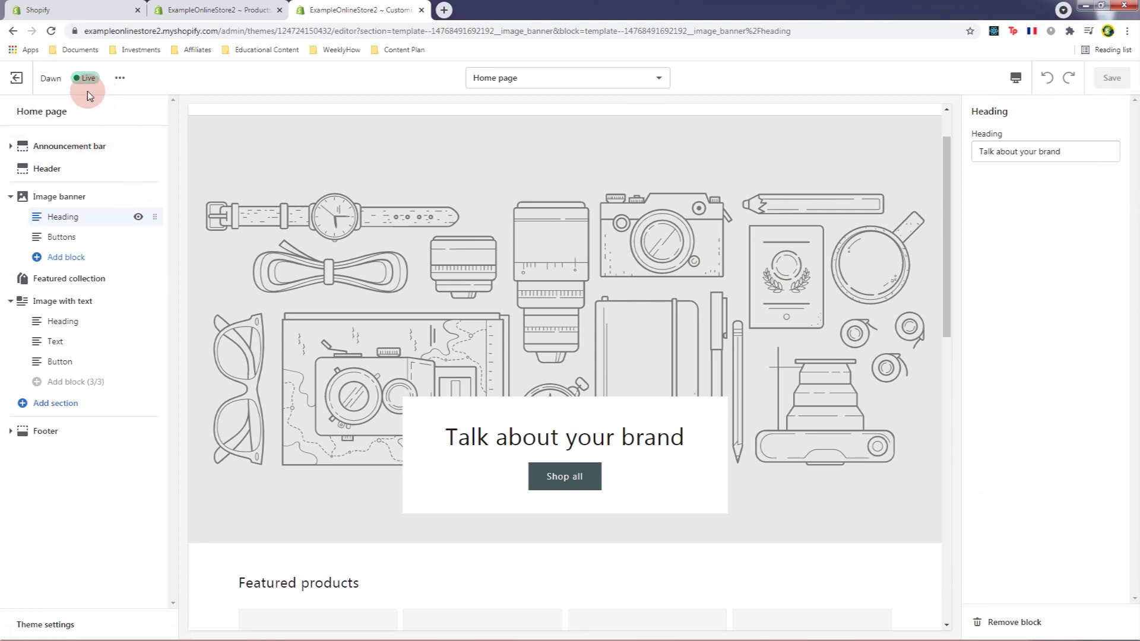
pyautogui.click(565, 78)
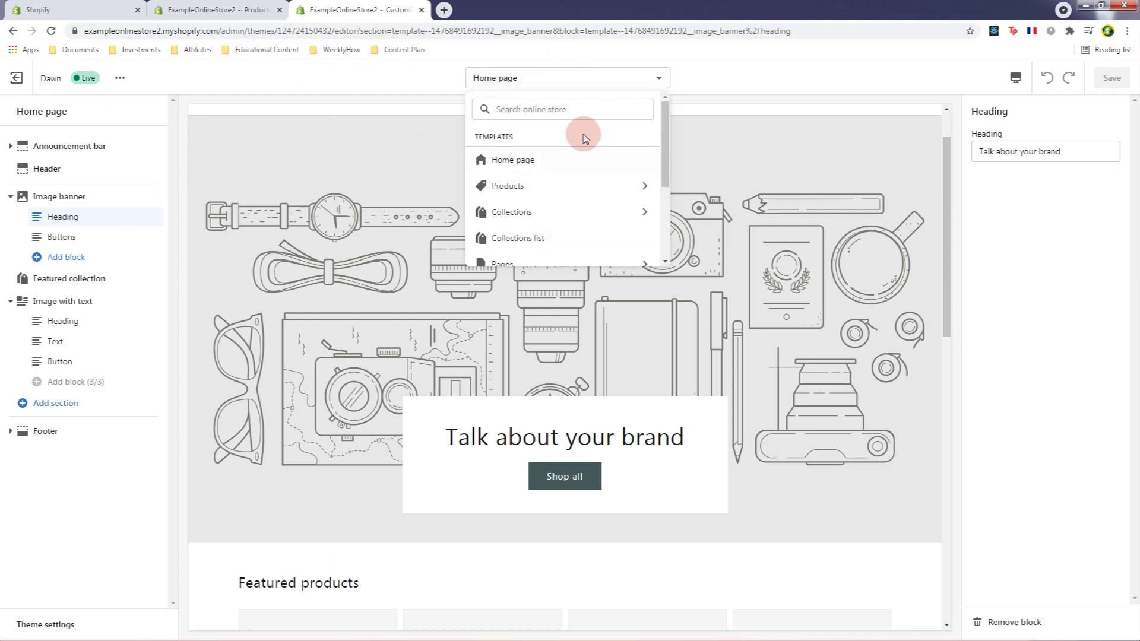
pyautogui.scroll(-1, 608, 204)
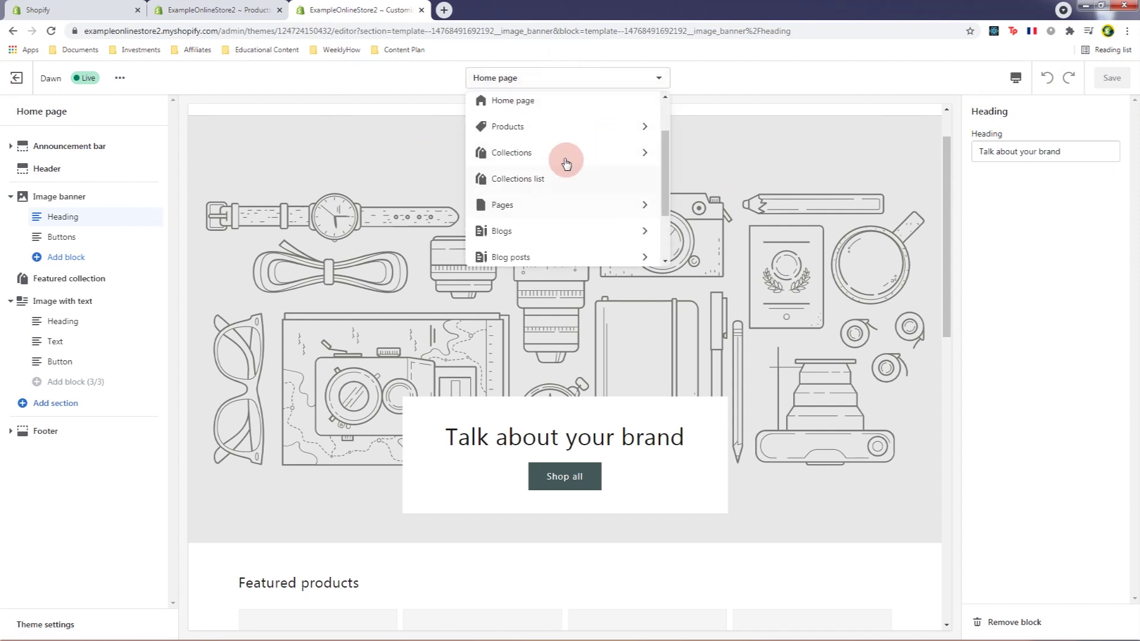
pyautogui.click(552, 127)
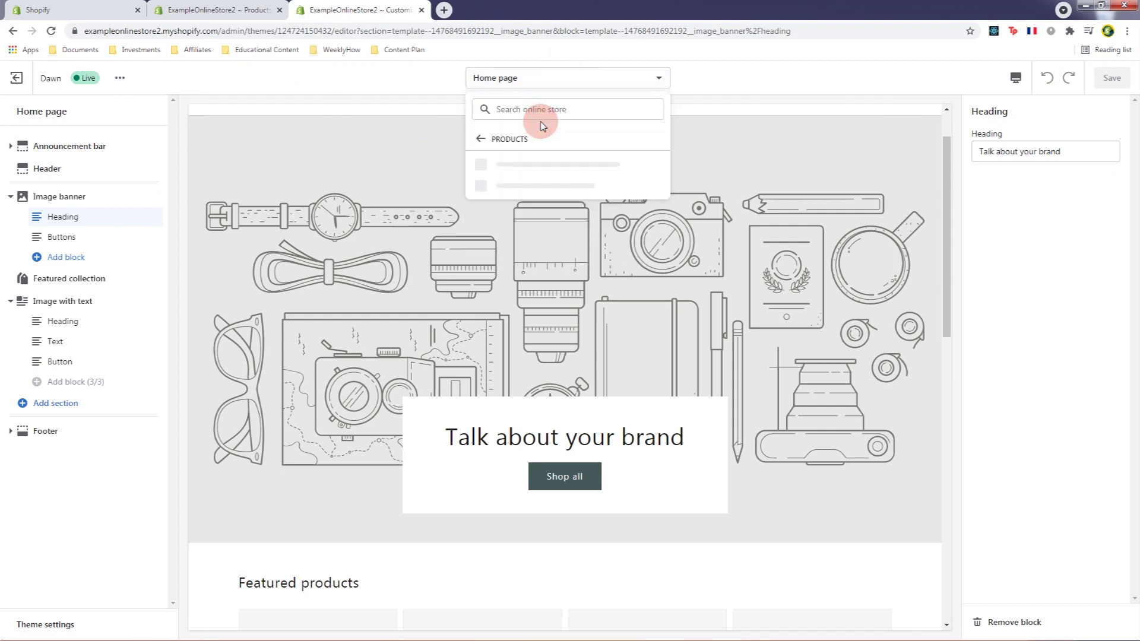
pyautogui.click(530, 162)
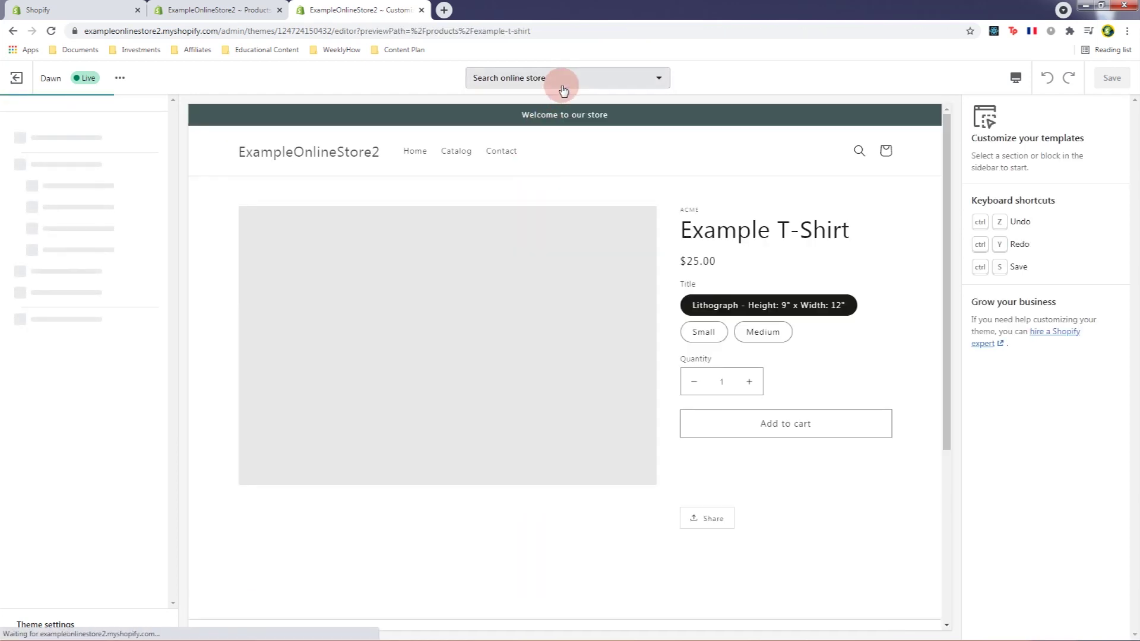
pyautogui.click(563, 89)
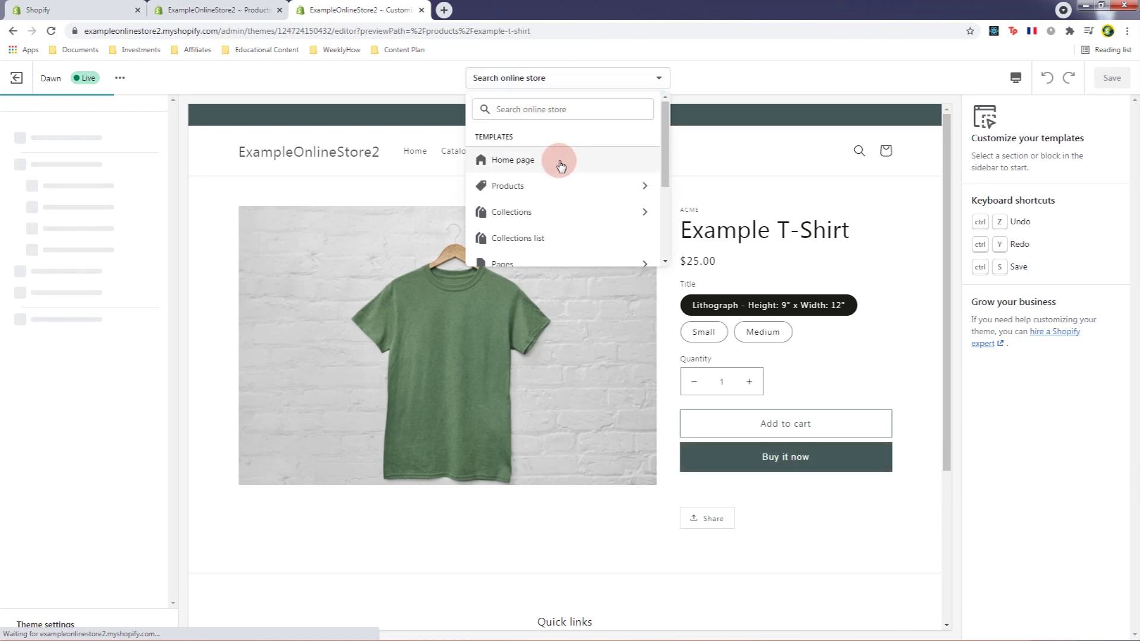
pyautogui.click(572, 185)
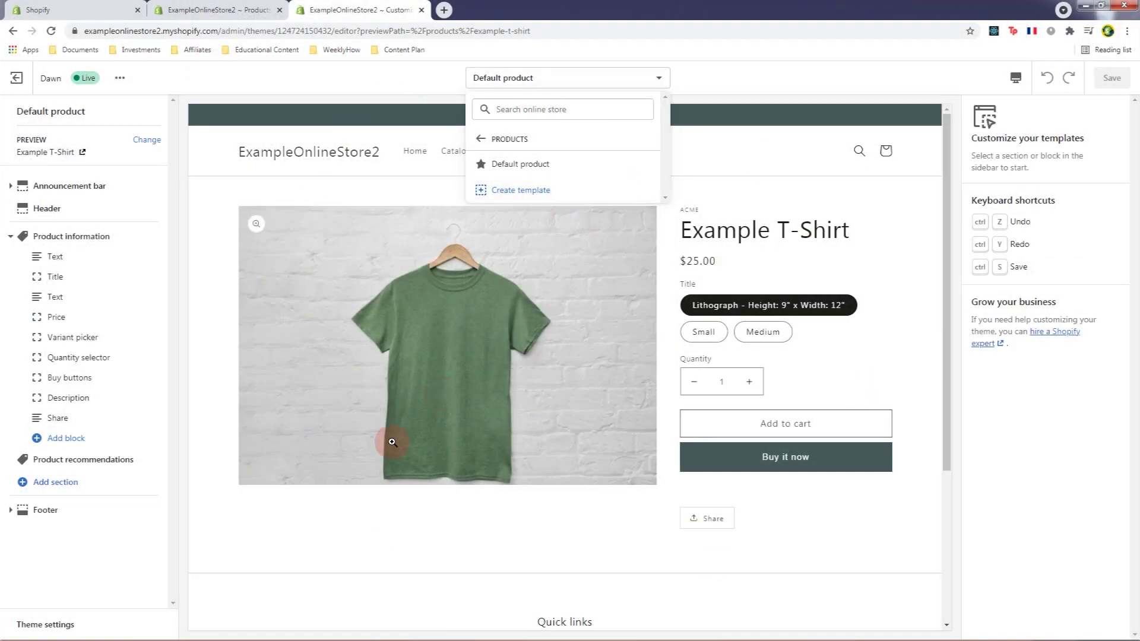
pyautogui.click(829, 514)
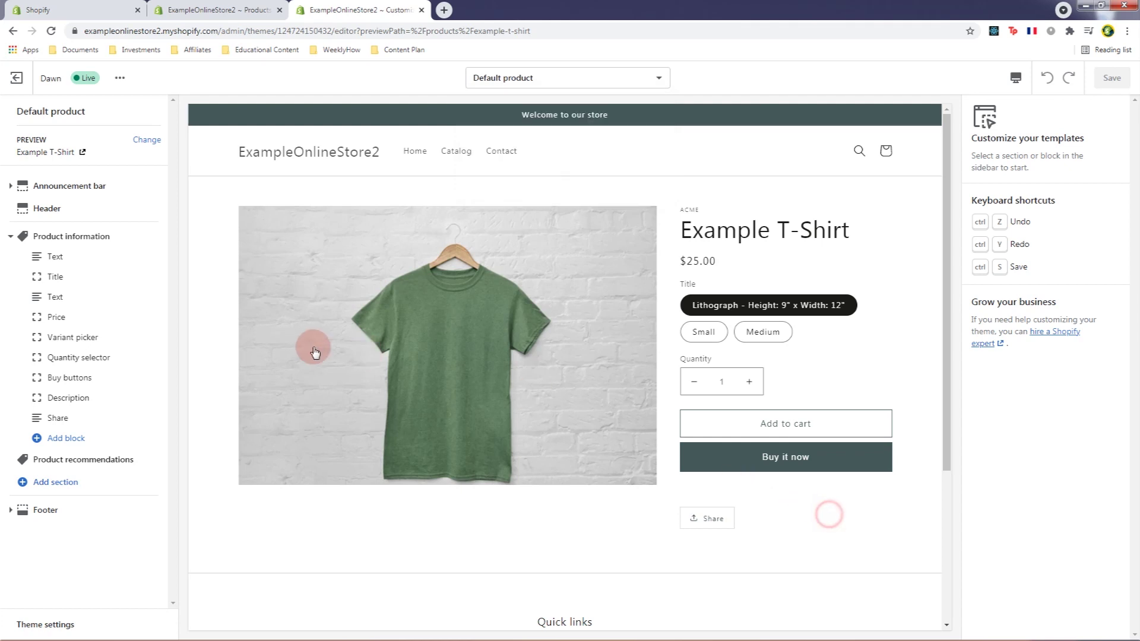
# - Check the vendor Text block's dynamic sources: Title, Vendor and Example Metafield
pyautogui.click(79, 12)
pyautogui.click(350, 10)
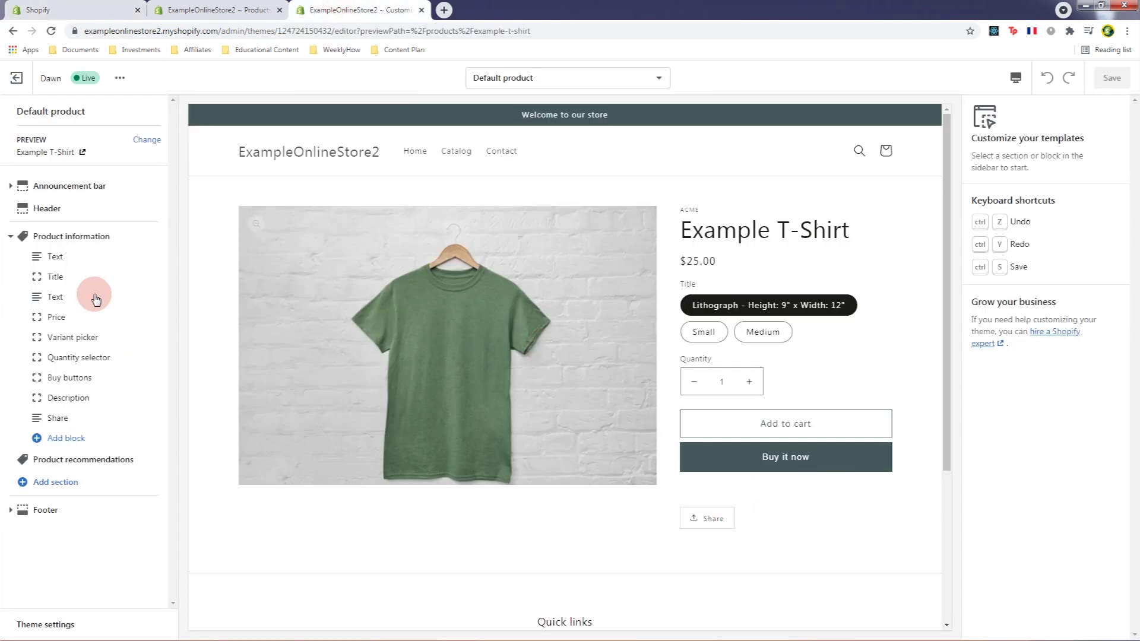
pyautogui.click(57, 259)
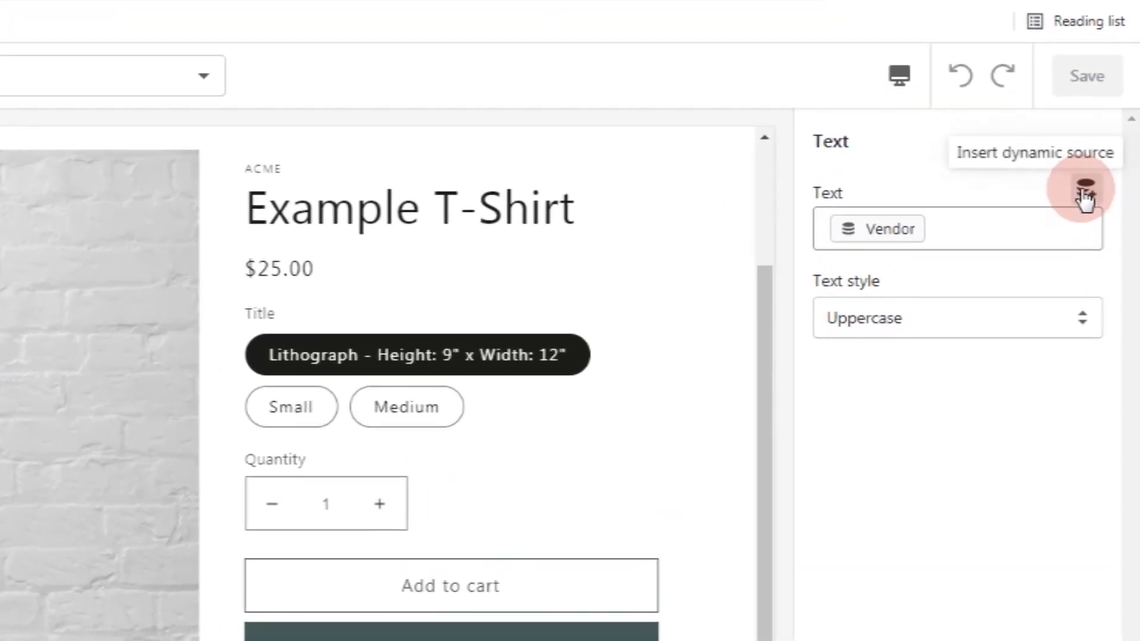
pyautogui.click(1085, 196)
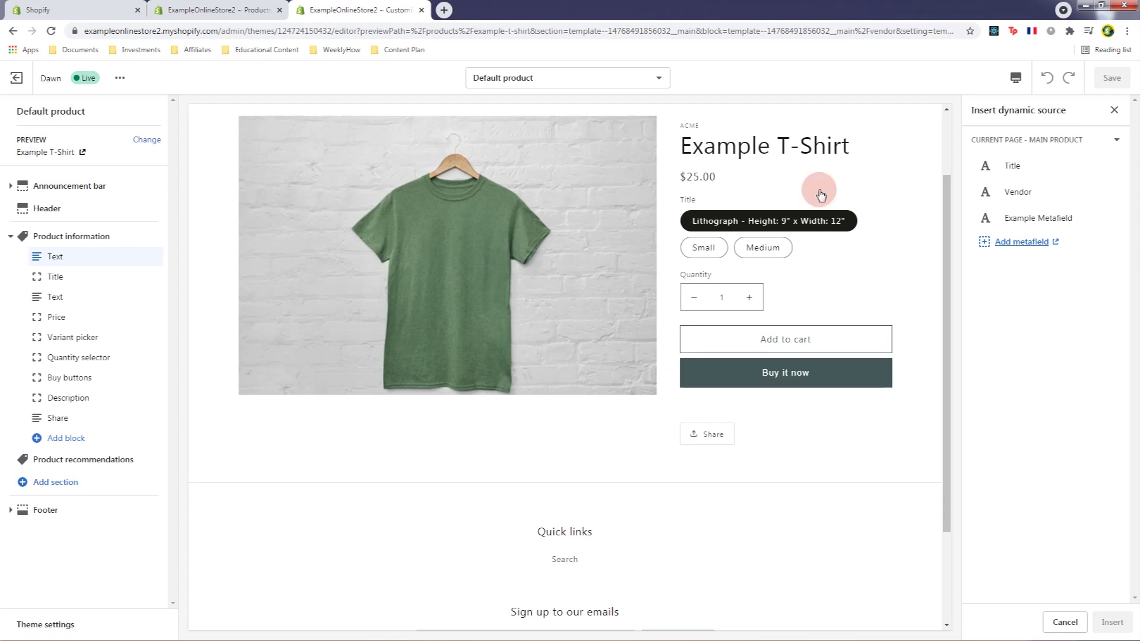
pyautogui.click(88, 442)
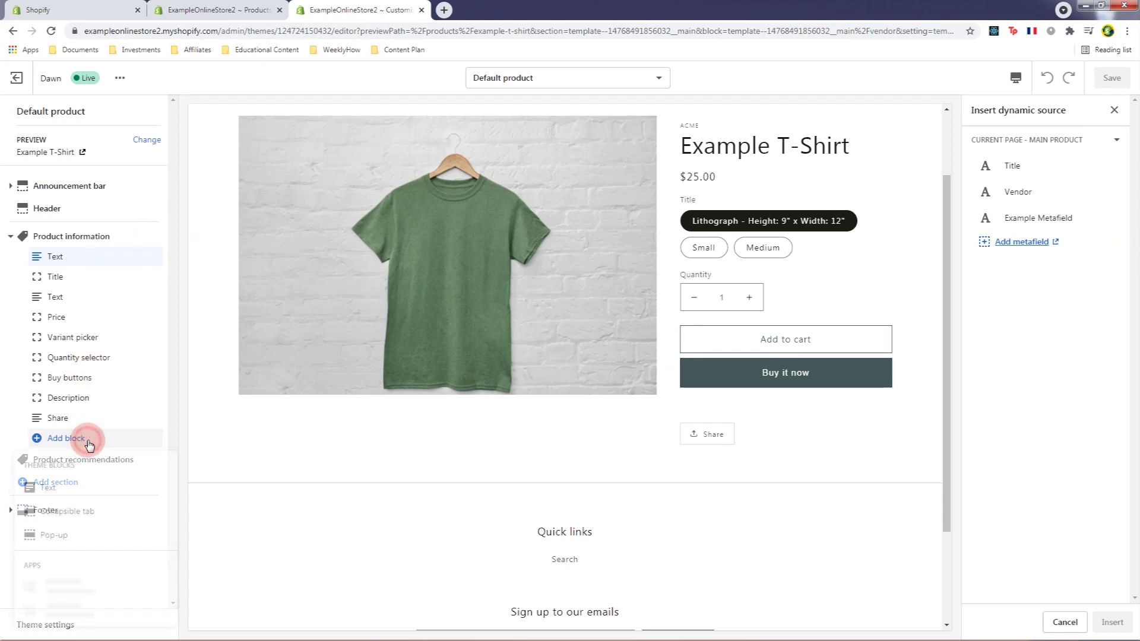
# - Add a Text block showing Example Metafield ('This is a green shirt') and save the template
pyautogui.click(70, 487)
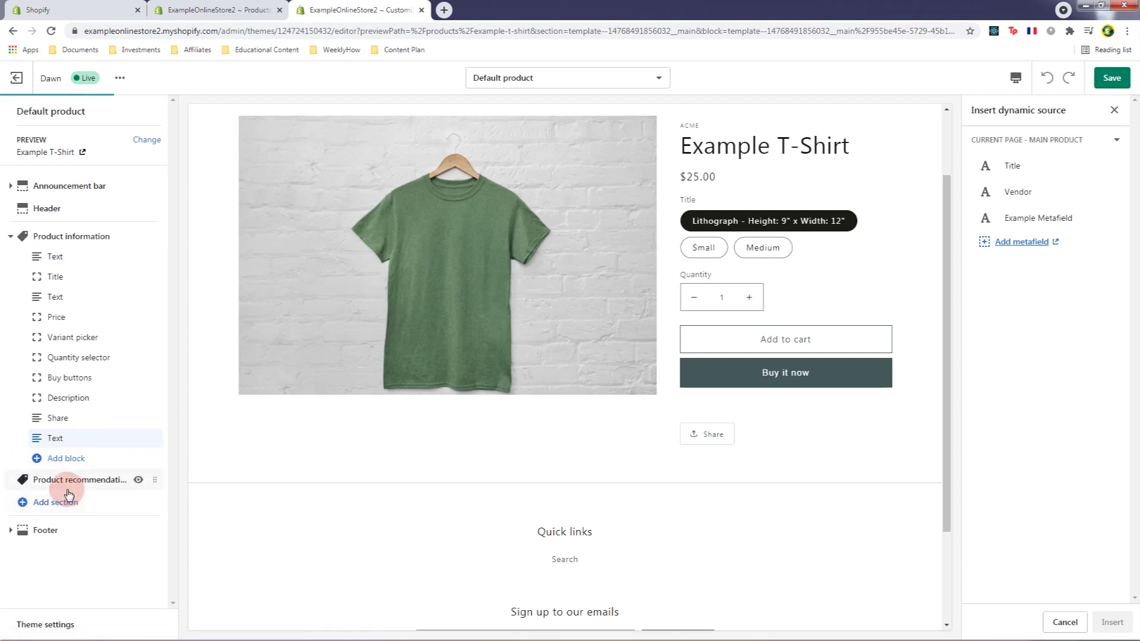
pyautogui.click(1114, 109)
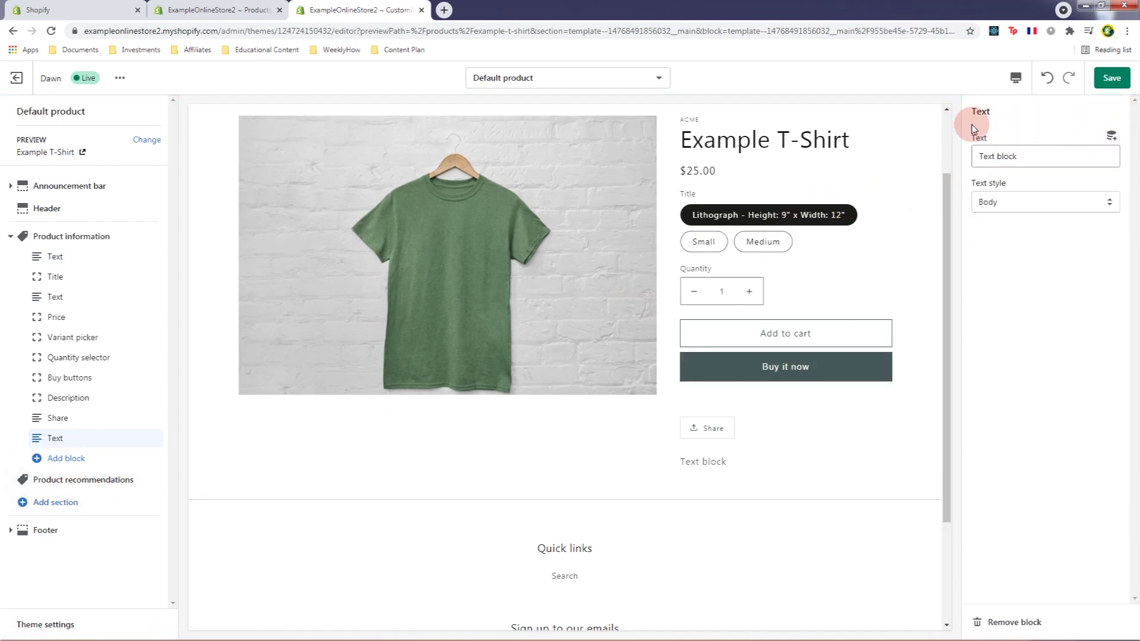
pyautogui.click(1112, 140)
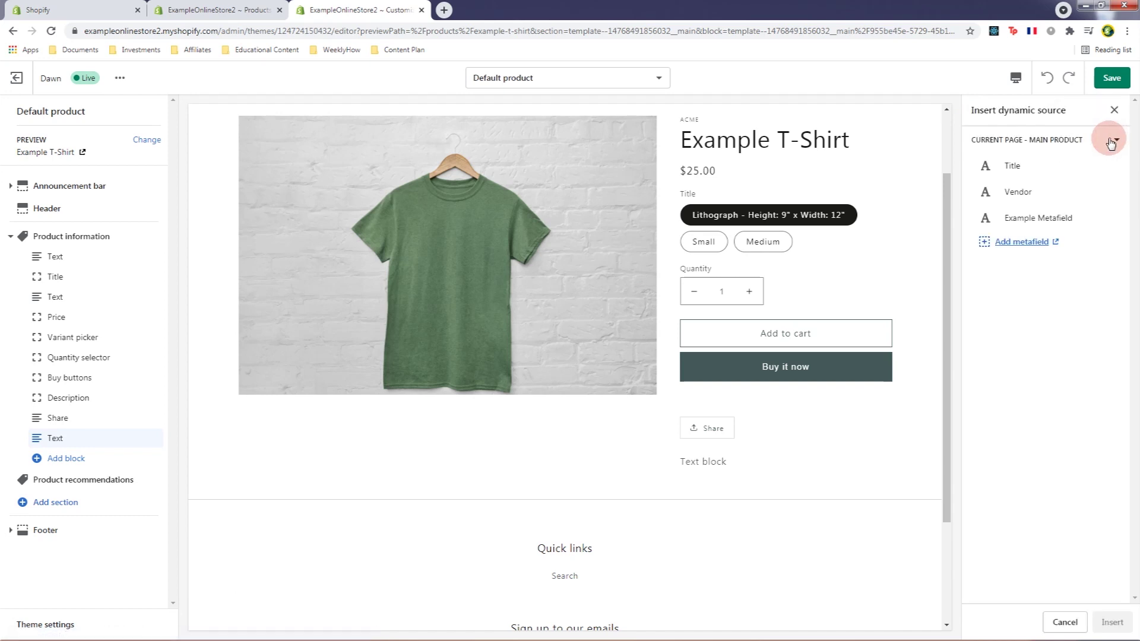
pyautogui.click(1036, 219)
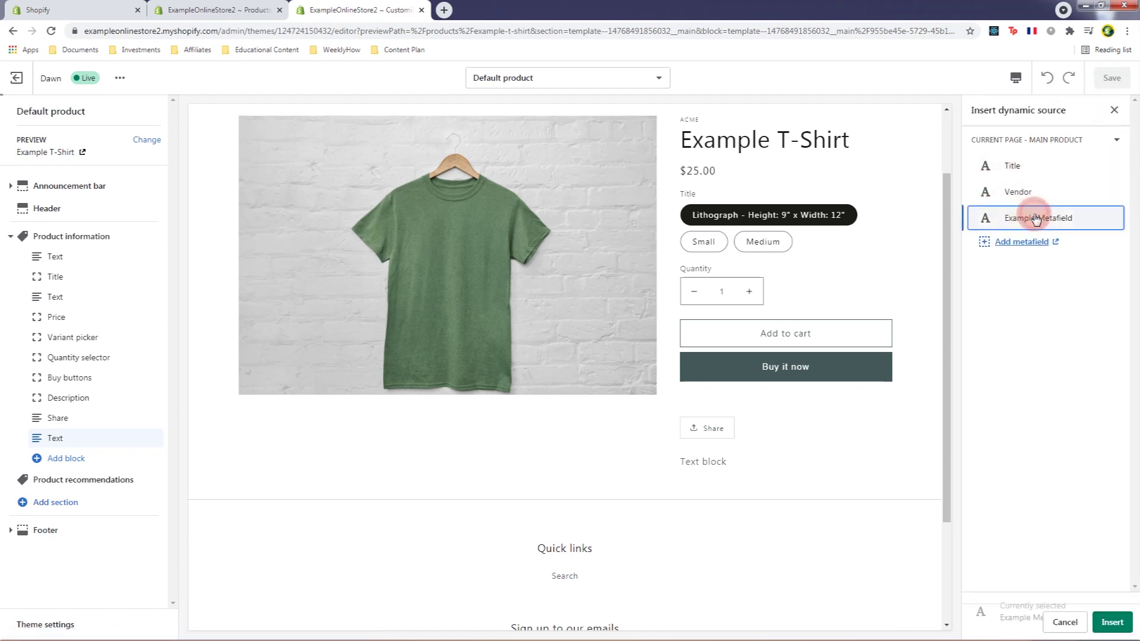
pyautogui.click(1112, 623)
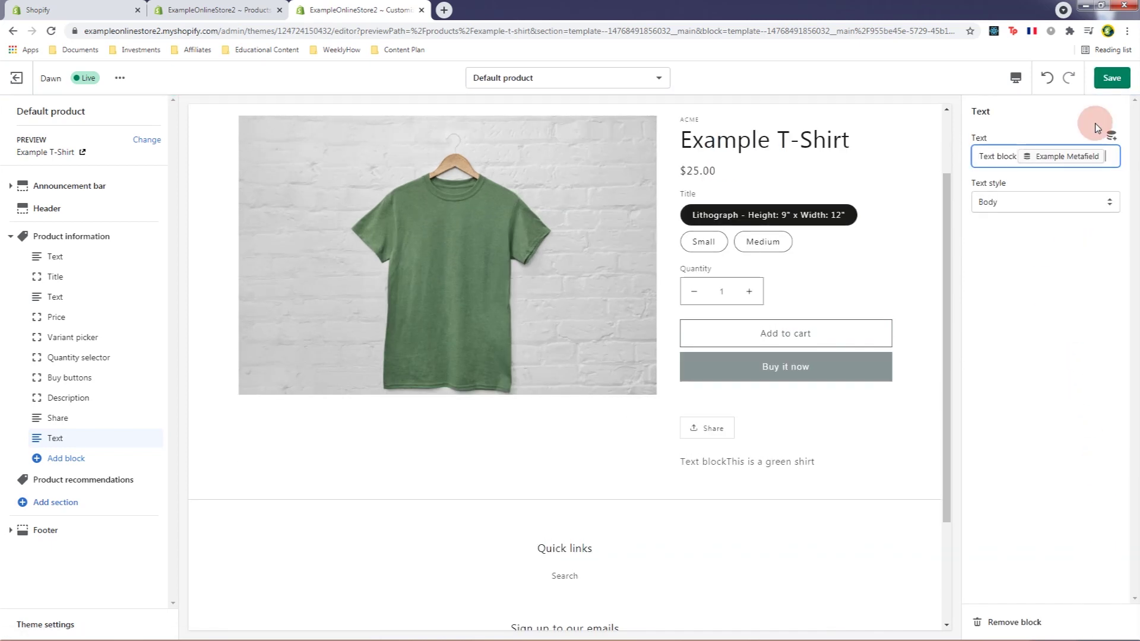
pyautogui.click(1111, 78)
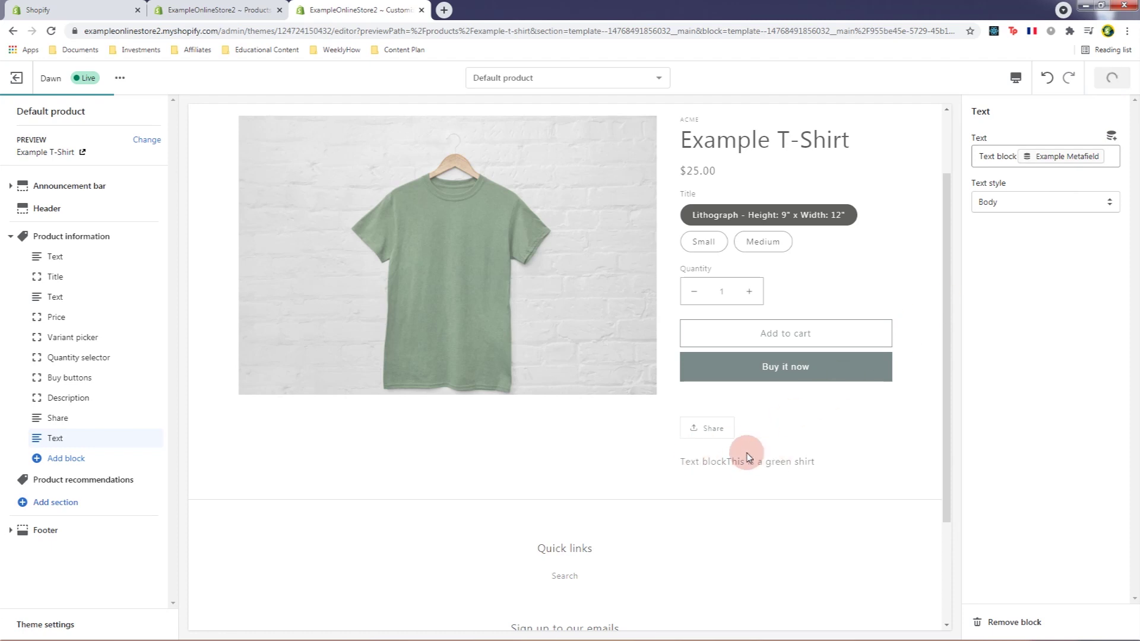
pyautogui.moveTo(682, 465); pyautogui.dragTo(811, 463)
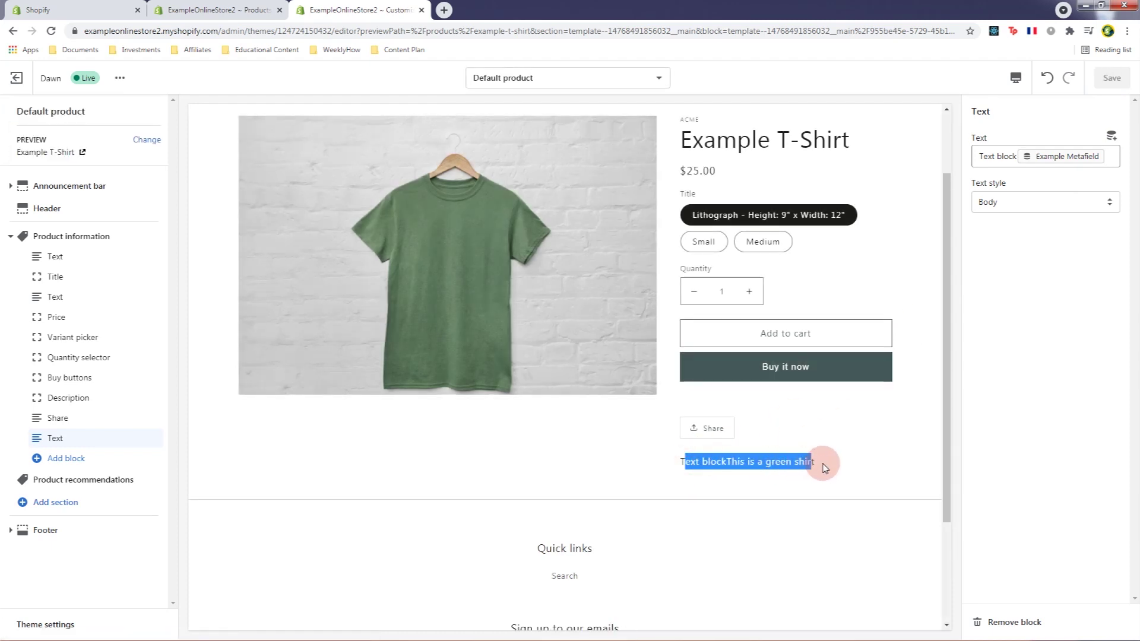
pyautogui.click(813, 464)
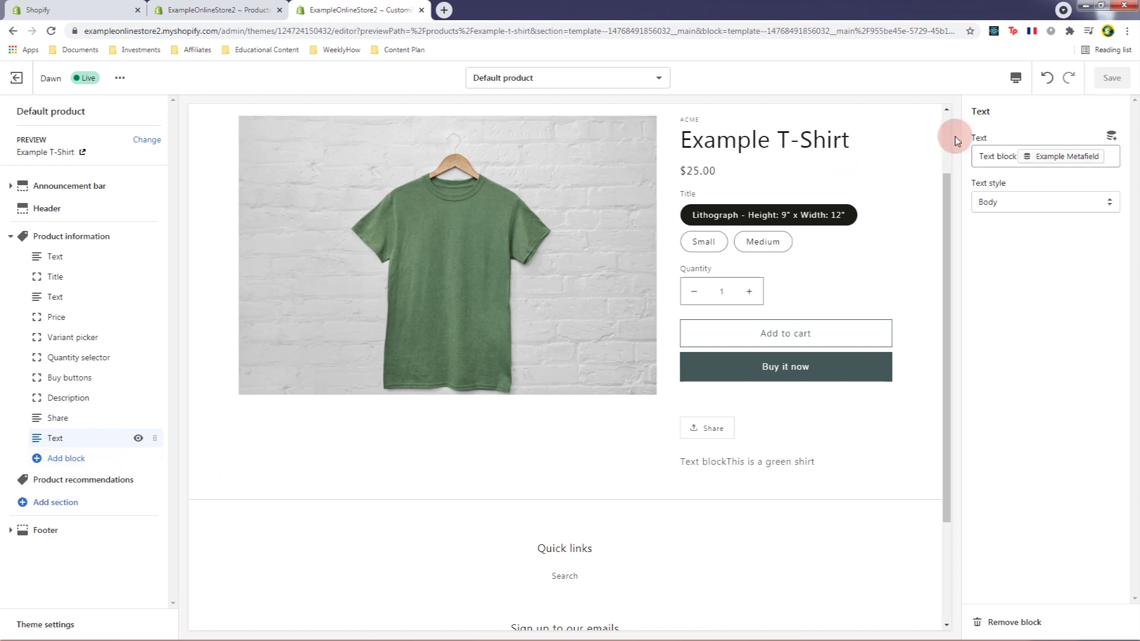
# - Strip the 'Text block' wording so only the metafield remains, and move the block above the title
pyautogui.moveTo(980, 157); pyautogui.dragTo(1016, 157)
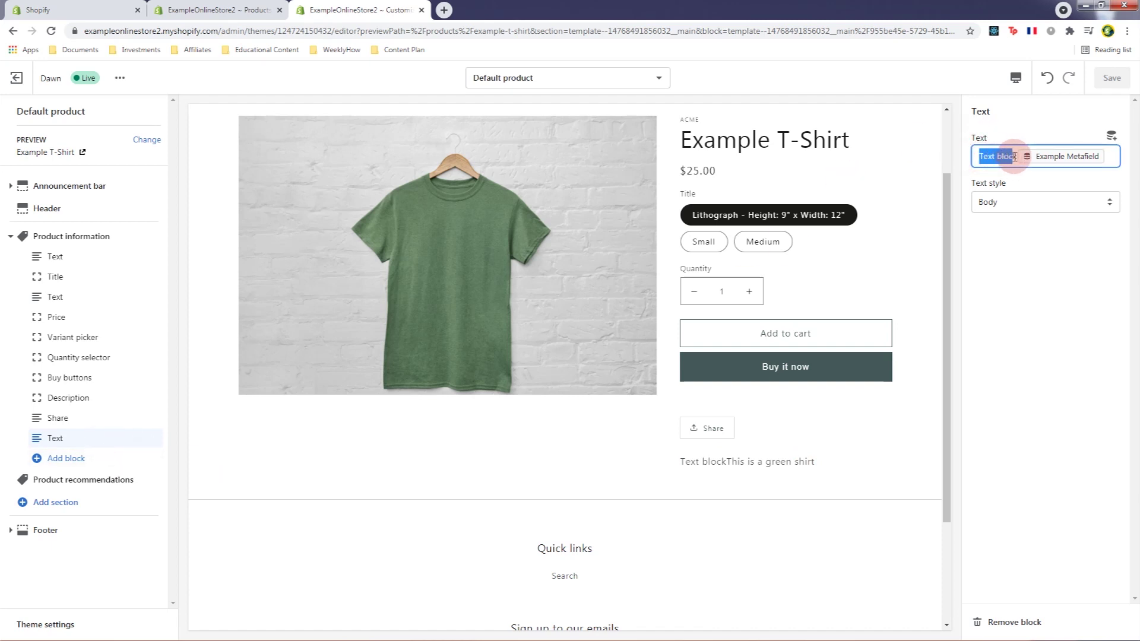
pyautogui.press('BackSpace')
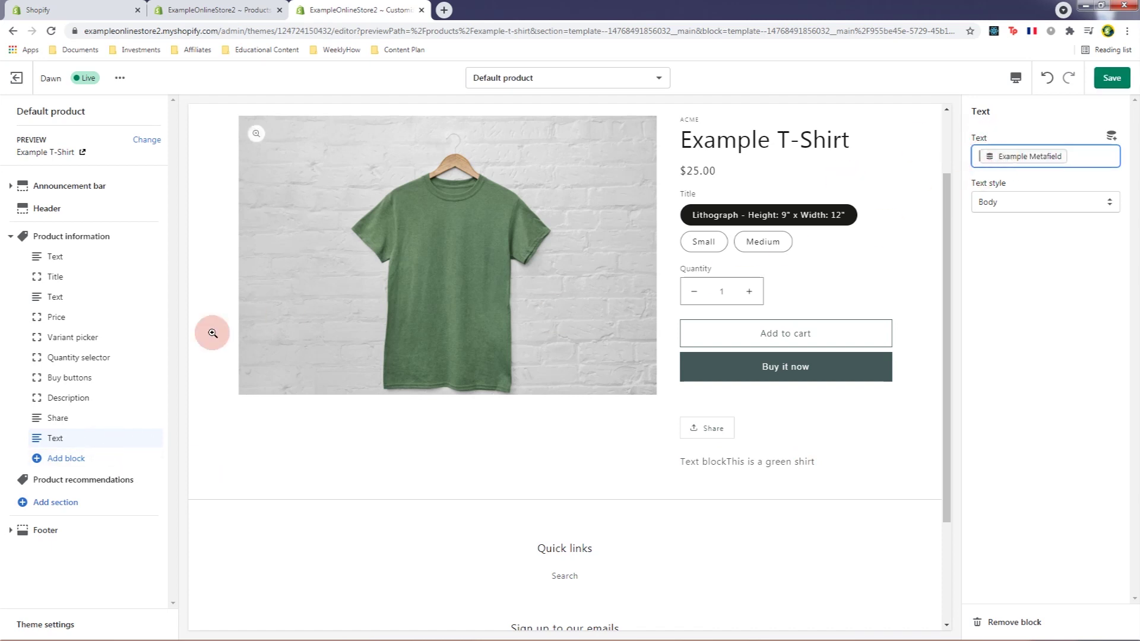
pyautogui.moveTo(155, 436)
pyautogui.moveTo(156, 438); pyautogui.dragTo(60, 285)
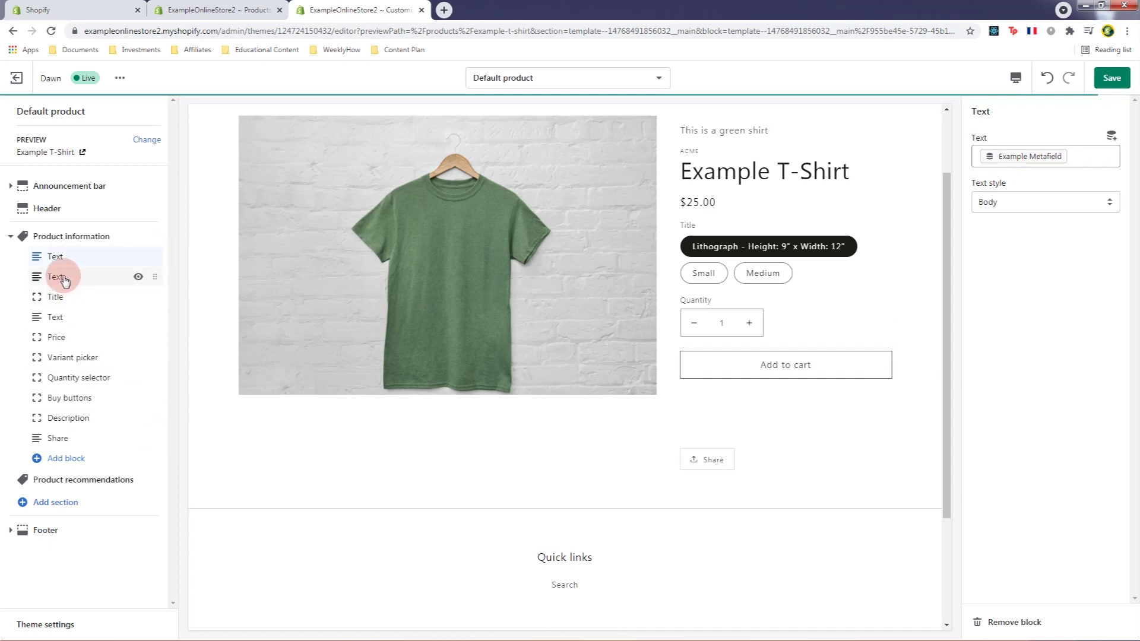
pyautogui.moveTo(809, 144); pyautogui.dragTo(682, 131)
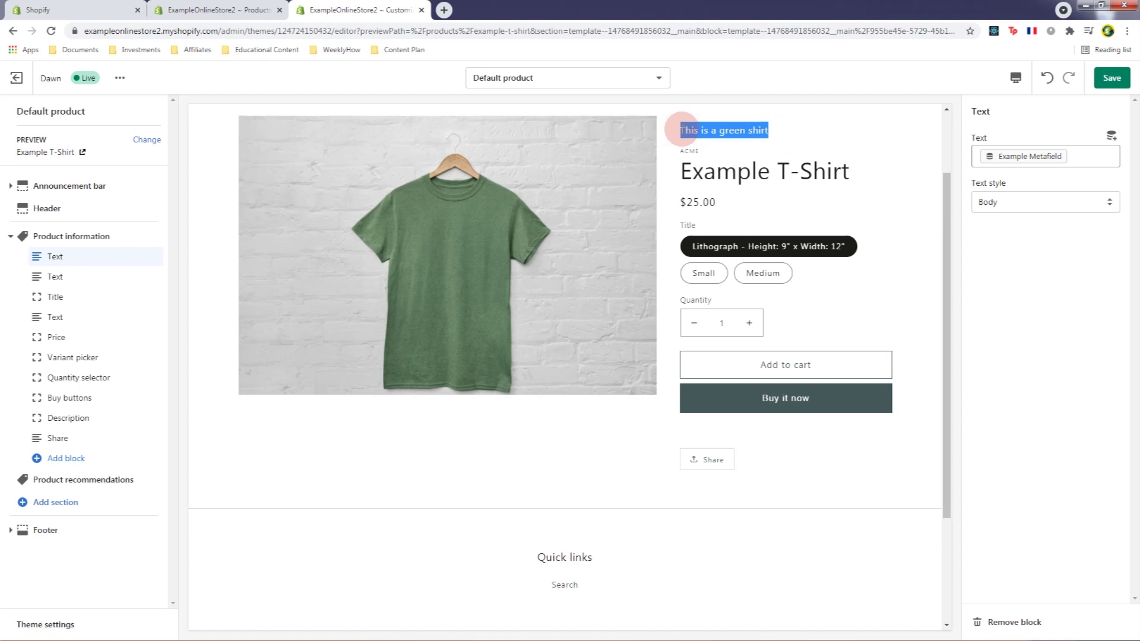
# - Save the template and preview Example Pants on the storefront
pyautogui.click(1113, 79)
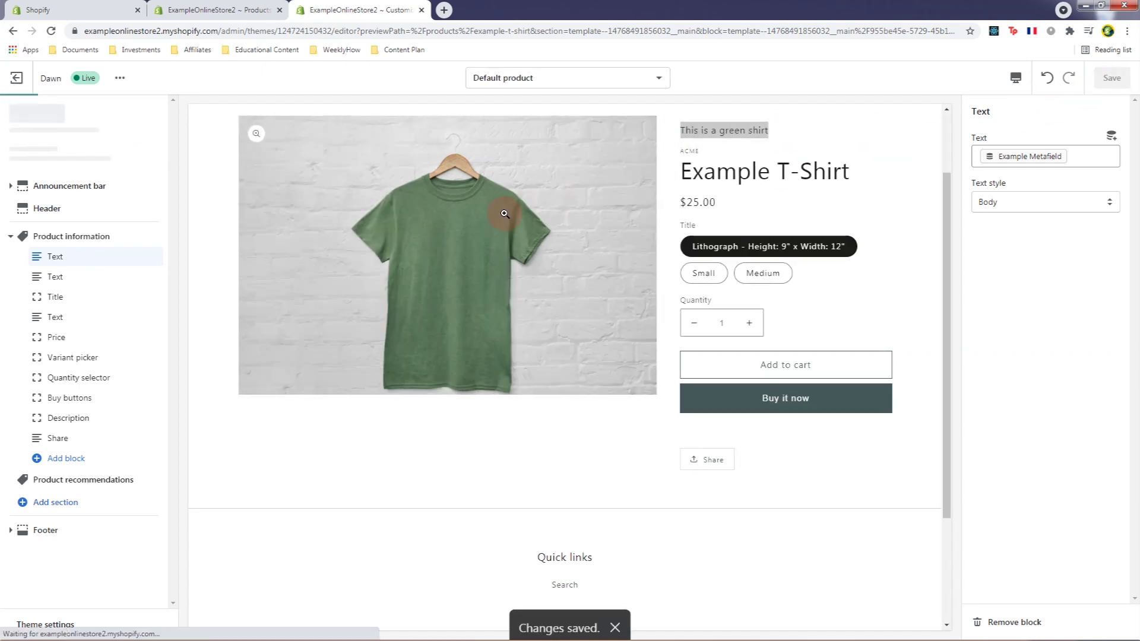
pyautogui.click(220, 10)
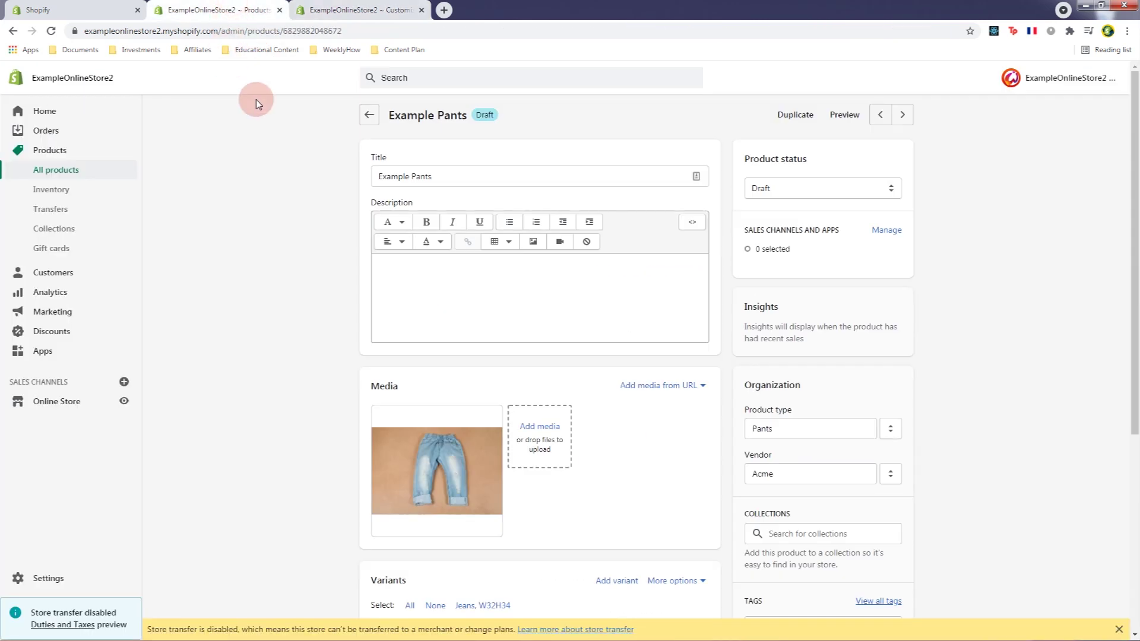
pyautogui.click(847, 115)
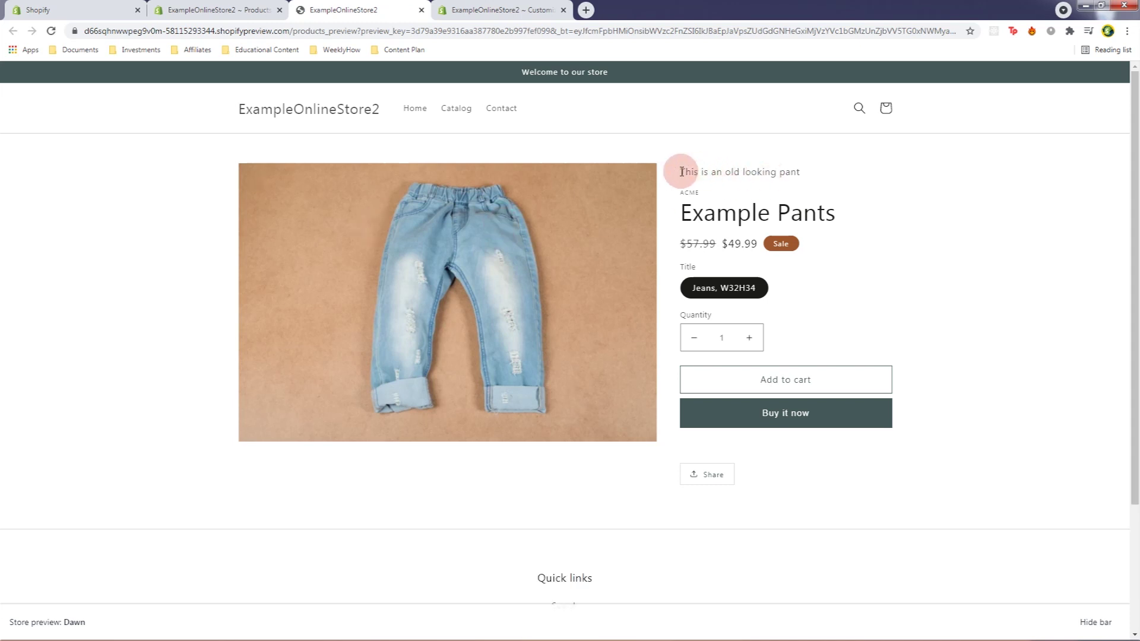
# - Inspect the 'This is an old looking pant' metafield line in the Example Pants preview, then return to admin
pyautogui.moveTo(681, 172); pyautogui.dragTo(804, 172)
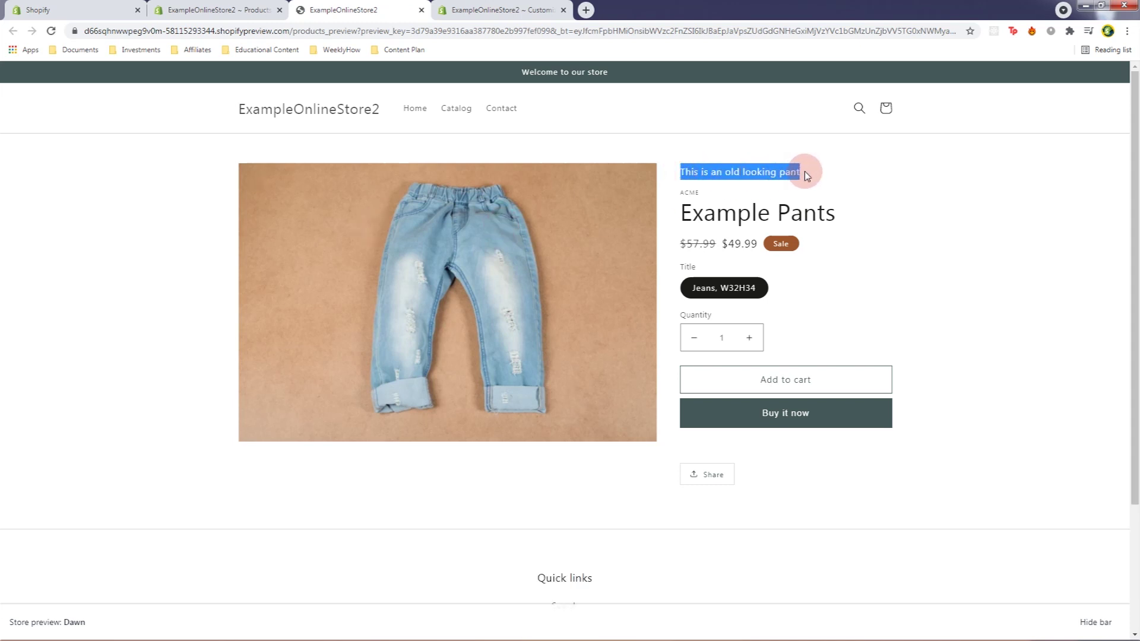
pyautogui.click(505, 10)
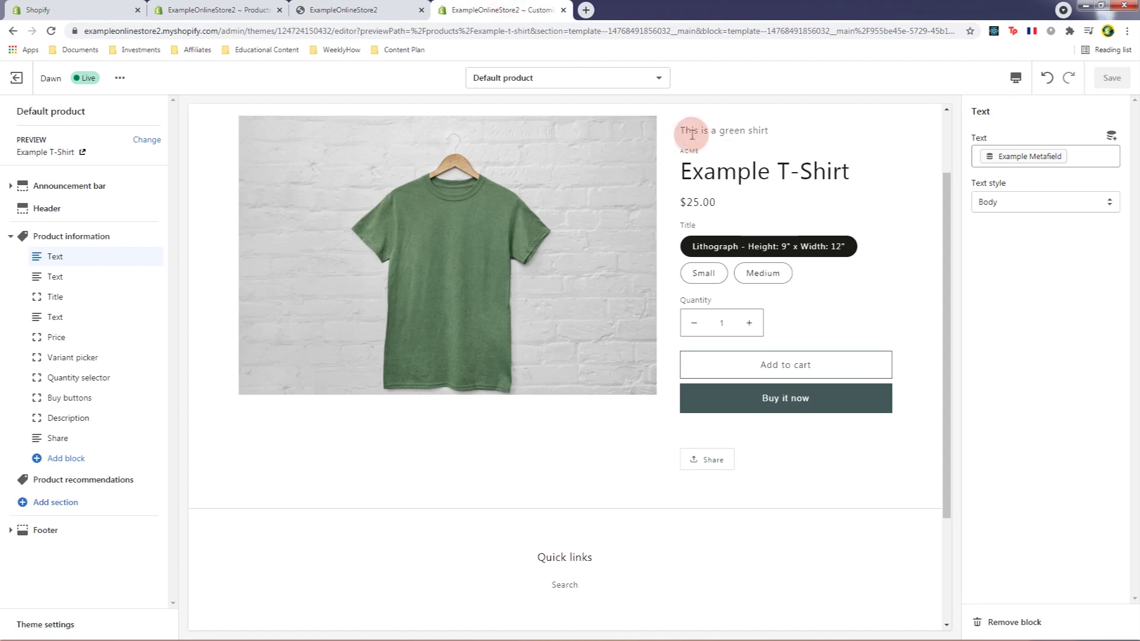
pyautogui.click(380, 11)
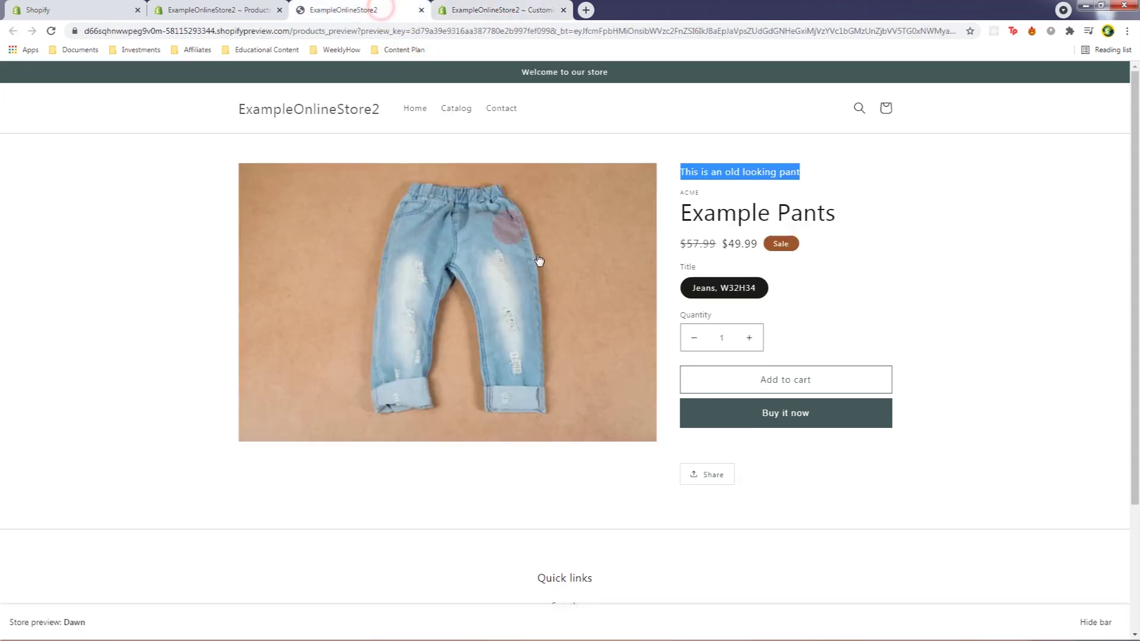
pyautogui.click(970, 314)
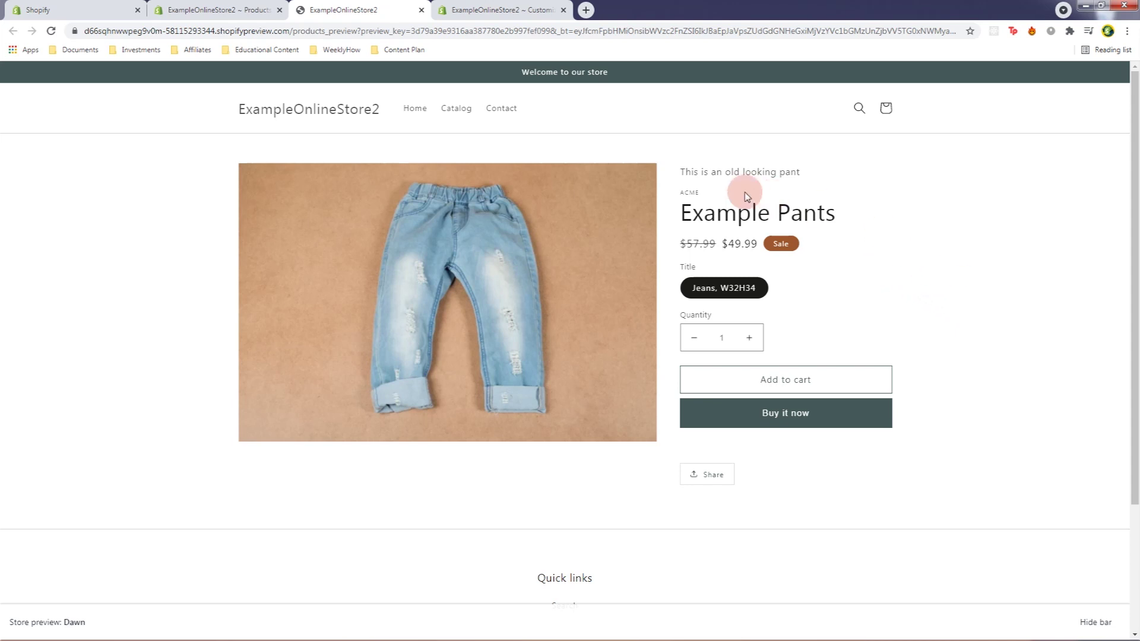
pyautogui.moveTo(683, 172); pyautogui.dragTo(865, 191)
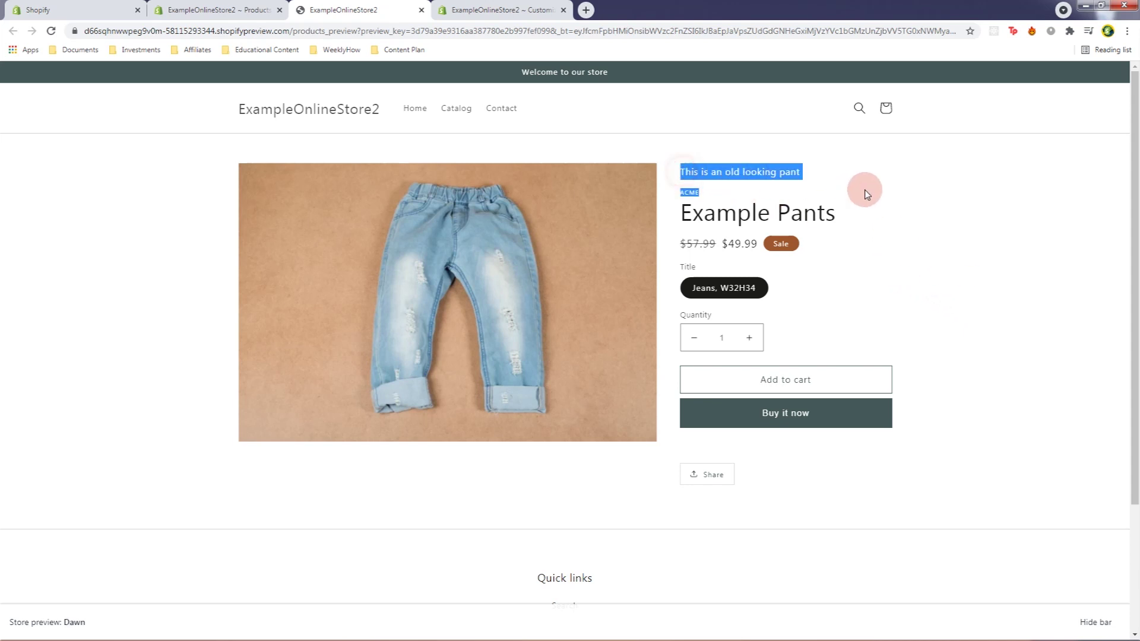
pyautogui.click(969, 238)
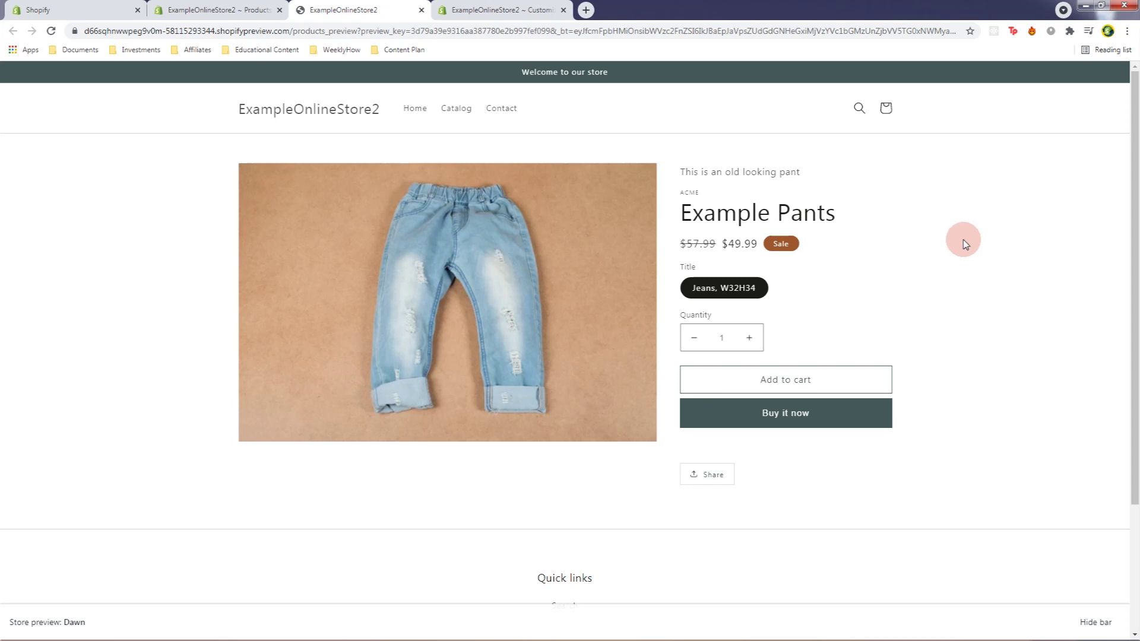
pyautogui.click(77, 10)
# - Open the Dawn theme's code editor from Online Store > Themes > Actions > Edit code
pyautogui.click(78, 303)
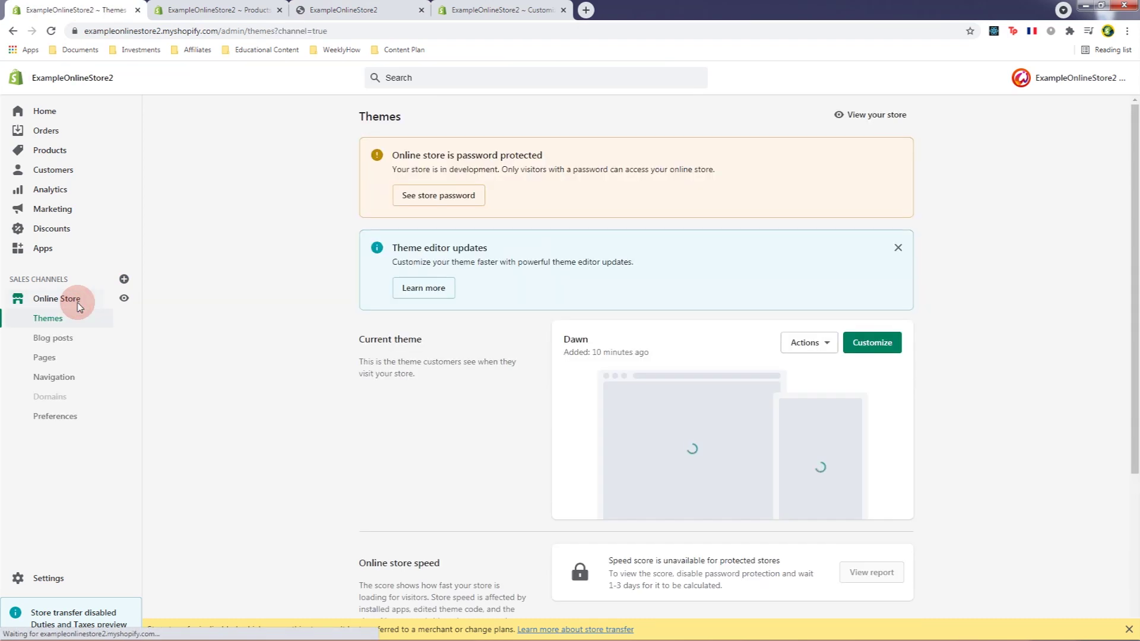
pyautogui.click(817, 345)
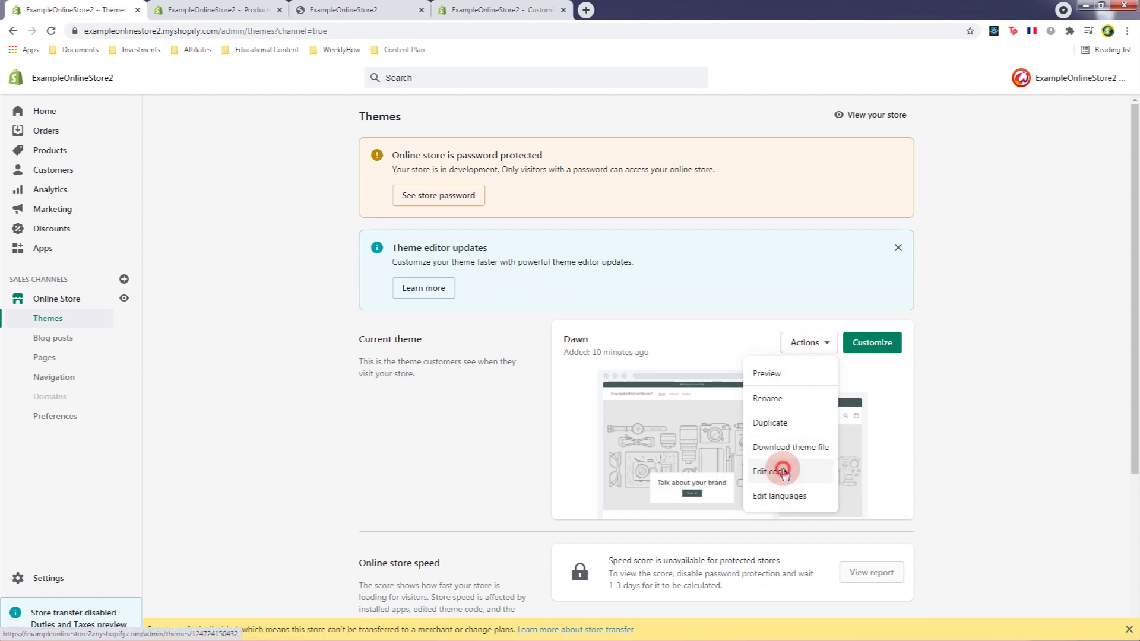
pyautogui.click(783, 472)
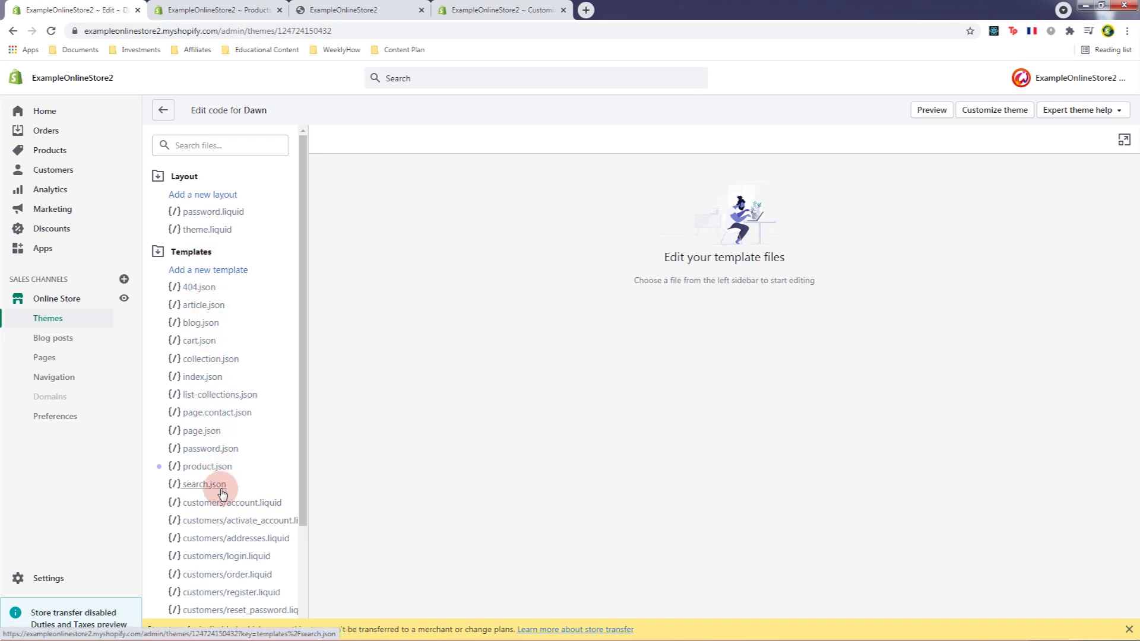
# - Open templates/404.json and examine its main section and type key
pyautogui.click(204, 288)
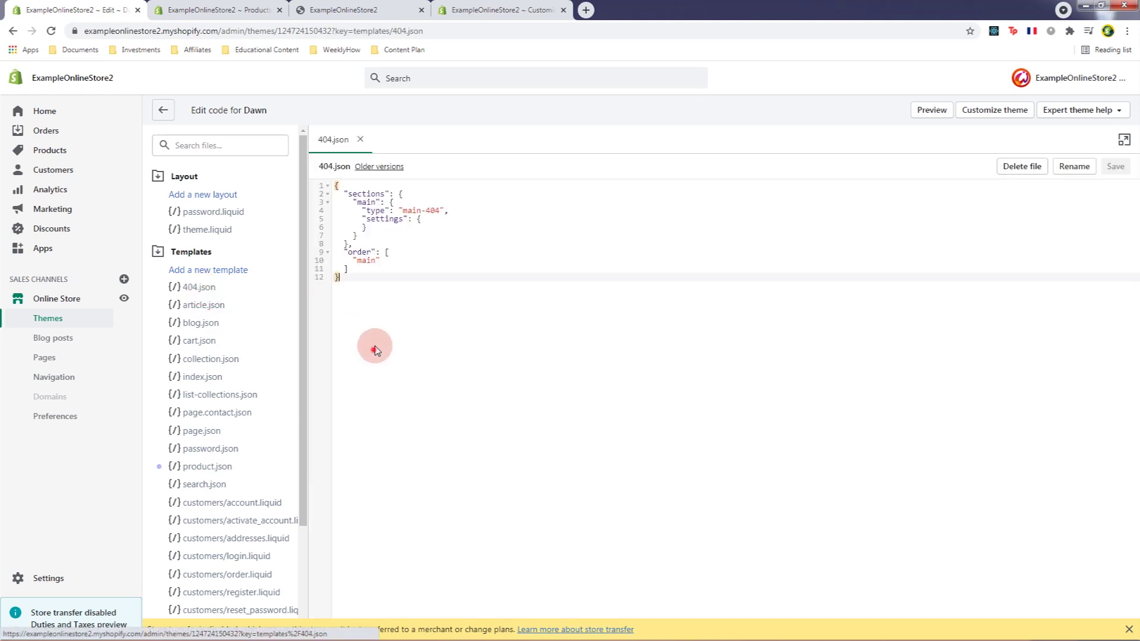
pyautogui.moveTo(374, 344); pyautogui.dragTo(344, 243)
pyautogui.moveTo(355, 289); pyautogui.dragTo(378, 203)
pyautogui.click(505, 367)
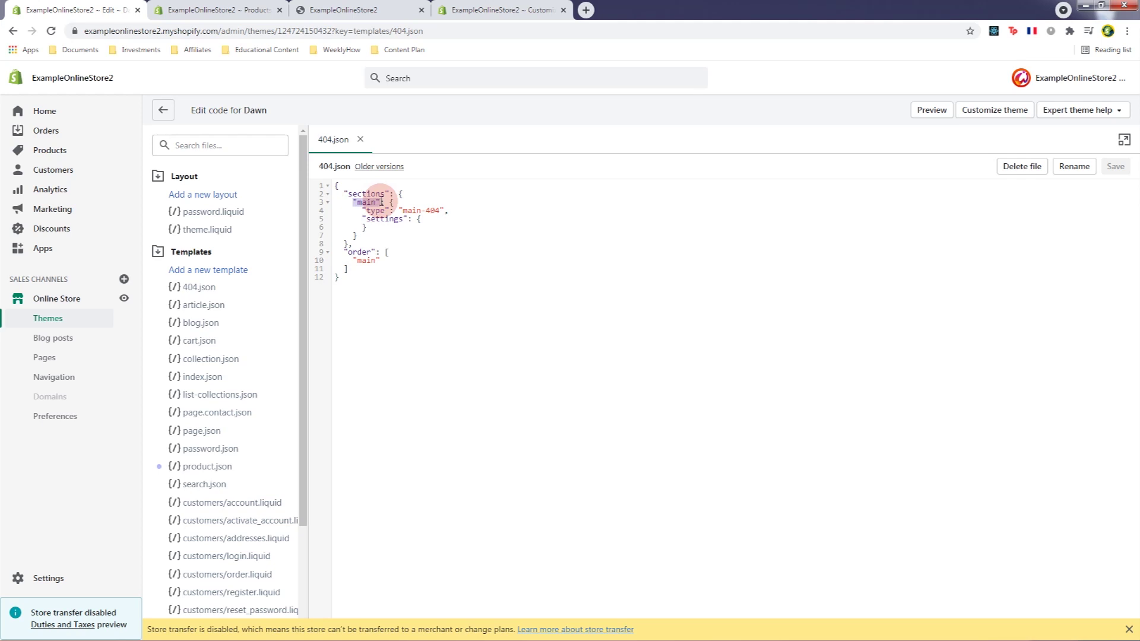
pyautogui.doubleClick(364, 202)
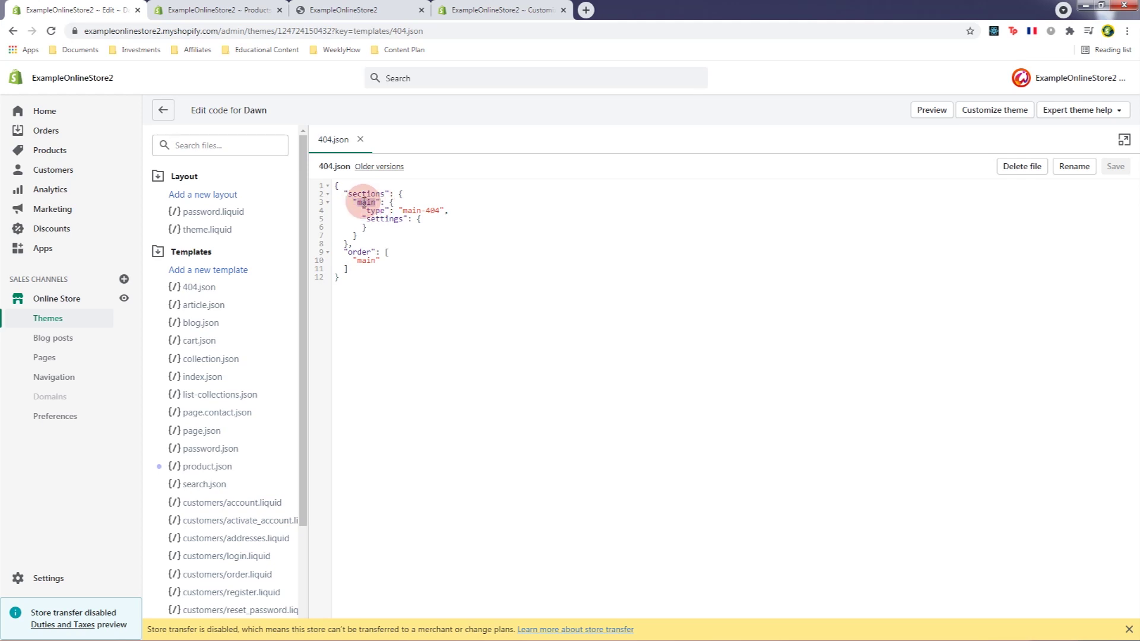
pyautogui.doubleClick(379, 210)
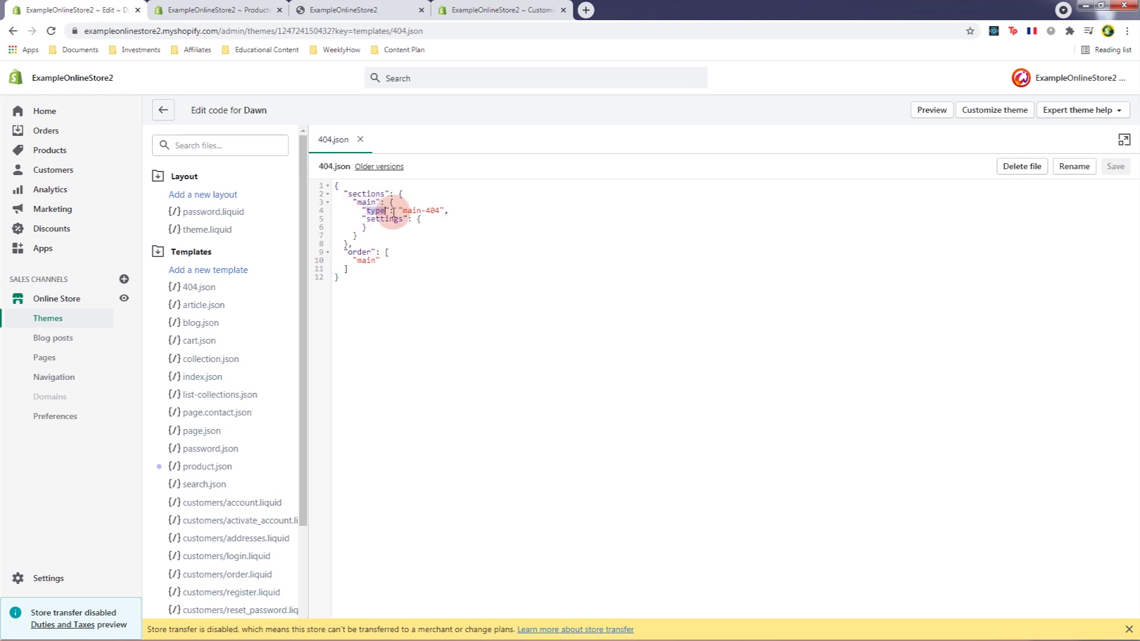
pyautogui.moveTo(388, 211); pyautogui.dragTo(441, 211)
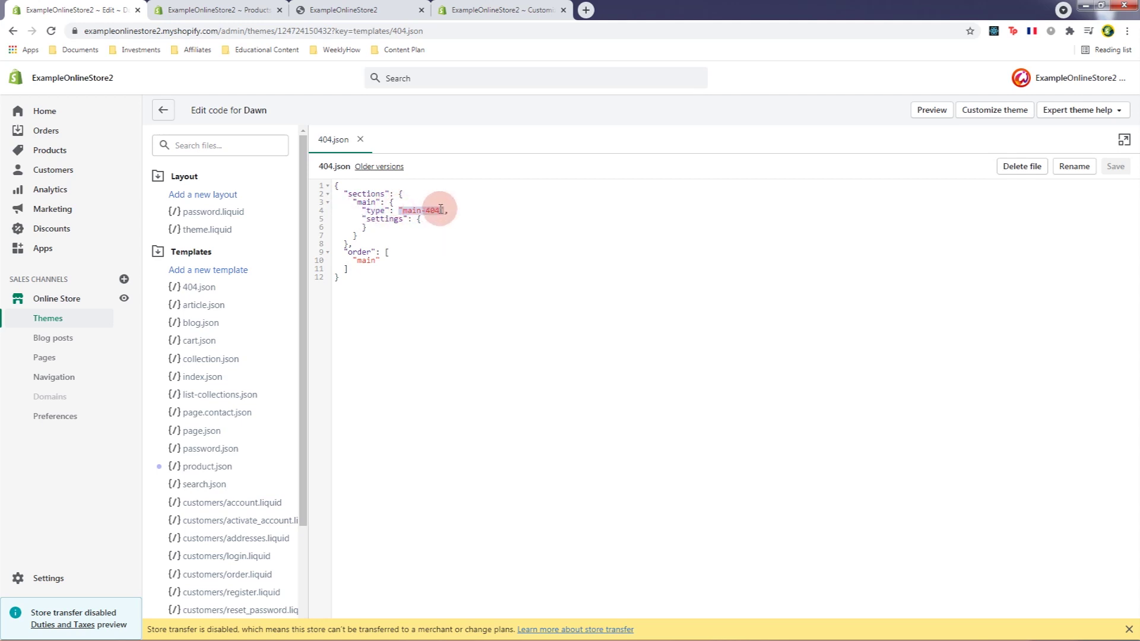
pyautogui.moveTo(300, 288); pyautogui.dragTo(299, 418)
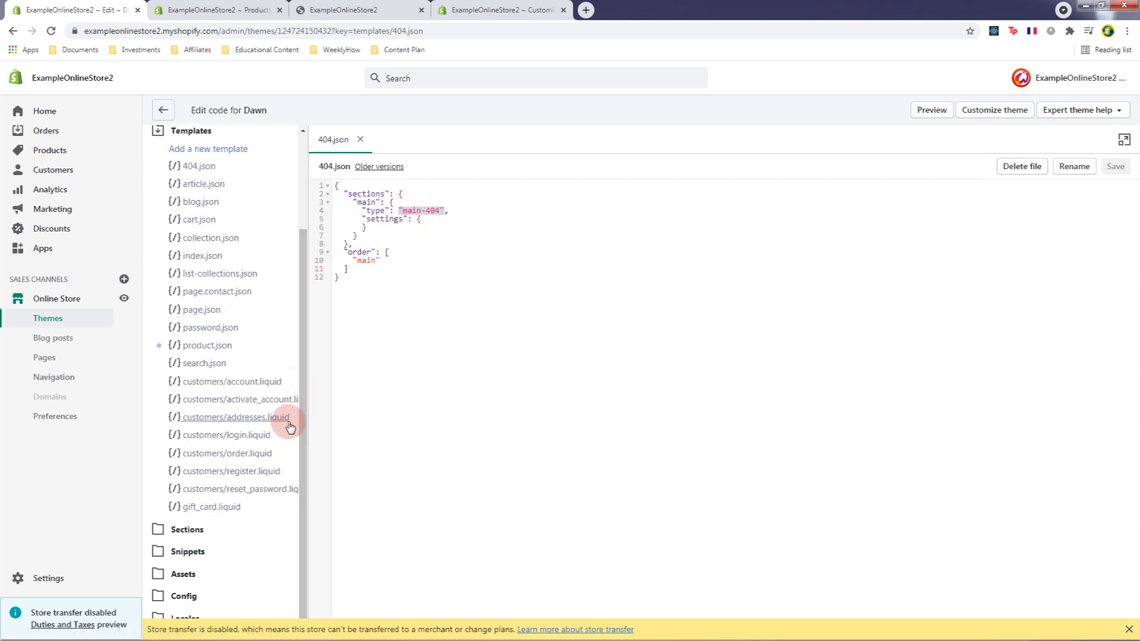
# - Expand the Sections folder and examine the settings, sections and order entries, placing the cursor after main
pyautogui.click(208, 529)
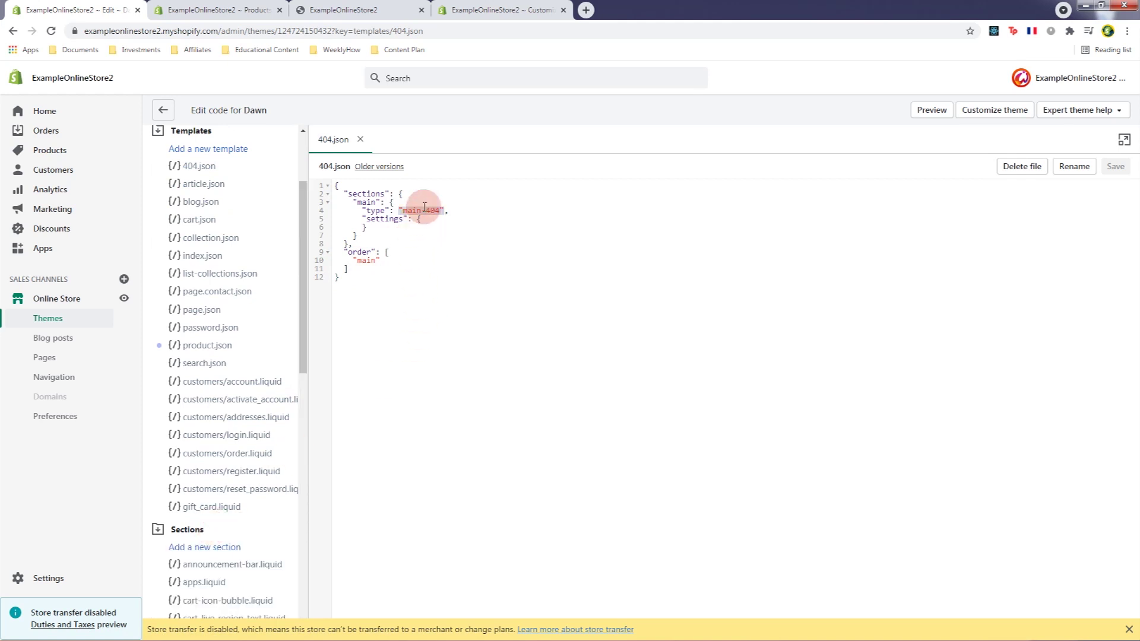
pyautogui.scroll(-8, 265, 298)
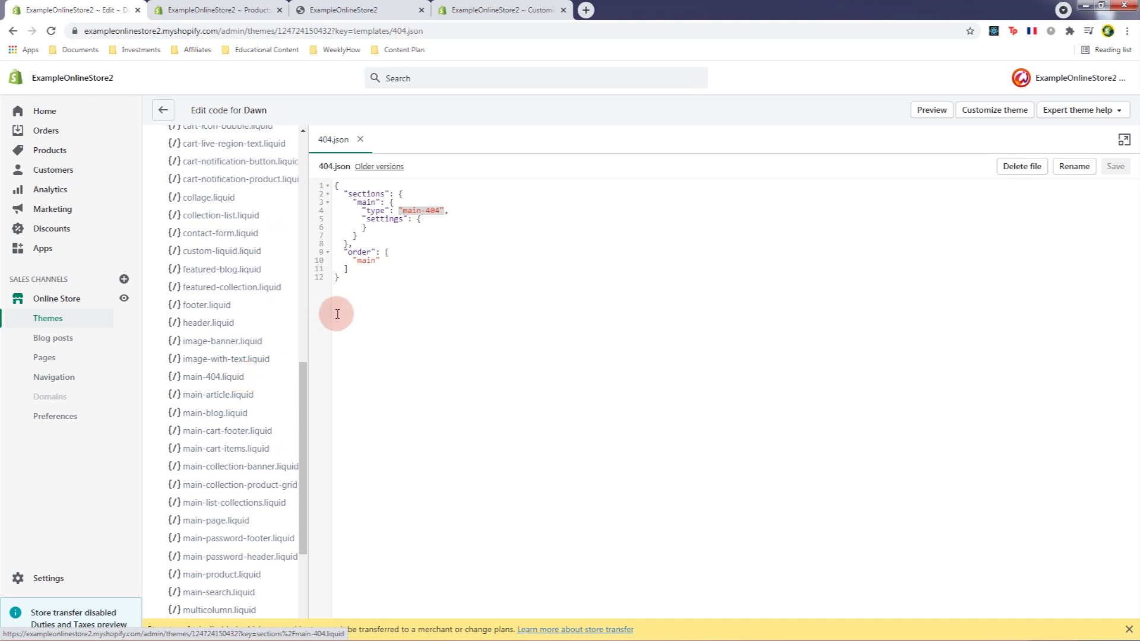
pyautogui.moveTo(336, 218); pyautogui.dragTo(393, 230)
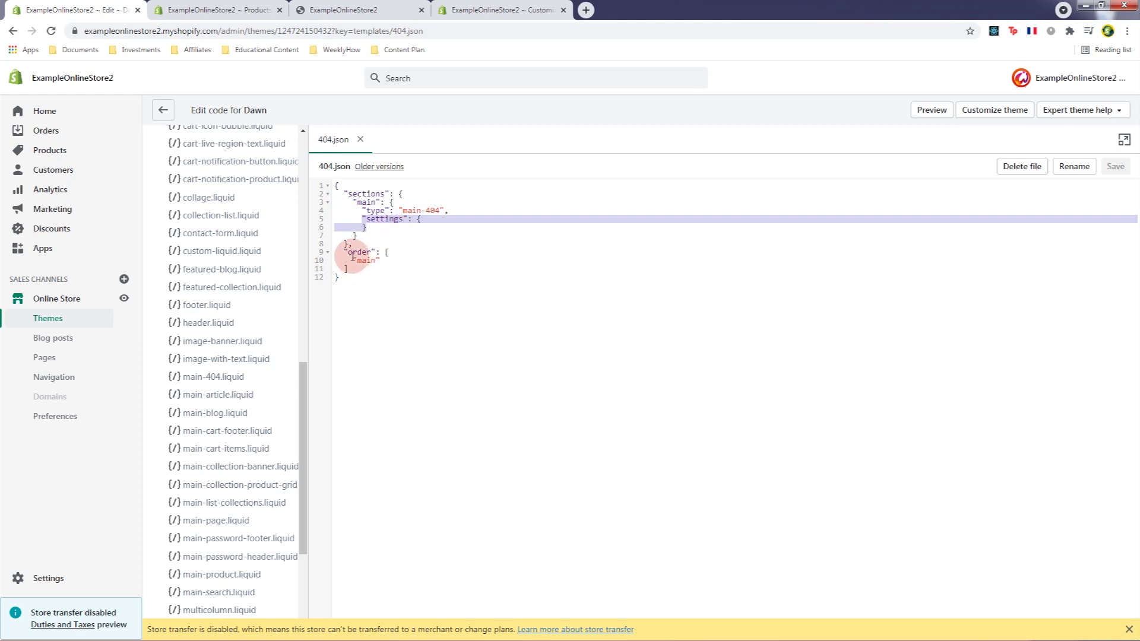
pyautogui.doubleClick(358, 253)
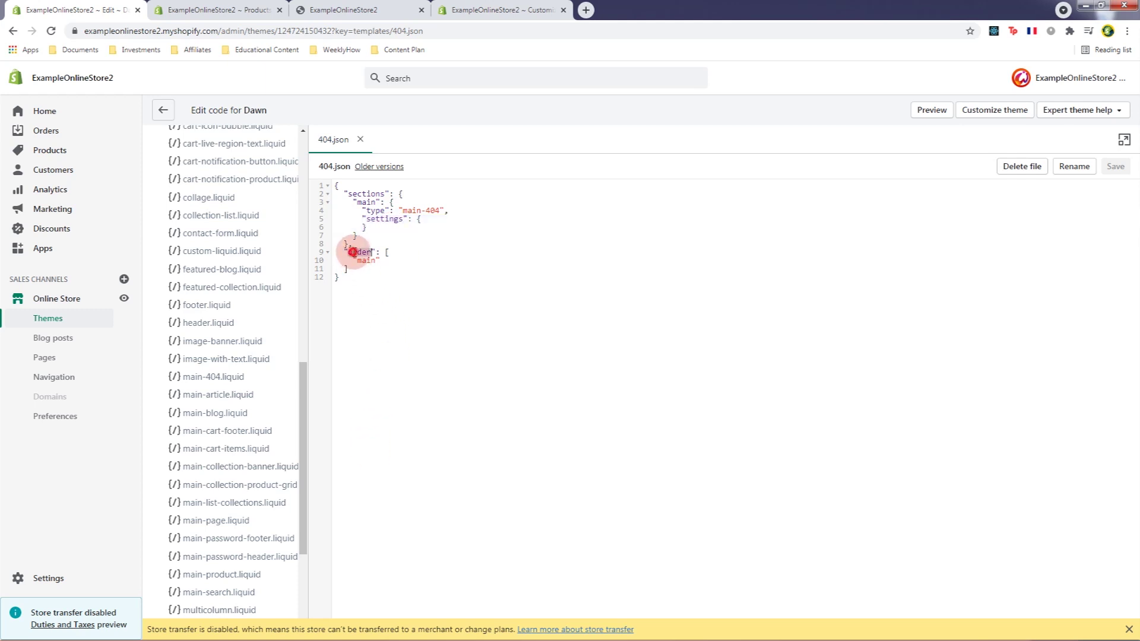
pyautogui.doubleClick(354, 195)
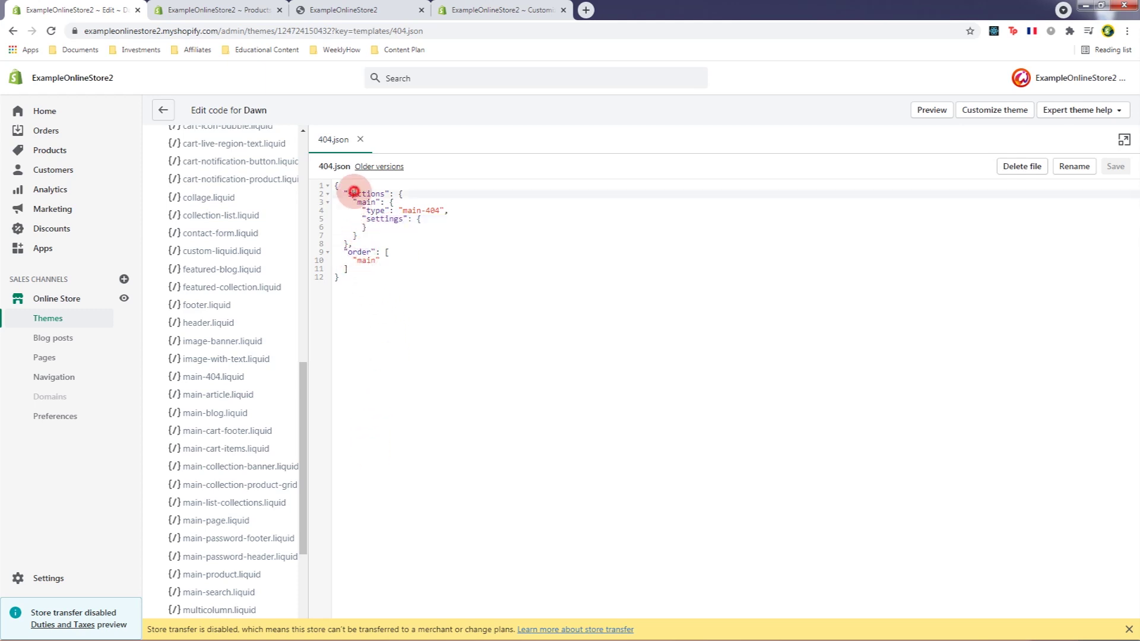
pyautogui.moveTo(361, 234); pyautogui.dragTo(354, 203)
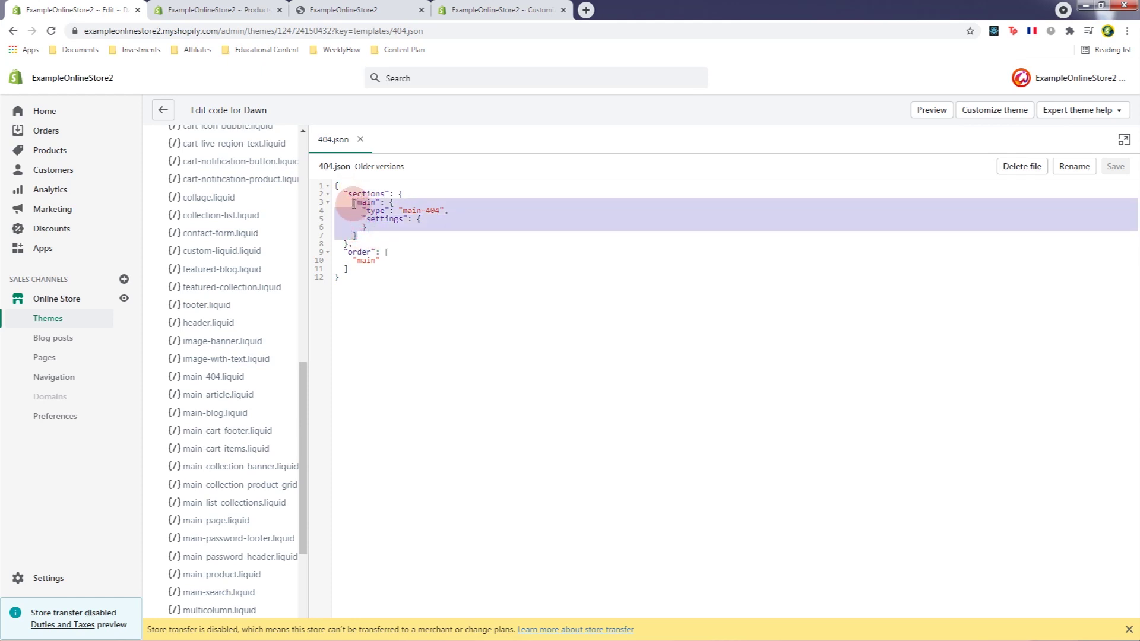
pyautogui.click(361, 252)
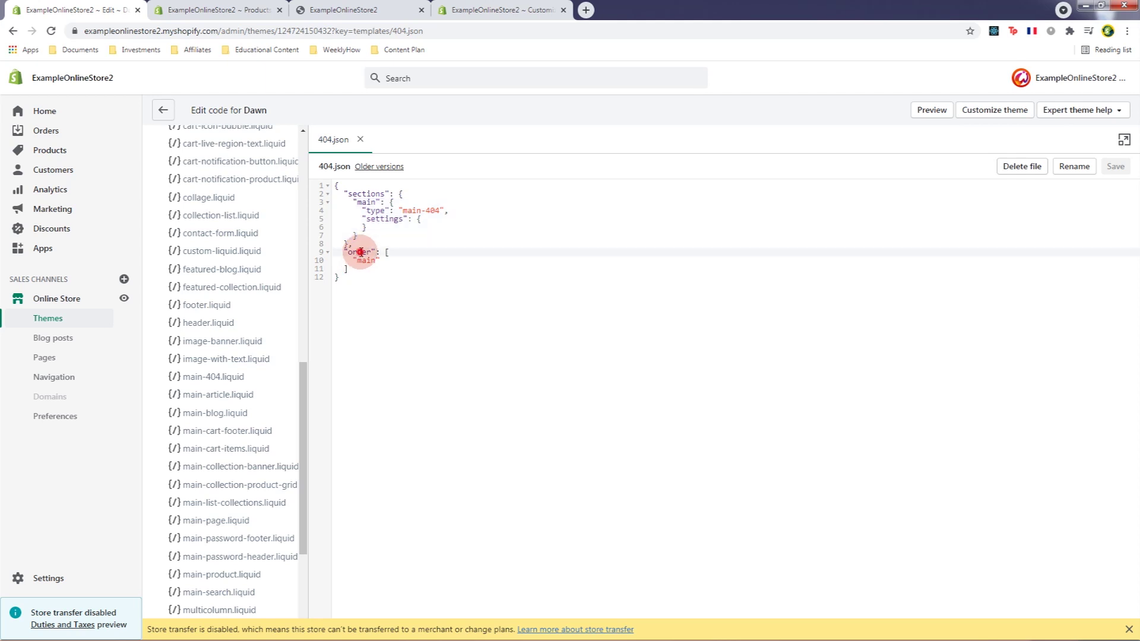
pyautogui.doubleClick(367, 260)
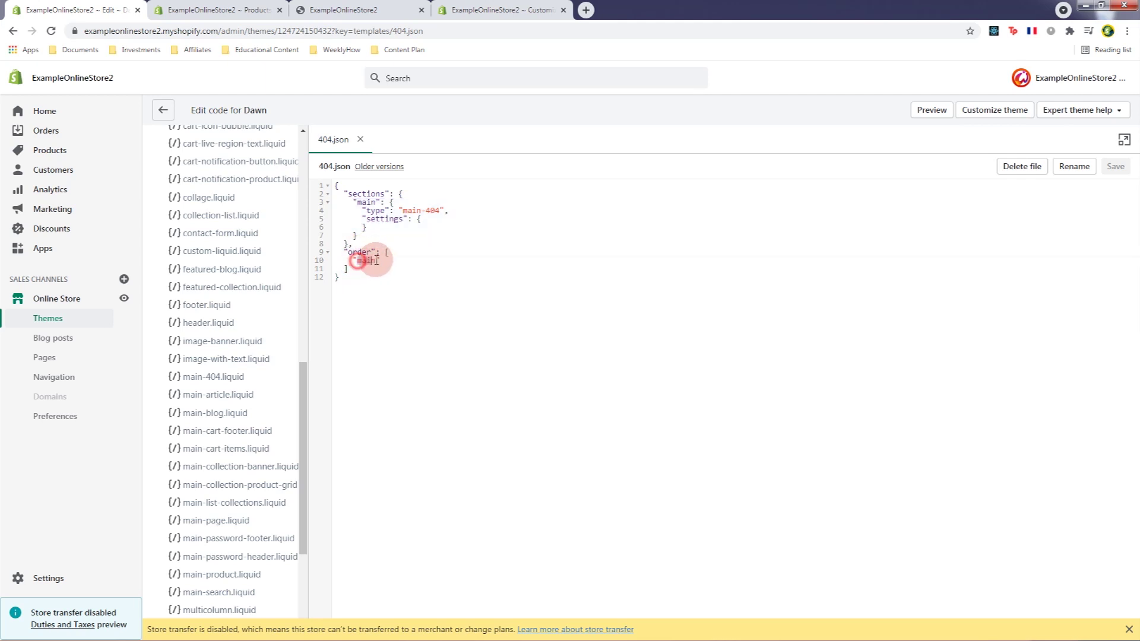
pyautogui.click(373, 234)
pyautogui.press('Return')
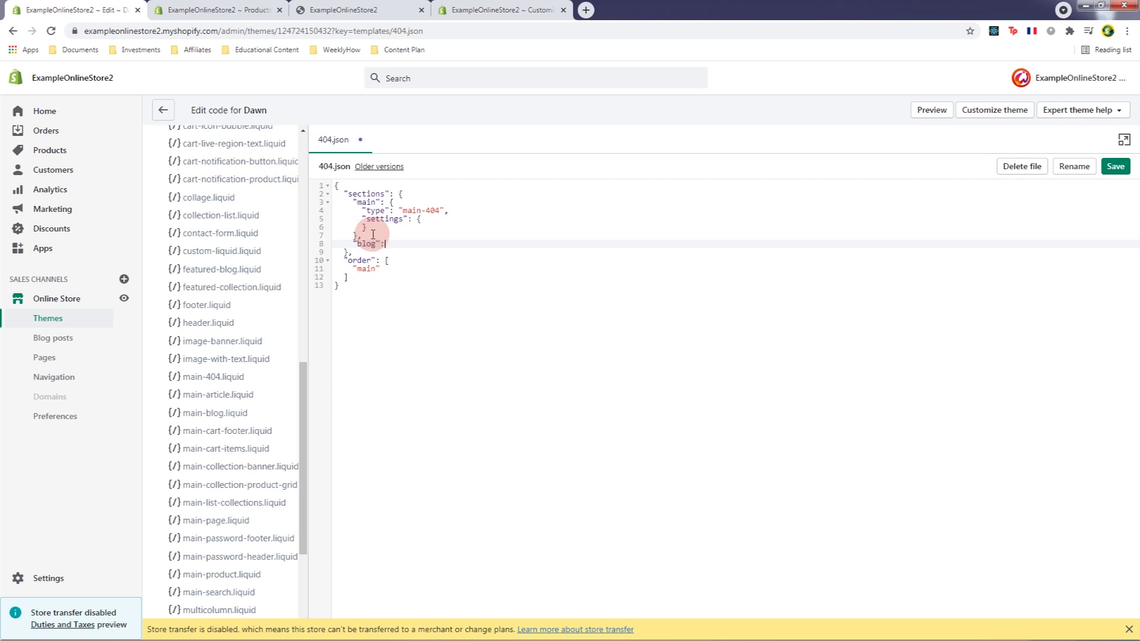
pyautogui.press('Return')
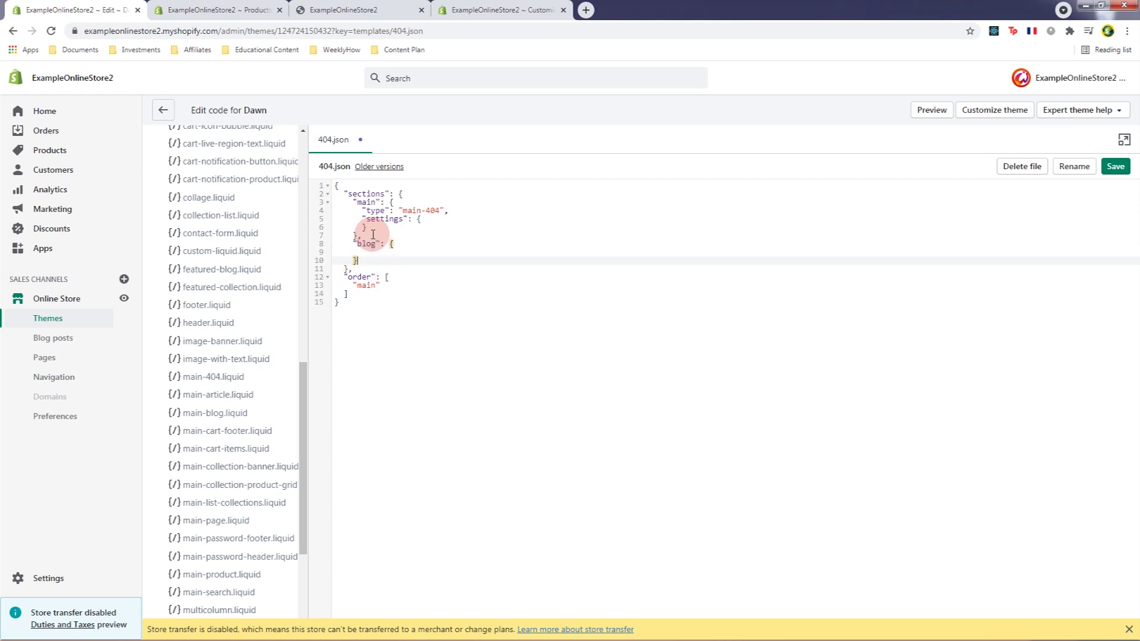
pyautogui.press('Up')
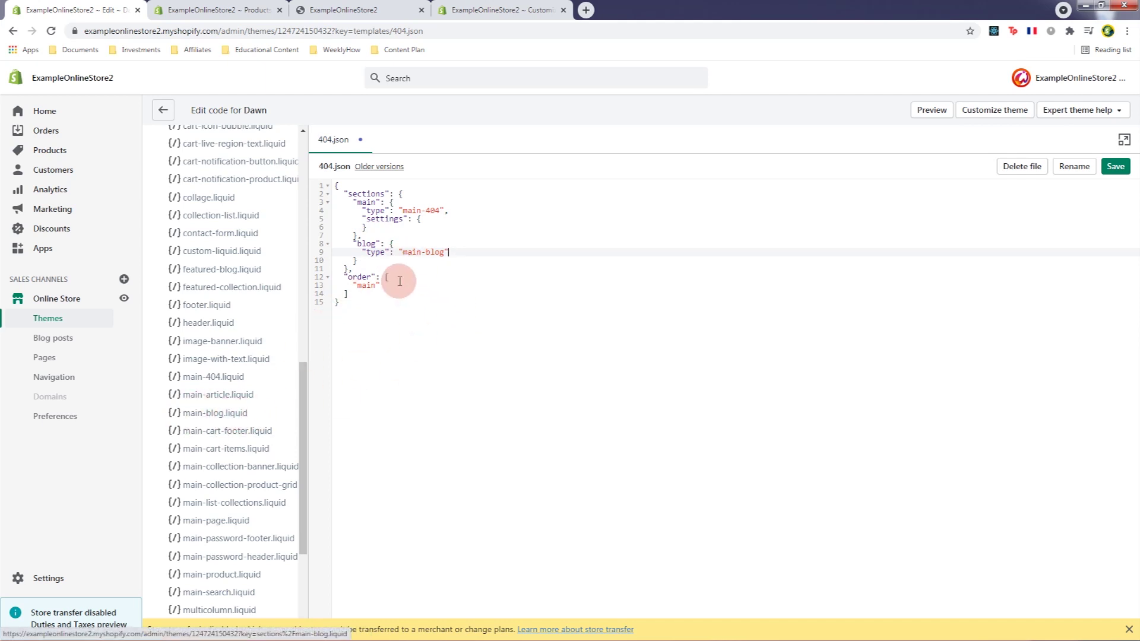
pyautogui.moveTo(403, 253); pyautogui.dragTo(446, 252)
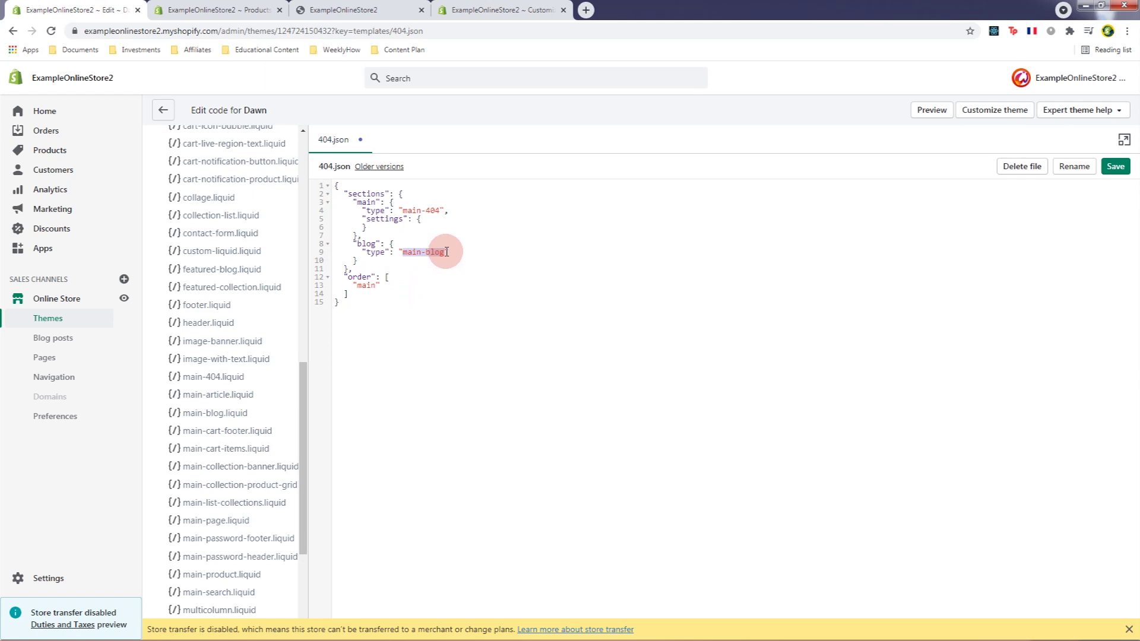
pyautogui.click(446, 251)
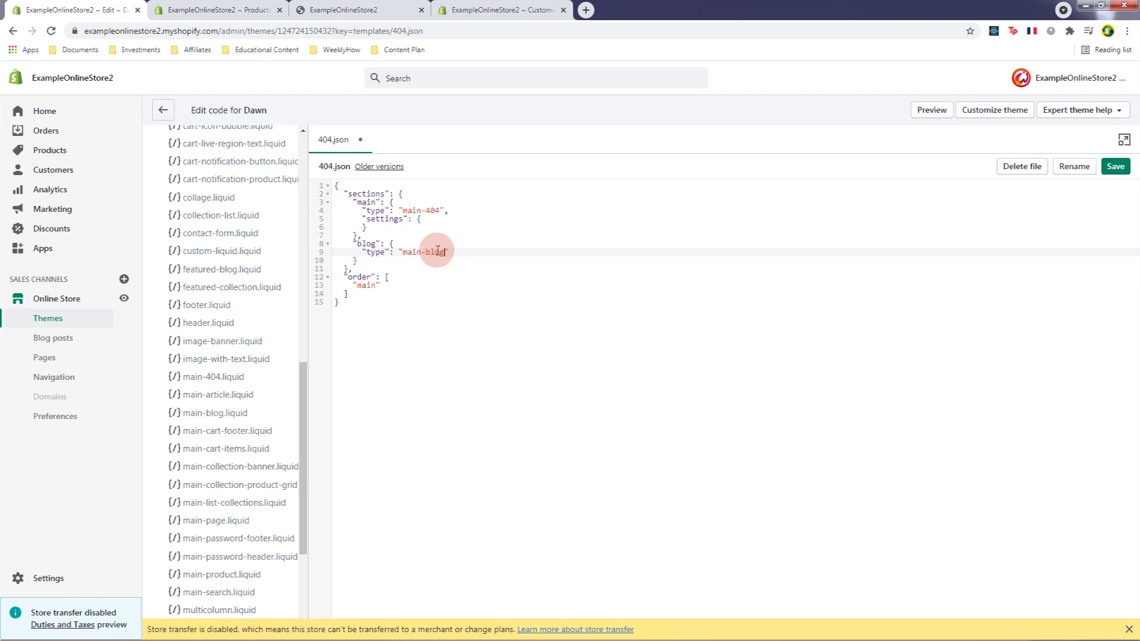
pyautogui.moveTo(361, 261); pyautogui.dragTo(358, 236)
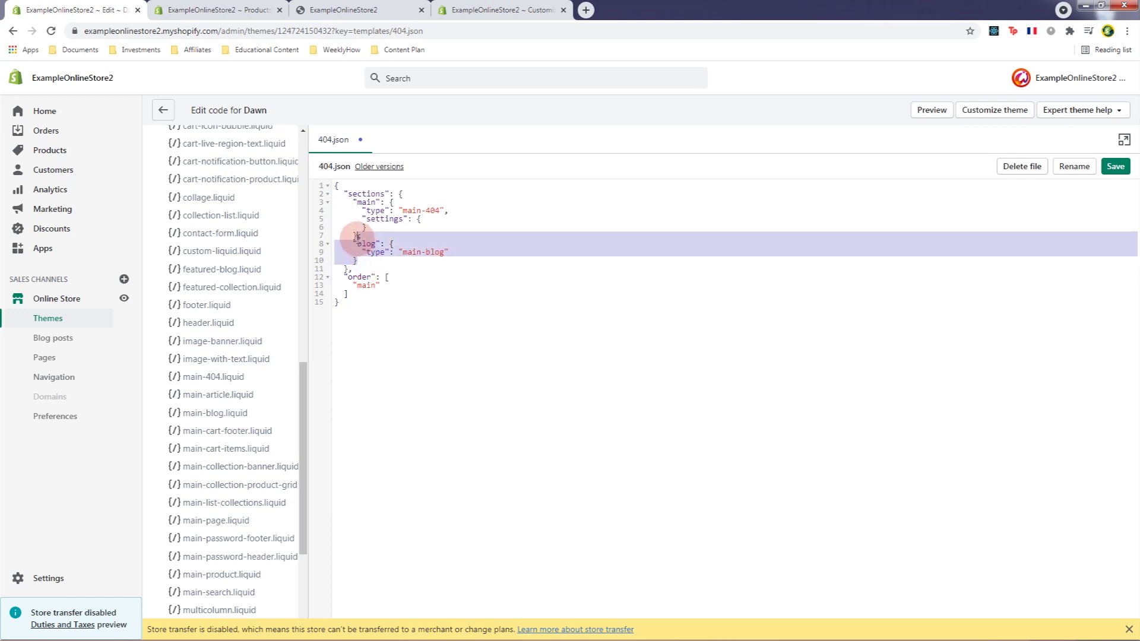
pyautogui.press('BackSpace')
pyautogui.click(606, 351)
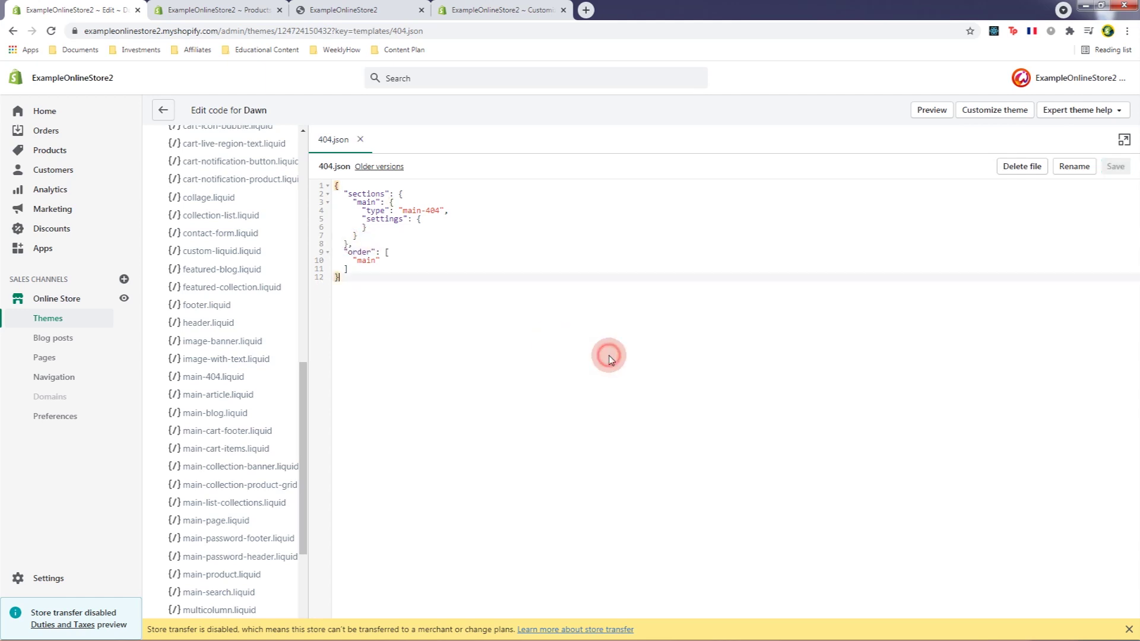
pyautogui.scroll(3, 256, 392)
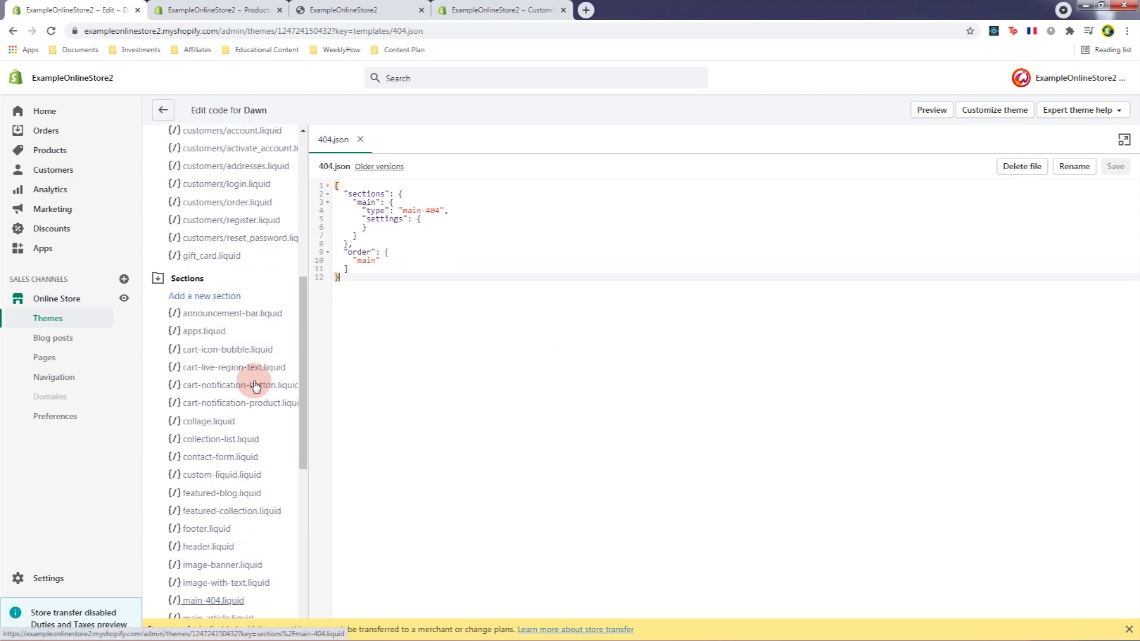
pyautogui.scroll(6, 255, 393)
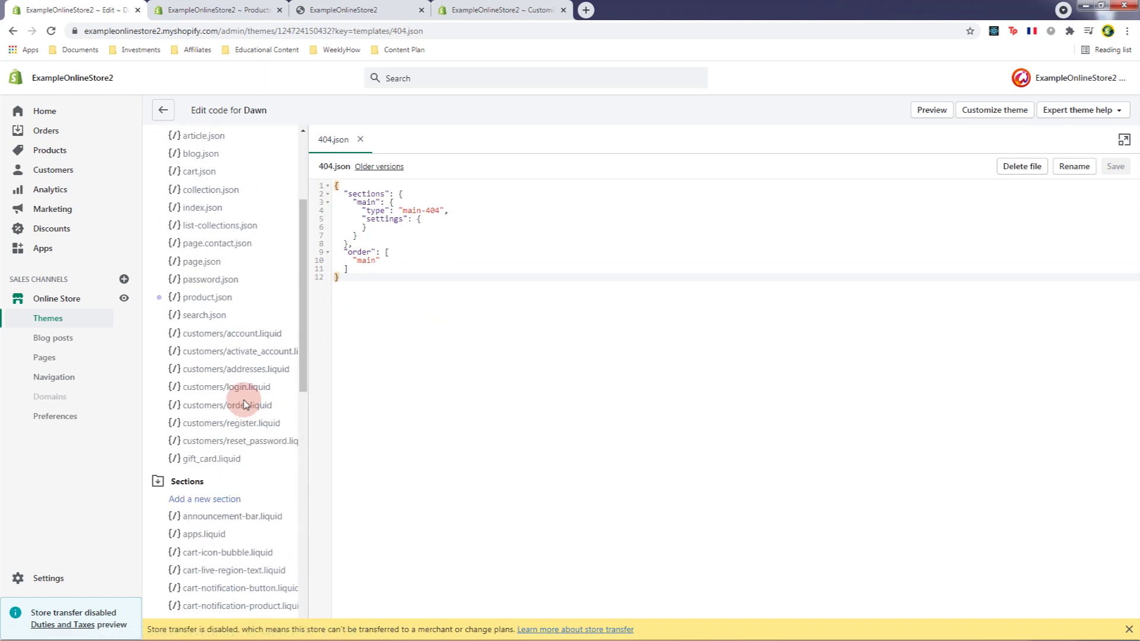
pyautogui.scroll(1, 236, 397)
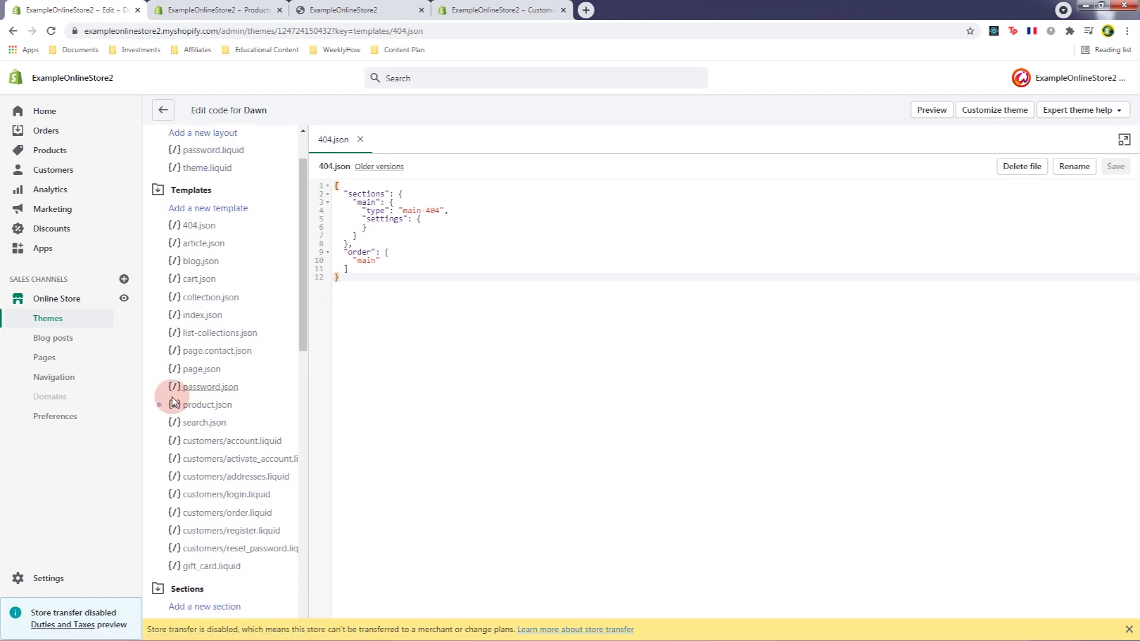
# - Open product.json and select the Example Metafield text block in its main-product blocks
pyautogui.click(207, 404)
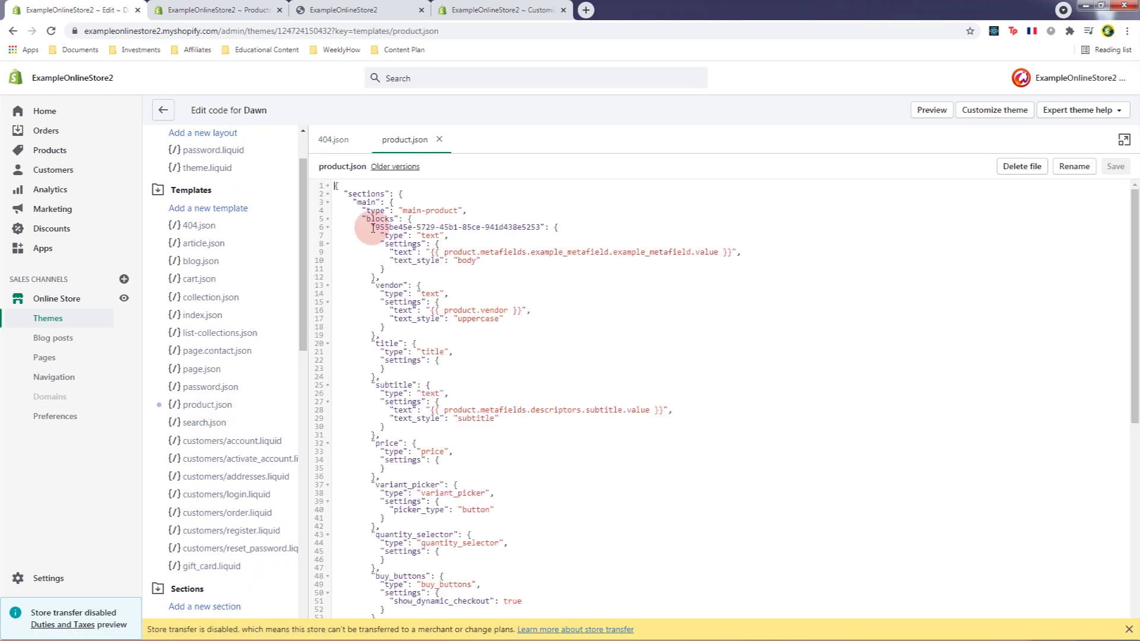
pyautogui.click(373, 227)
pyautogui.moveTo(375, 272); pyautogui.dragTo(375, 278)
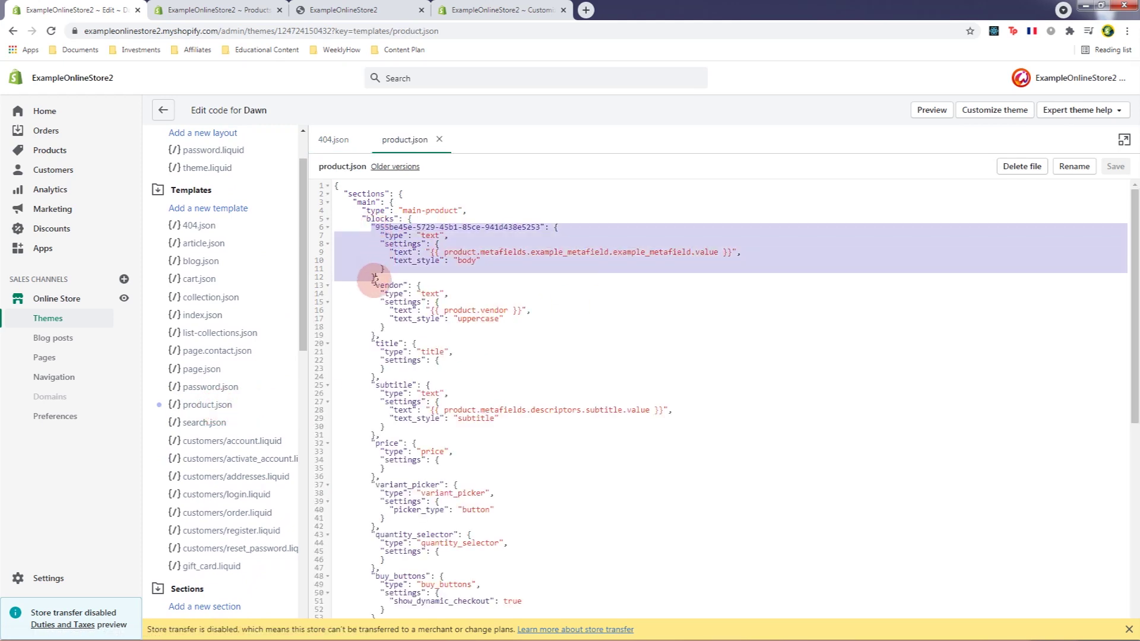
# - Compare the product admin, store preview and code tabs, ending in the theme customizer
pyautogui.click(217, 10)
pyautogui.click(389, 10)
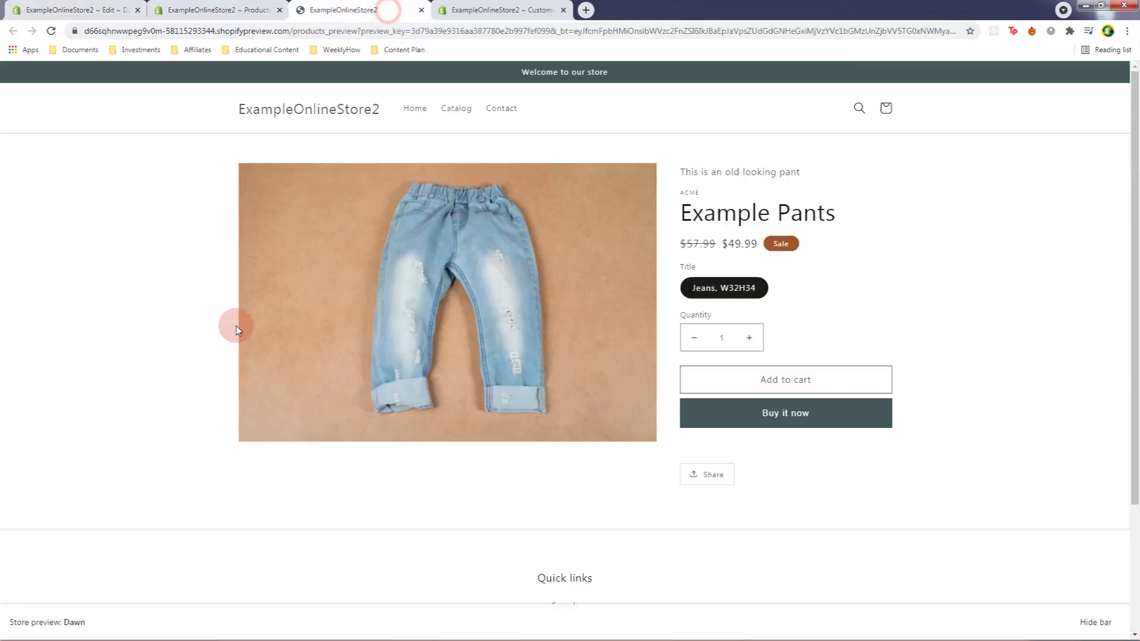
pyautogui.click(469, 10)
pyautogui.click(77, 10)
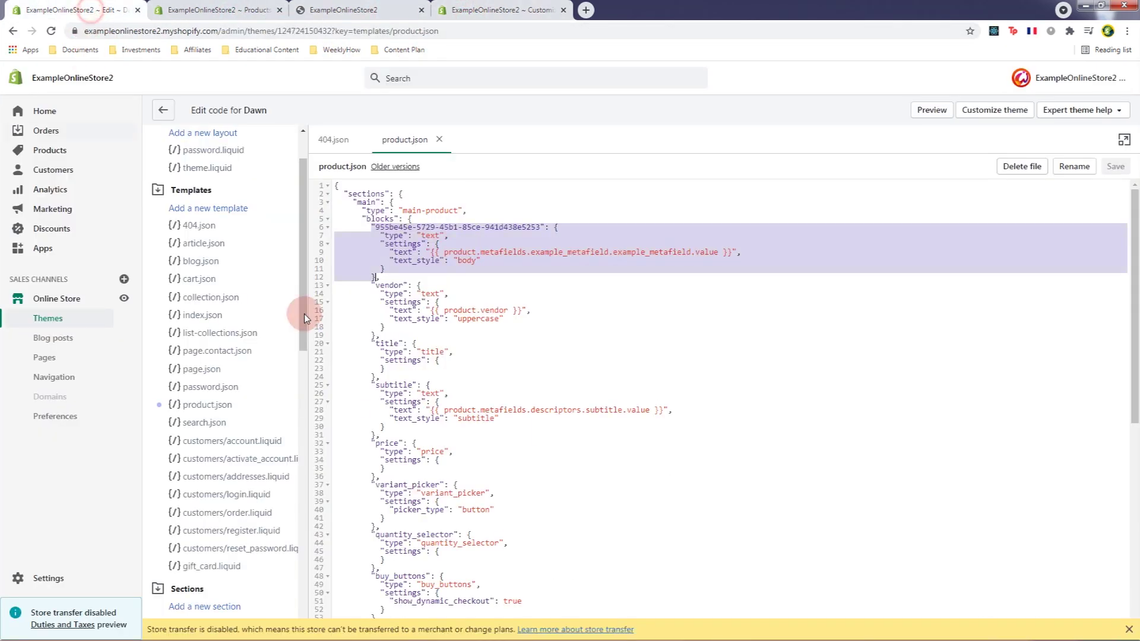
pyautogui.click(447, 352)
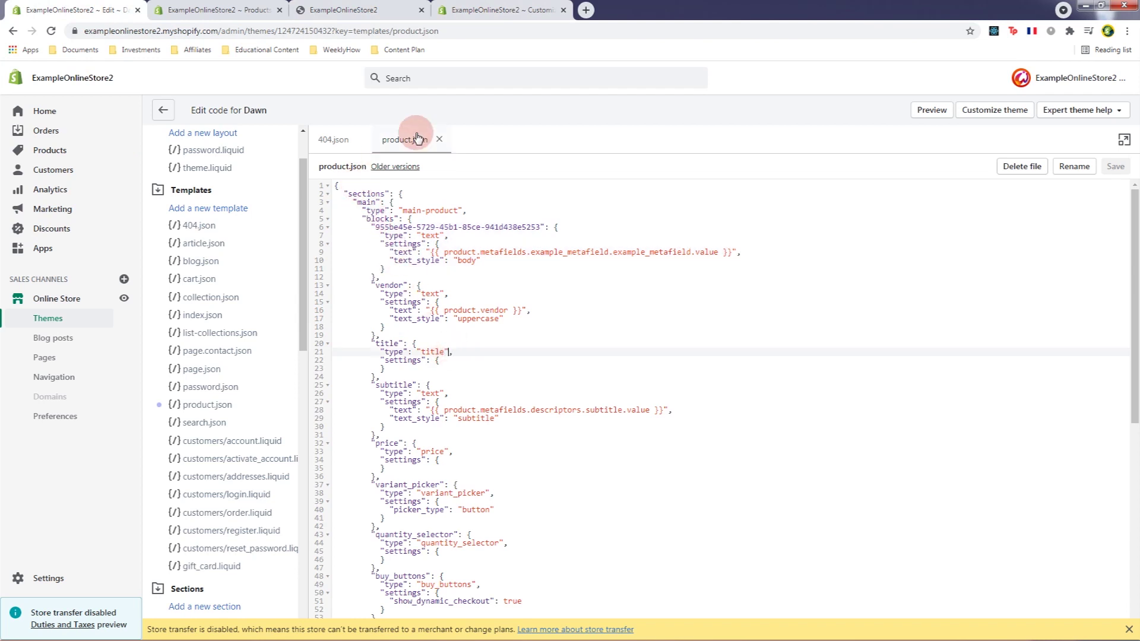
pyautogui.click(525, 12)
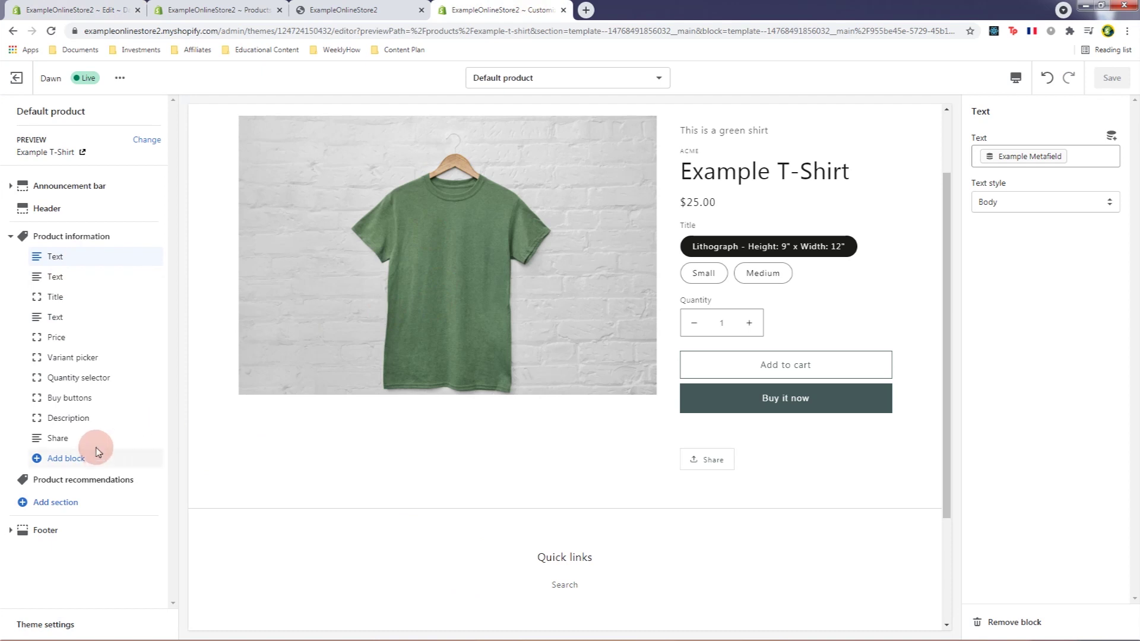
# - Add a Pop-up block to the Default product template and save it
pyautogui.click(70, 458)
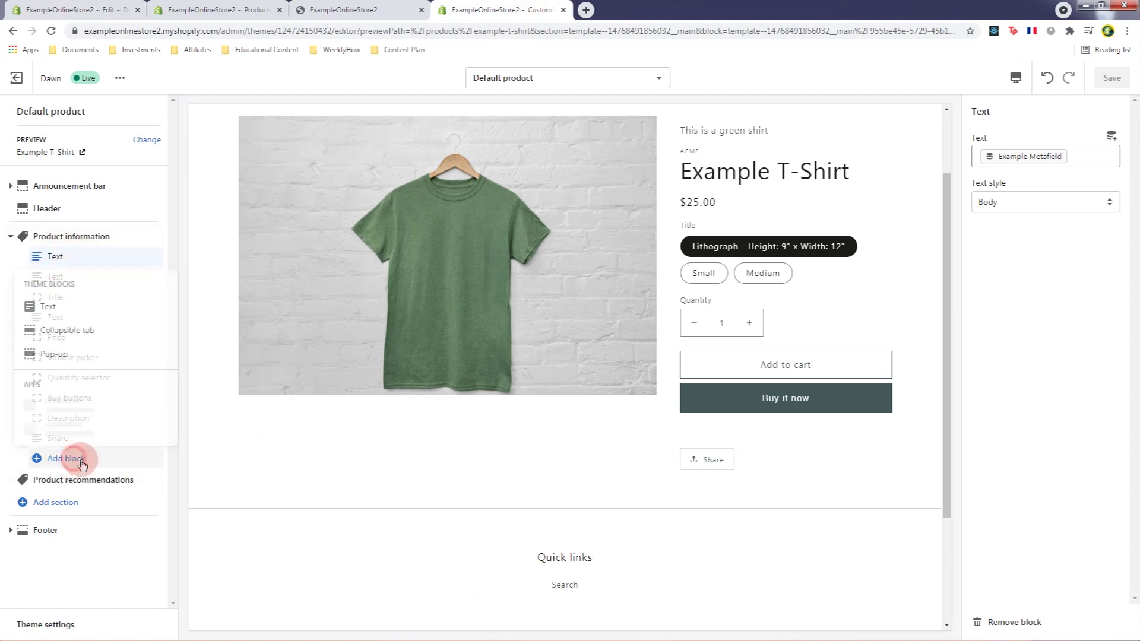
pyautogui.click(62, 353)
pyautogui.click(984, 113)
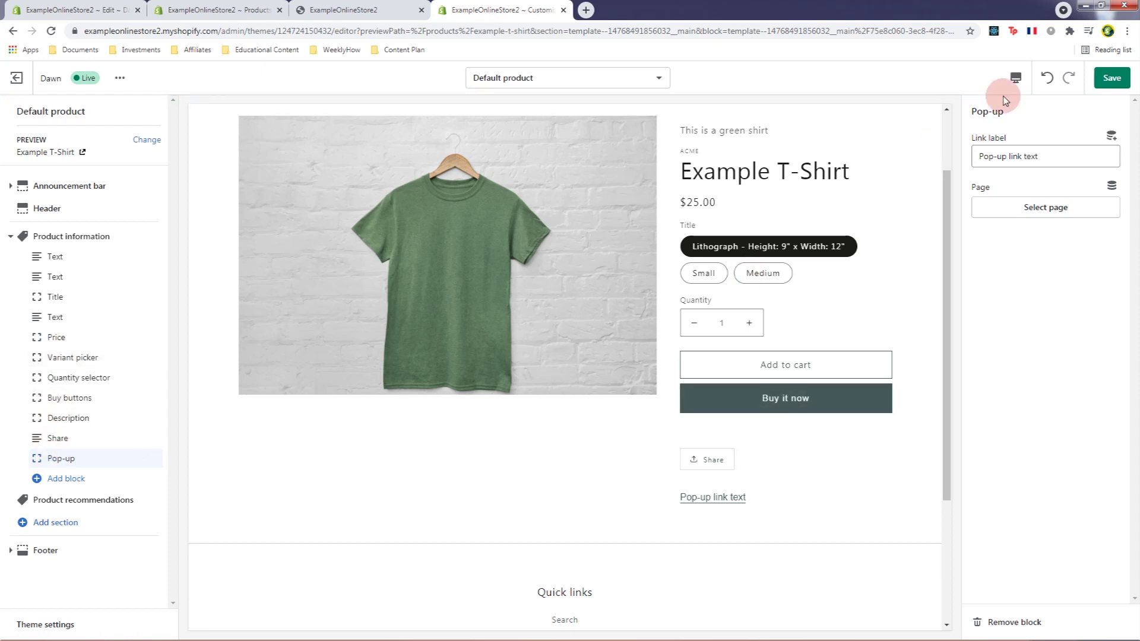
pyautogui.click(1112, 79)
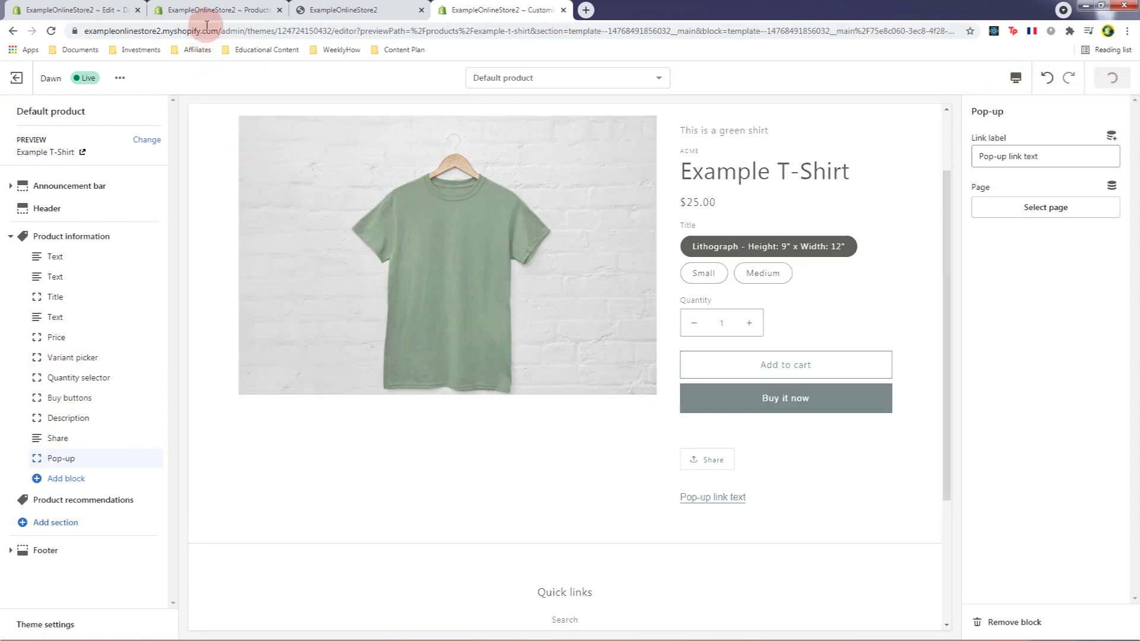
# - Locate and select the new popup block in product.json in the code editor
pyautogui.click(217, 13)
pyautogui.click(85, 13)
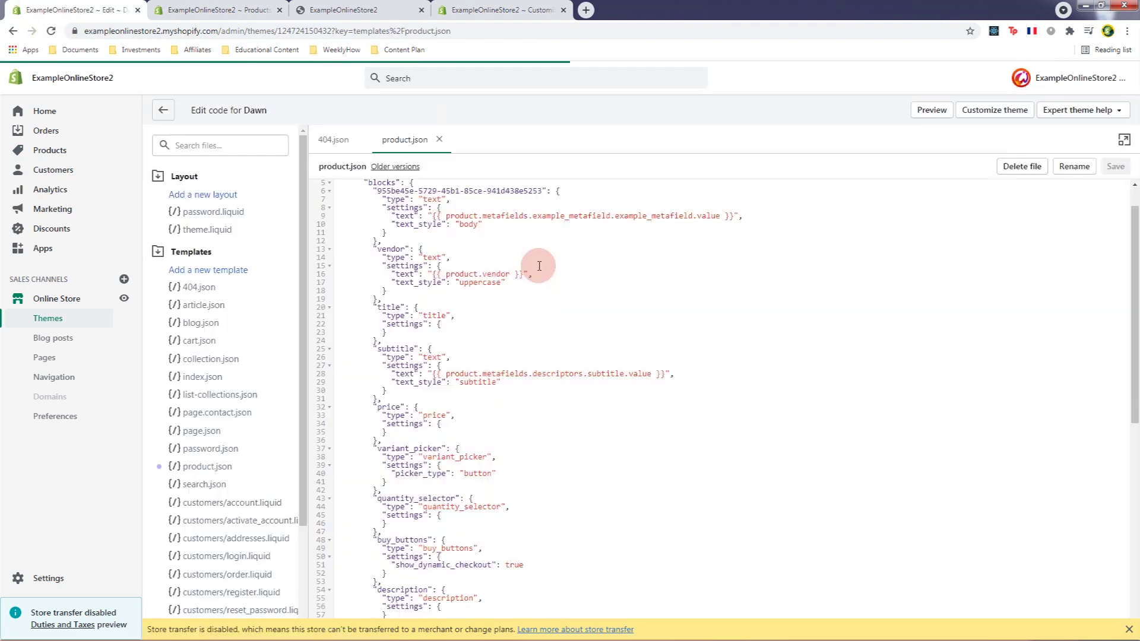
pyautogui.scroll(-5, 538, 264)
pyautogui.moveTo(374, 412); pyautogui.dragTo(391, 463)
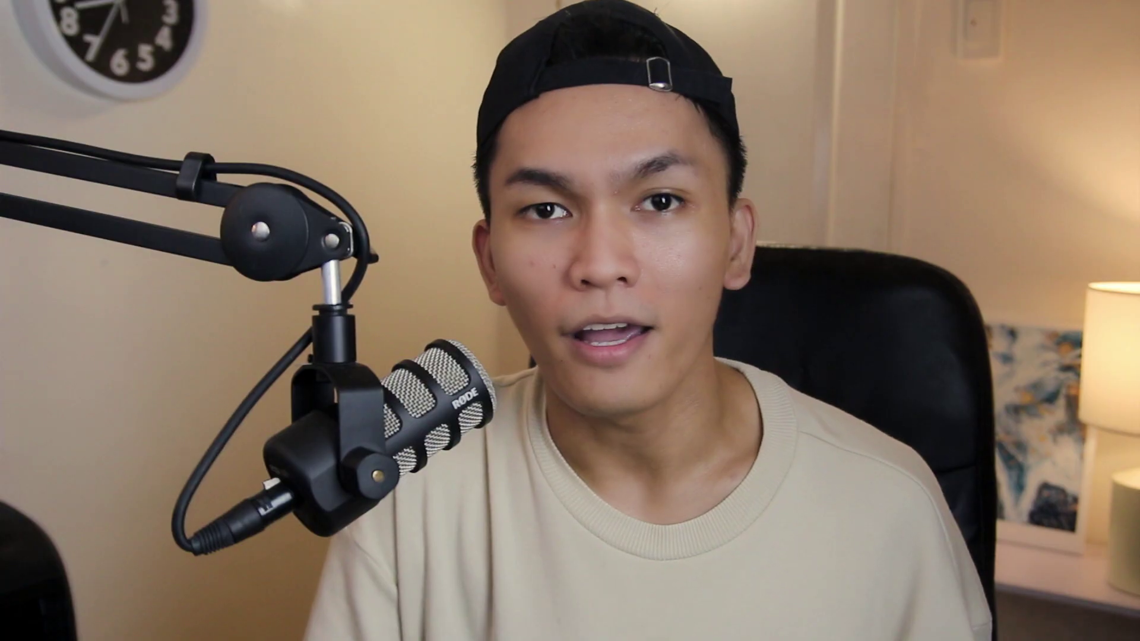